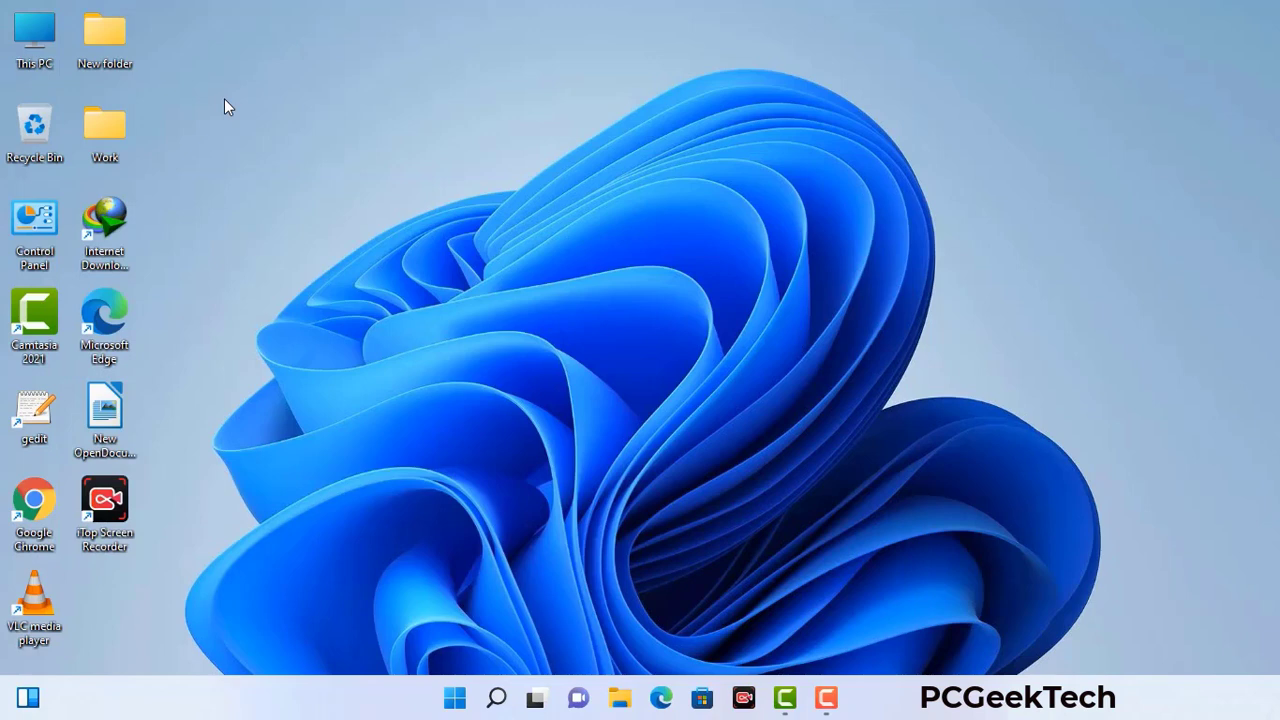
- Bring up the Run box with msconfig pre-filled and move it to the screen centre
key("super+r")
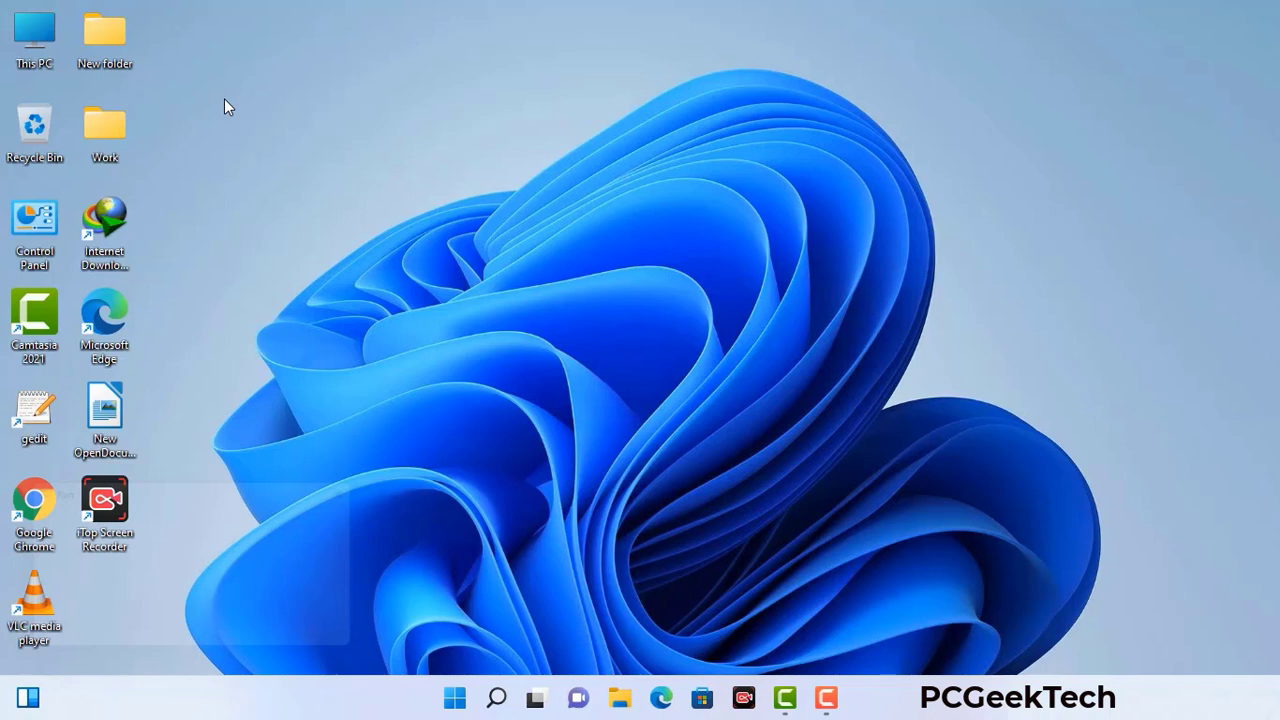
left_click_drag(219, 487, 563, 159)
- Launch msconfig, enable Safe boot with the Network option on the Boot tab, apply, and restart
left_click(508, 250)
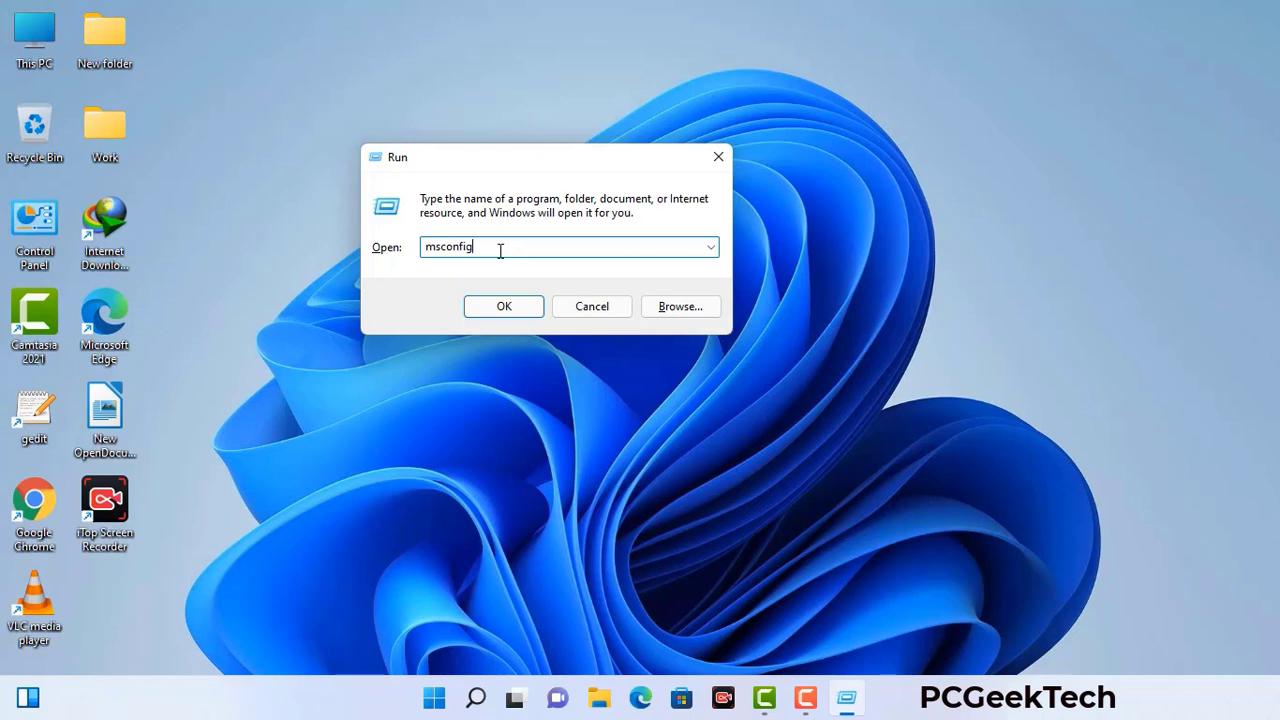
left_click(494, 312)
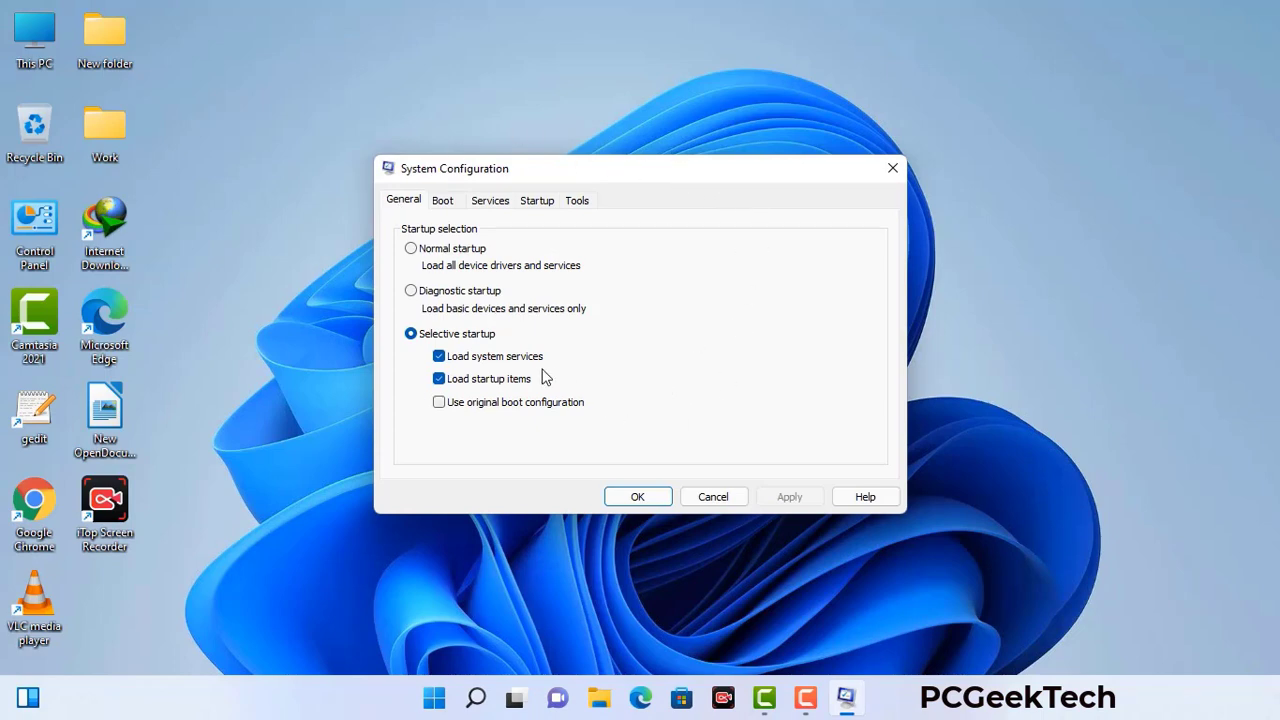
left_click(446, 204)
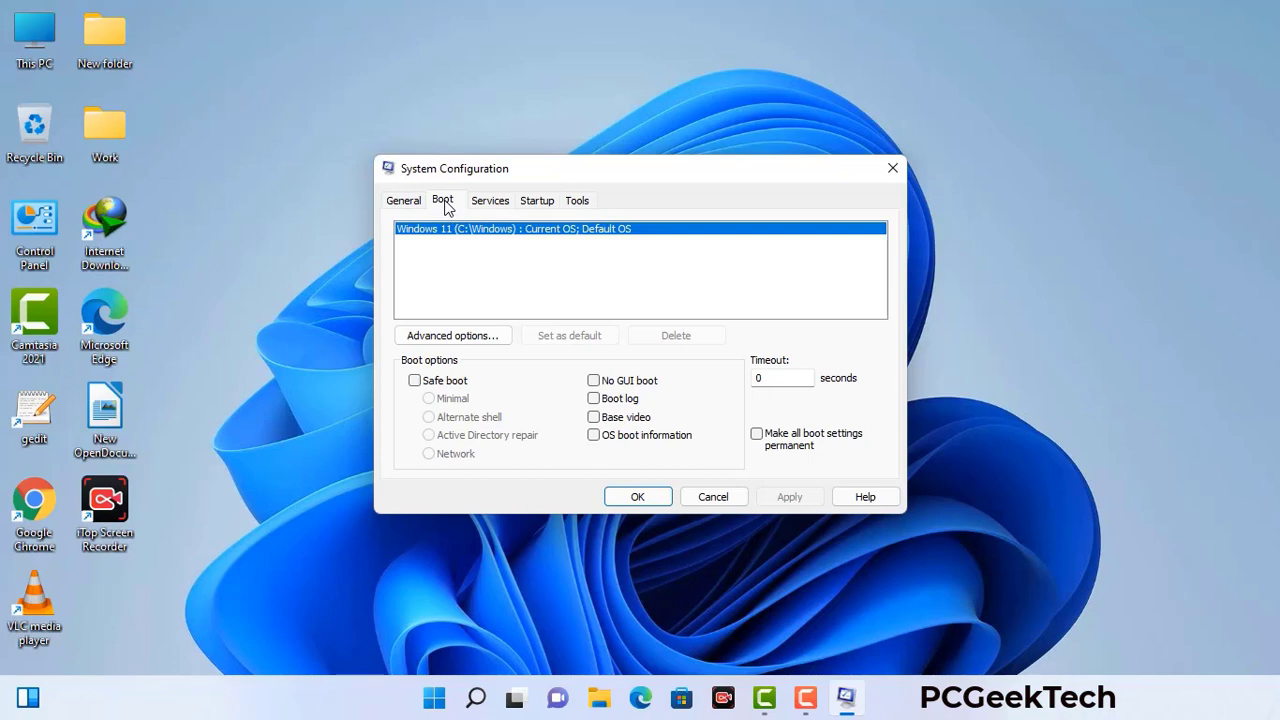
left_click(415, 384)
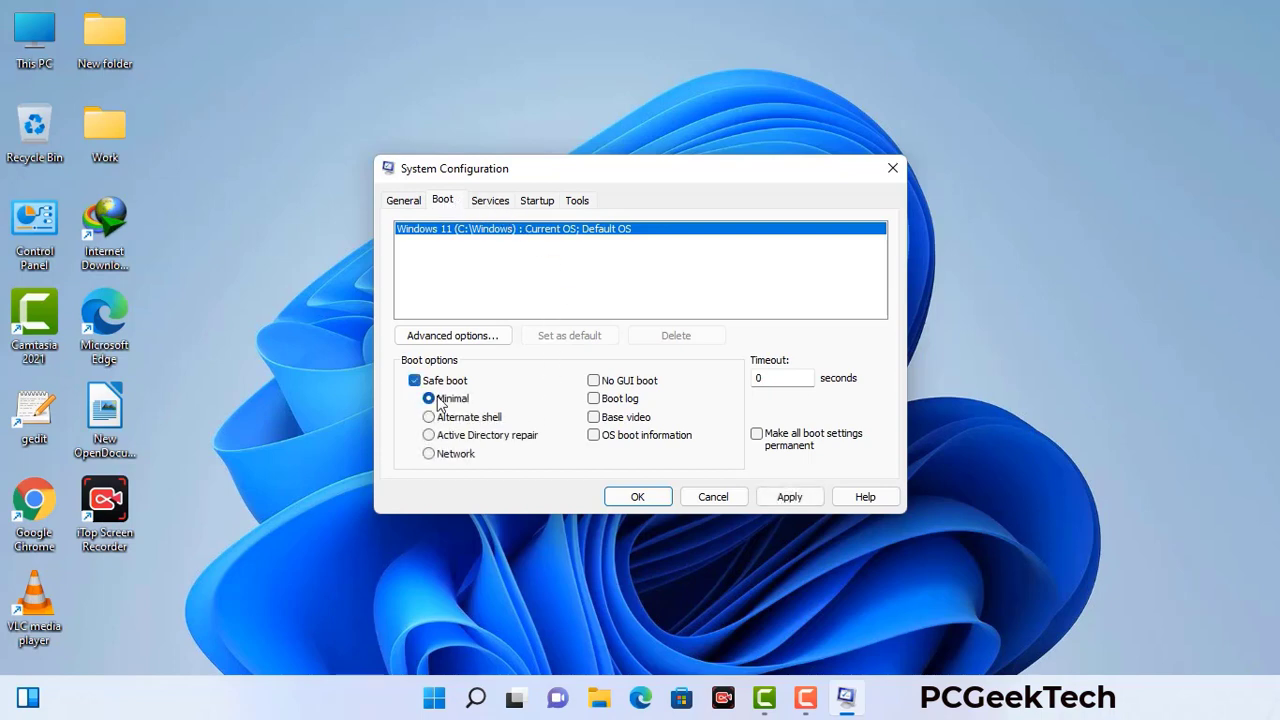
left_click(455, 455)
left_click(789, 498)
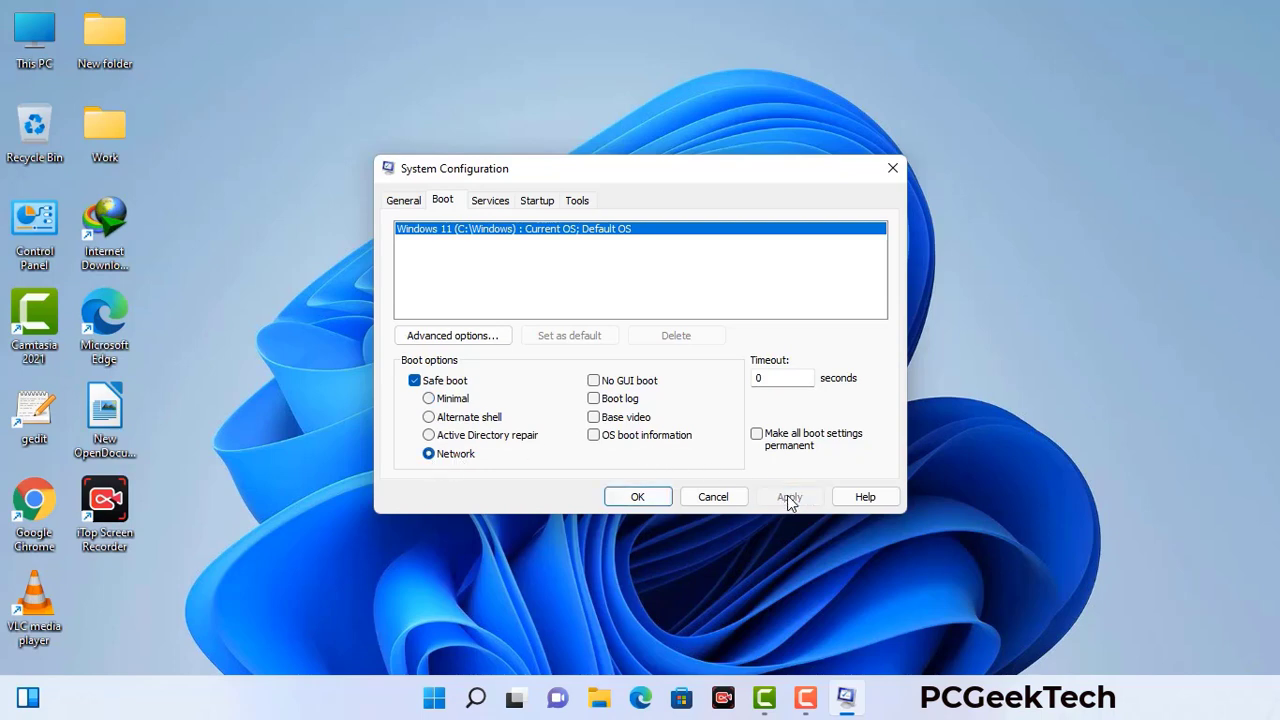
left_click(636, 497)
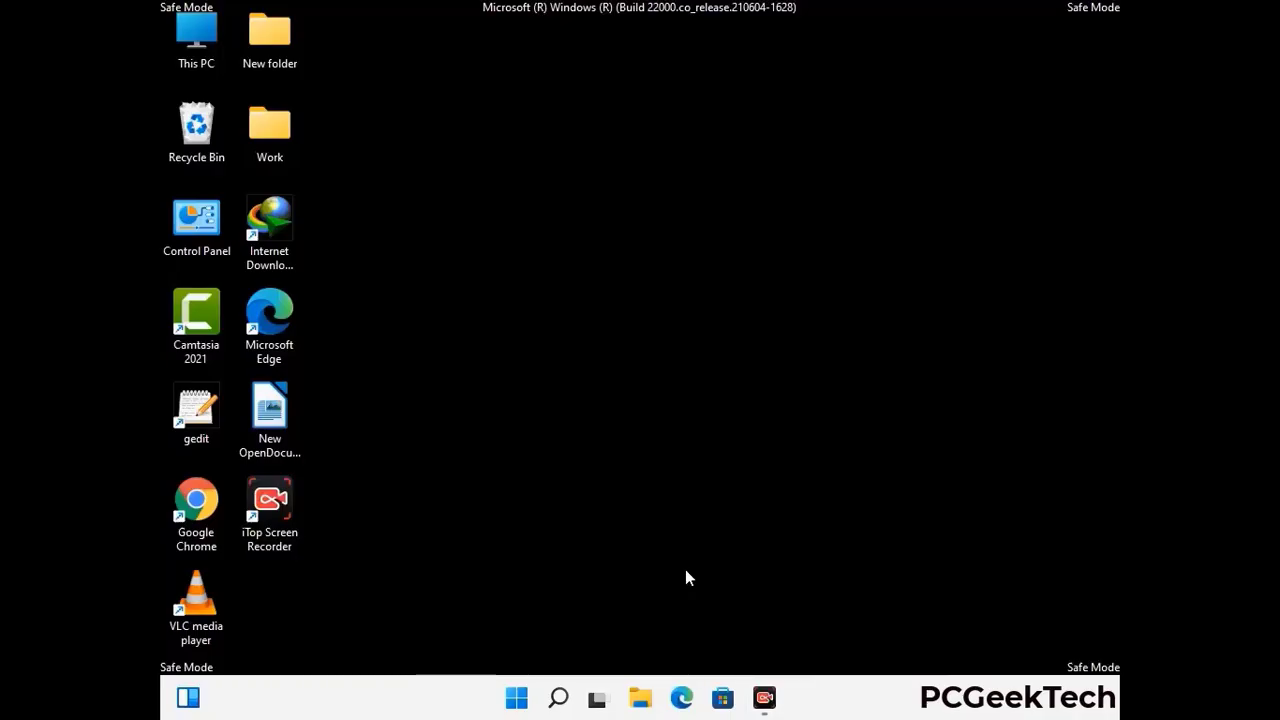
- Enable 'Show hidden files, folders, and drives' in File Explorer Options, apply it, and close Control Panel
double_click(197, 237)
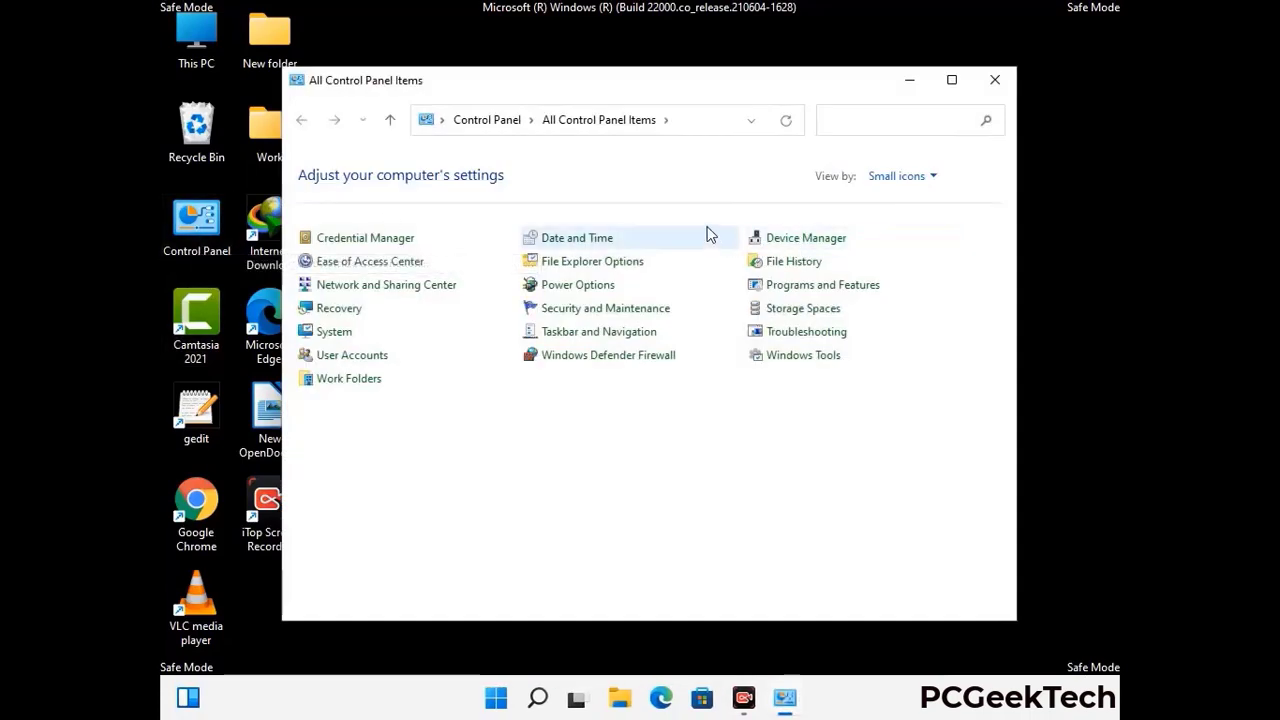
left_click(617, 265)
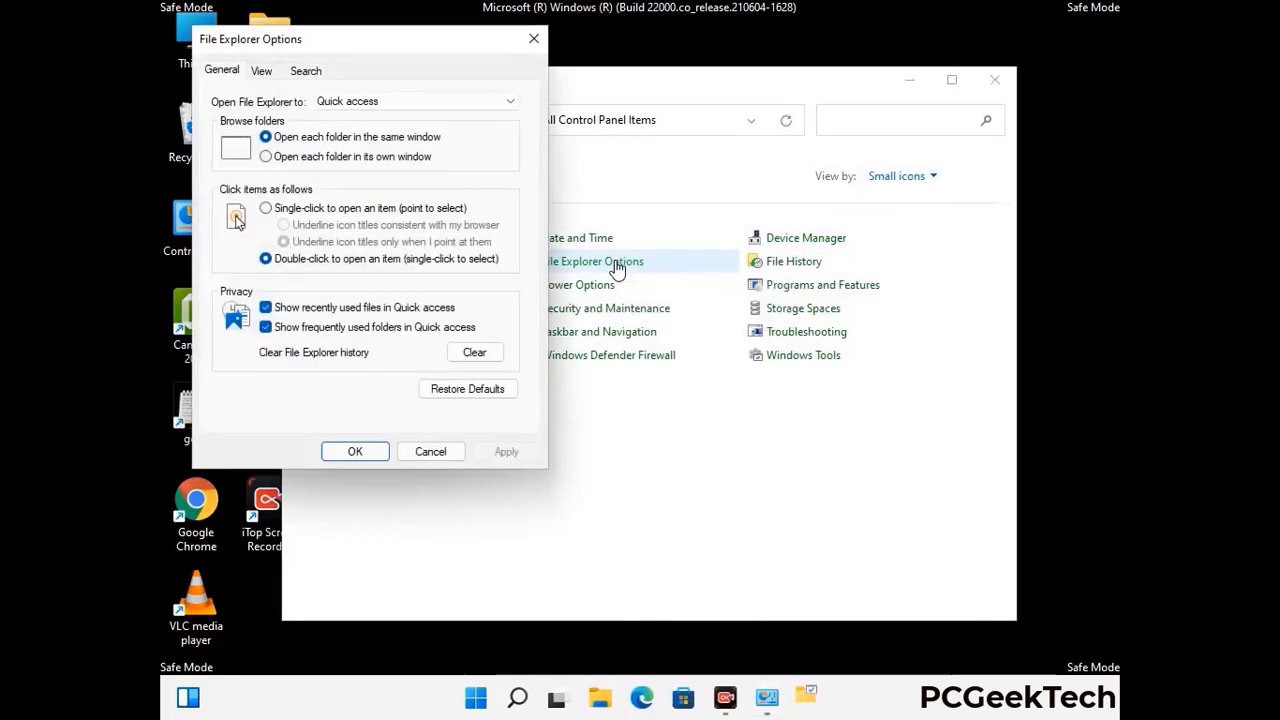
left_click(265, 71)
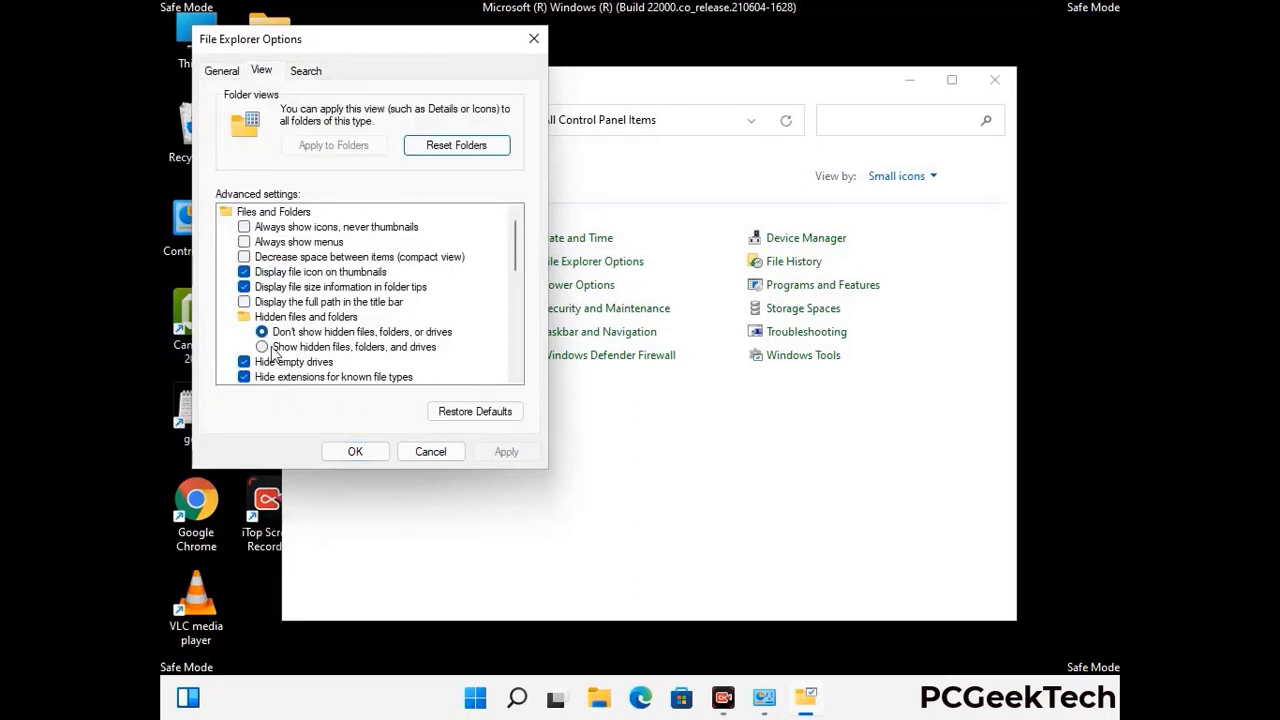
left_click(262, 347)
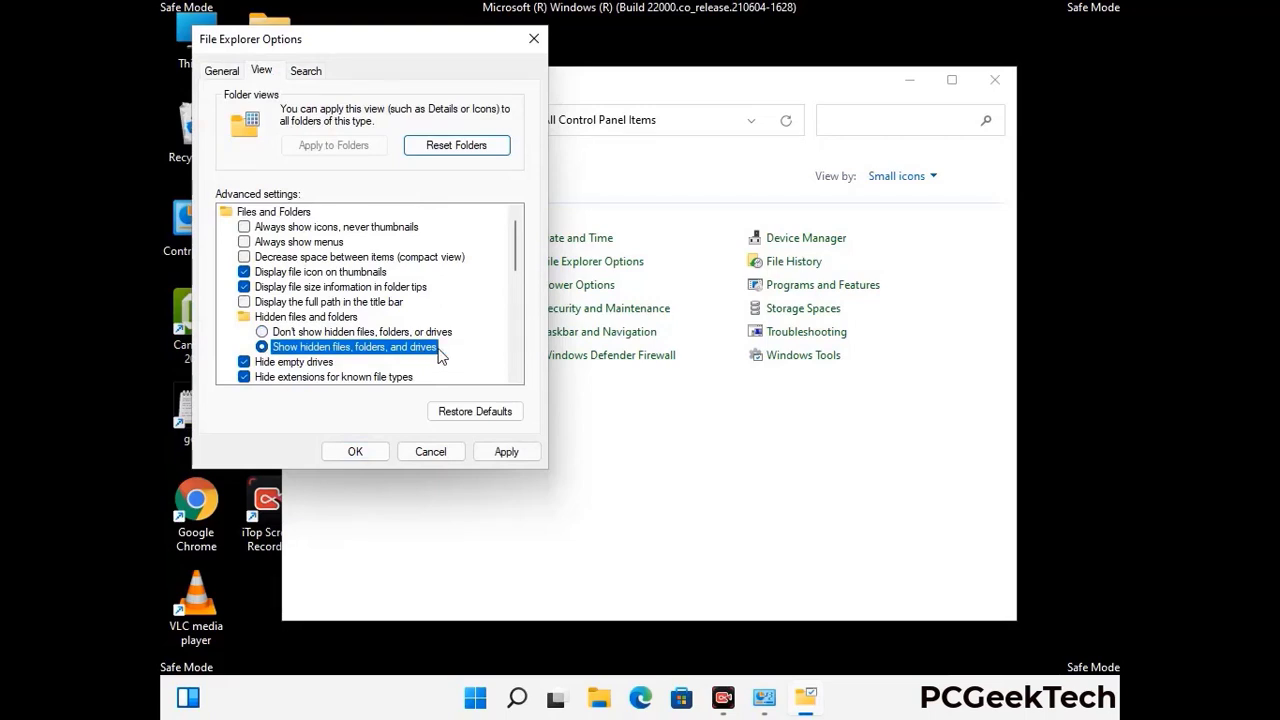
left_click(506, 452)
left_click(506, 452)
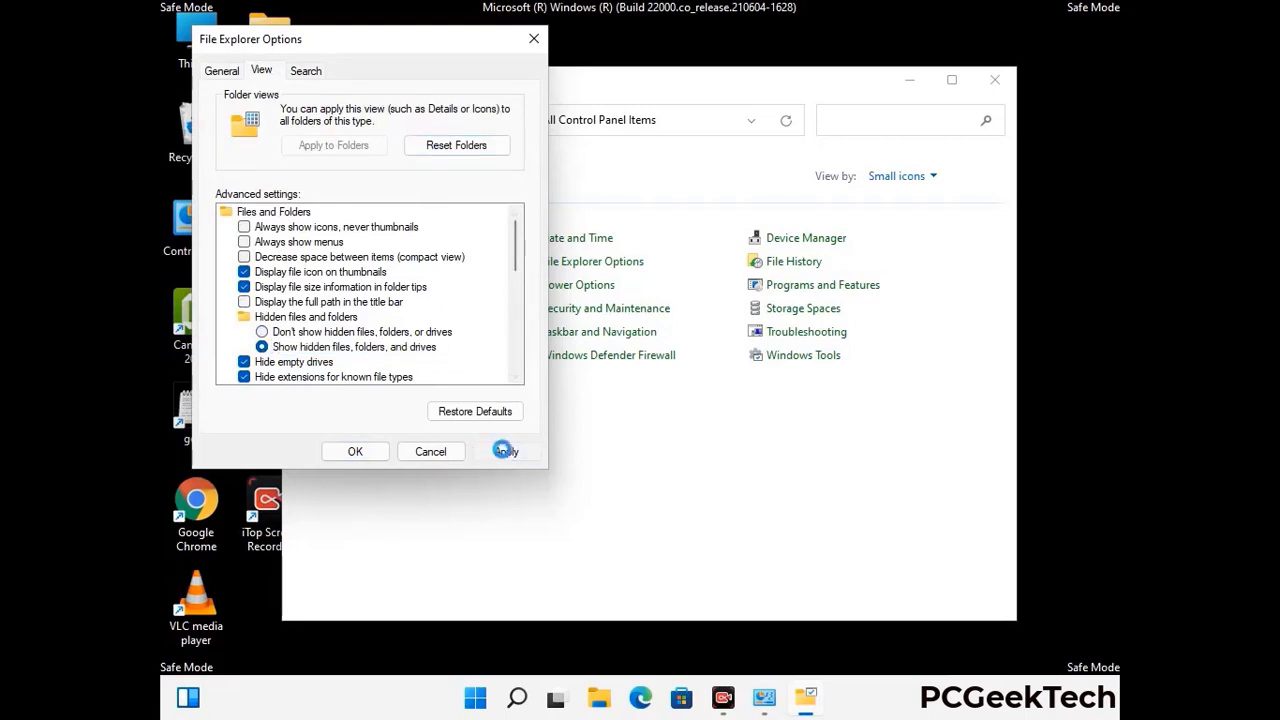
left_click(340, 452)
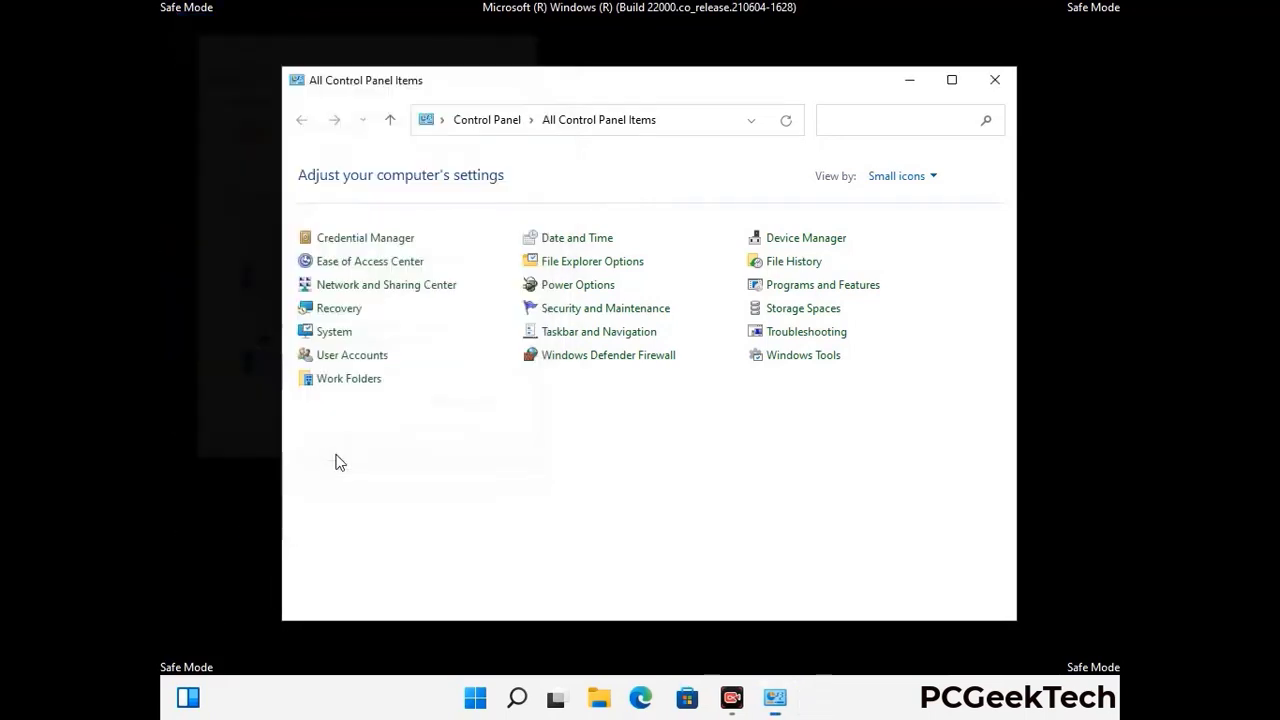
left_click(994, 80)
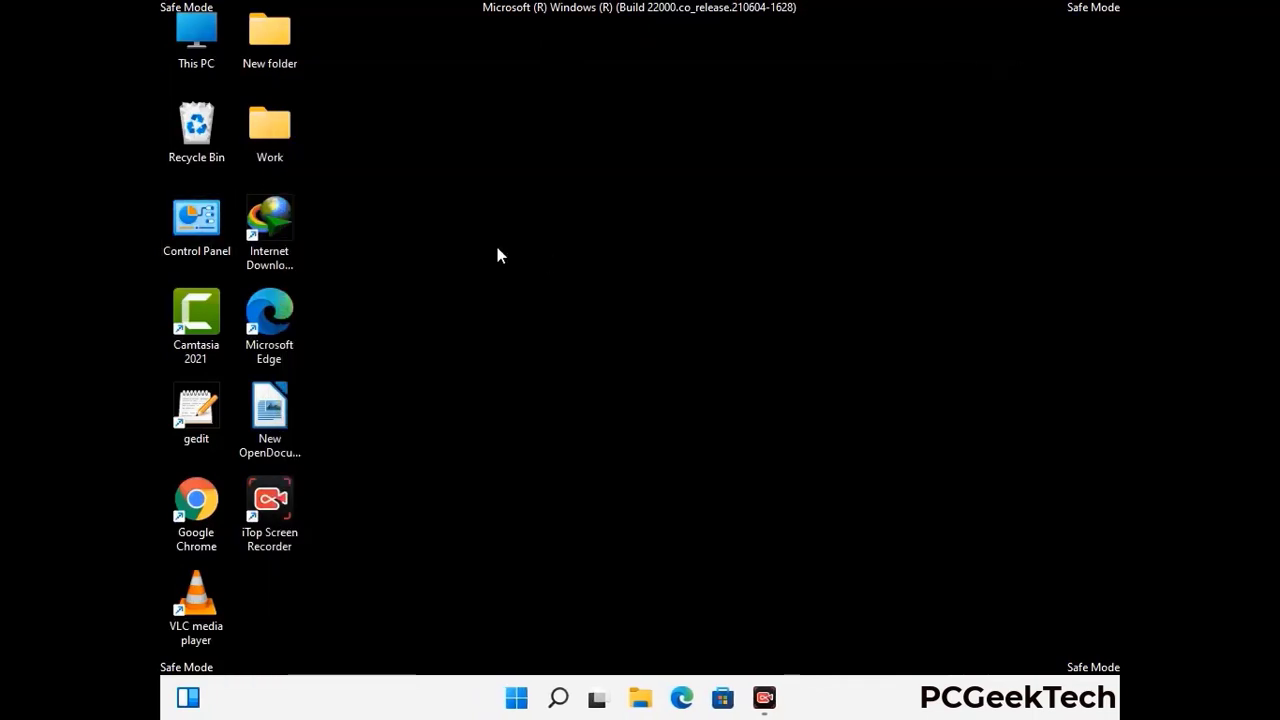
- Browse from This PC to C:\Windows\System32\drivers\etc
double_click(190, 62)
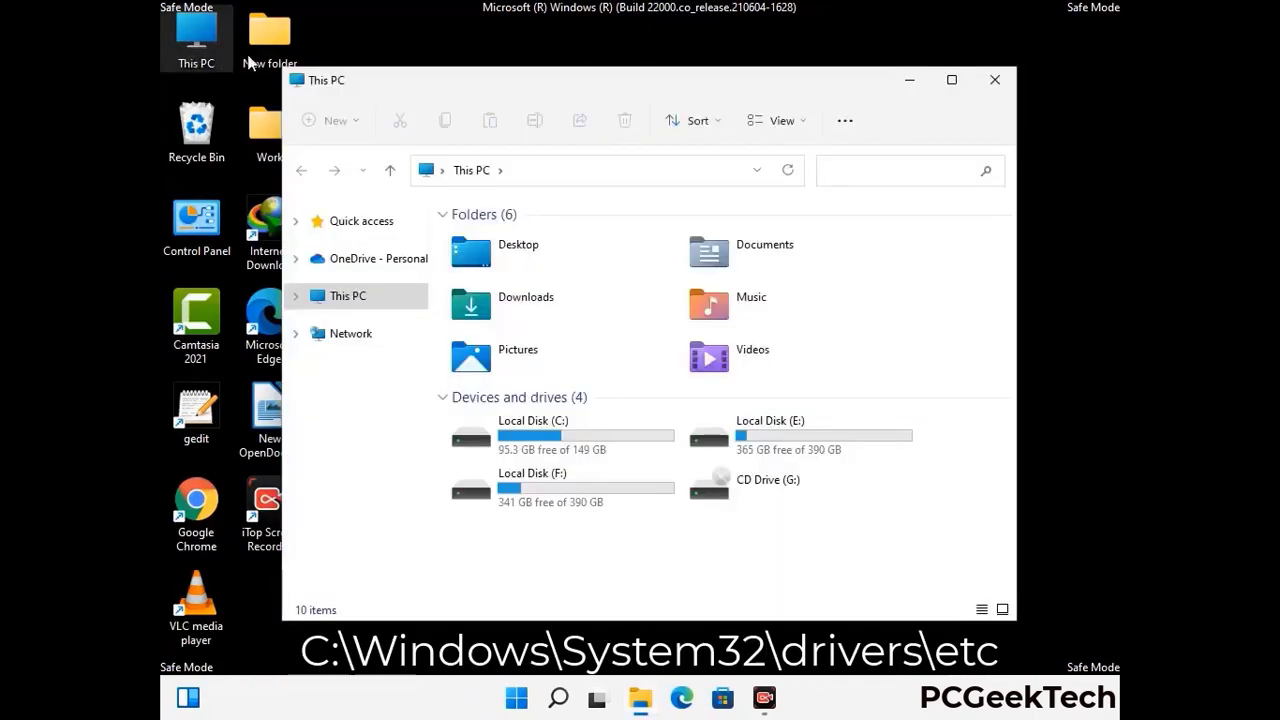
double_click(556, 437)
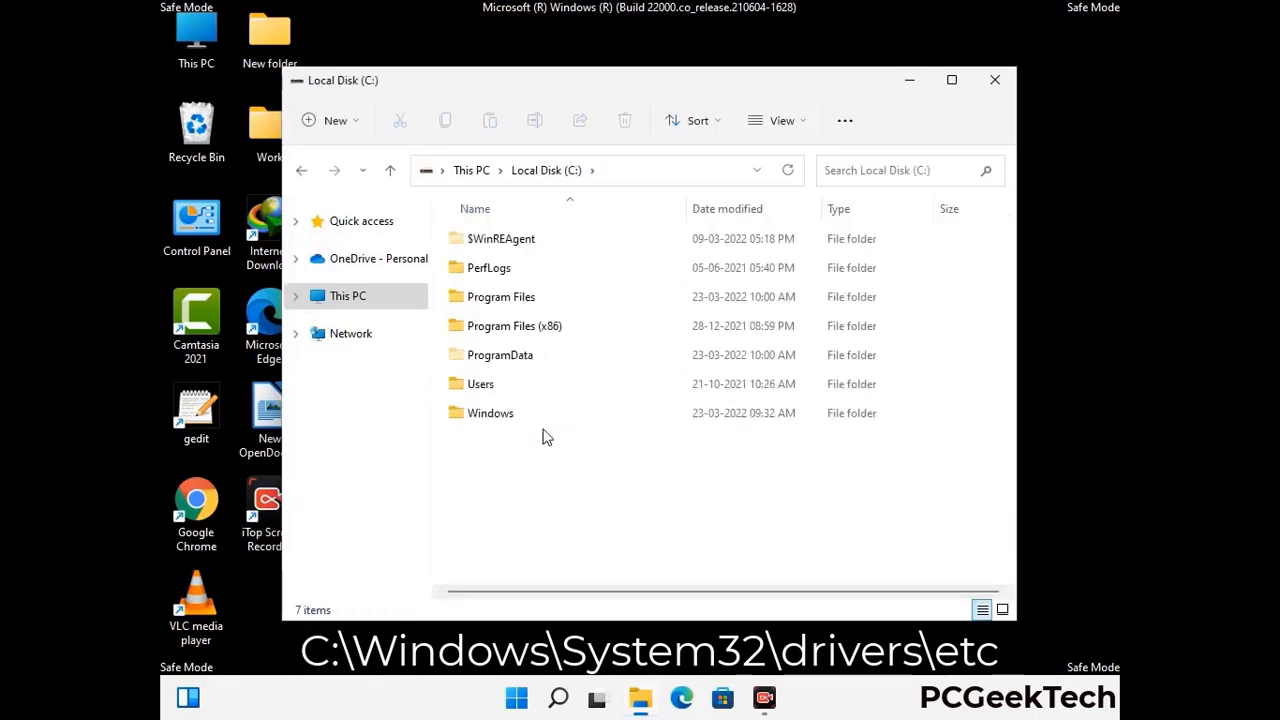
double_click(479, 421)
scroll(640, 428, "down", 6)
scroll(632, 432, "down", 12)
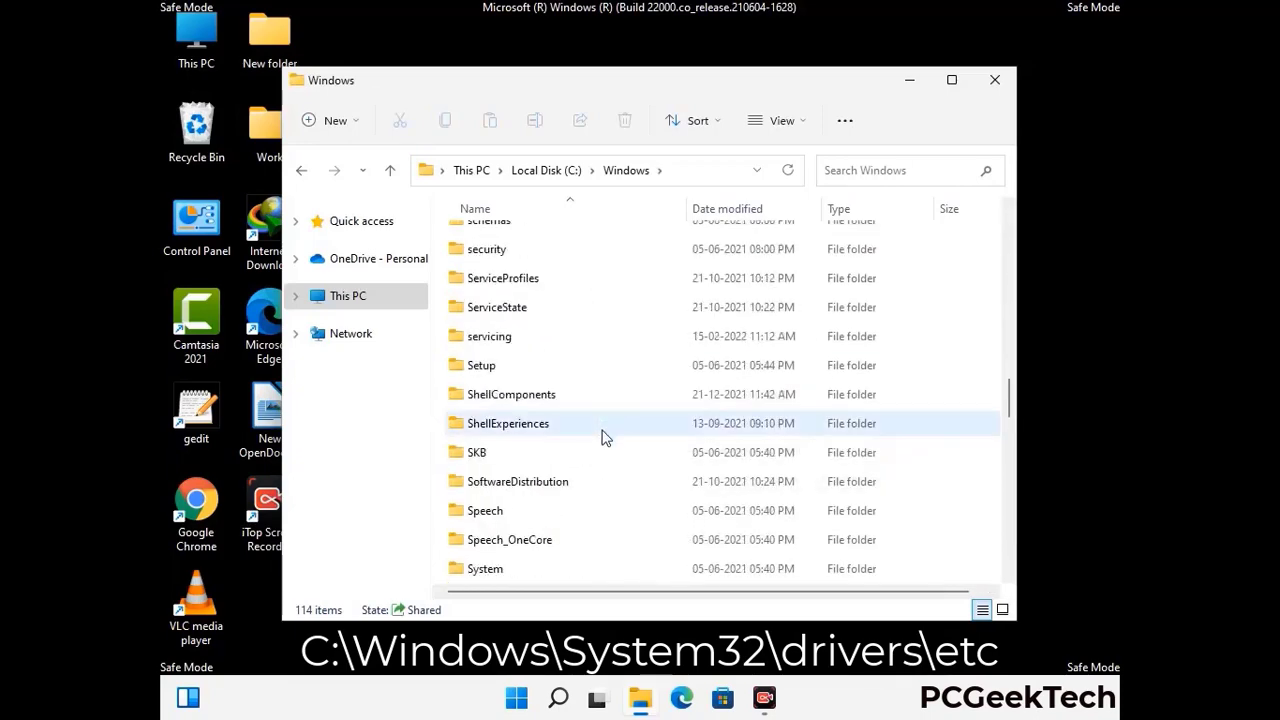
scroll(603, 437, "down", 2)
double_click(489, 423)
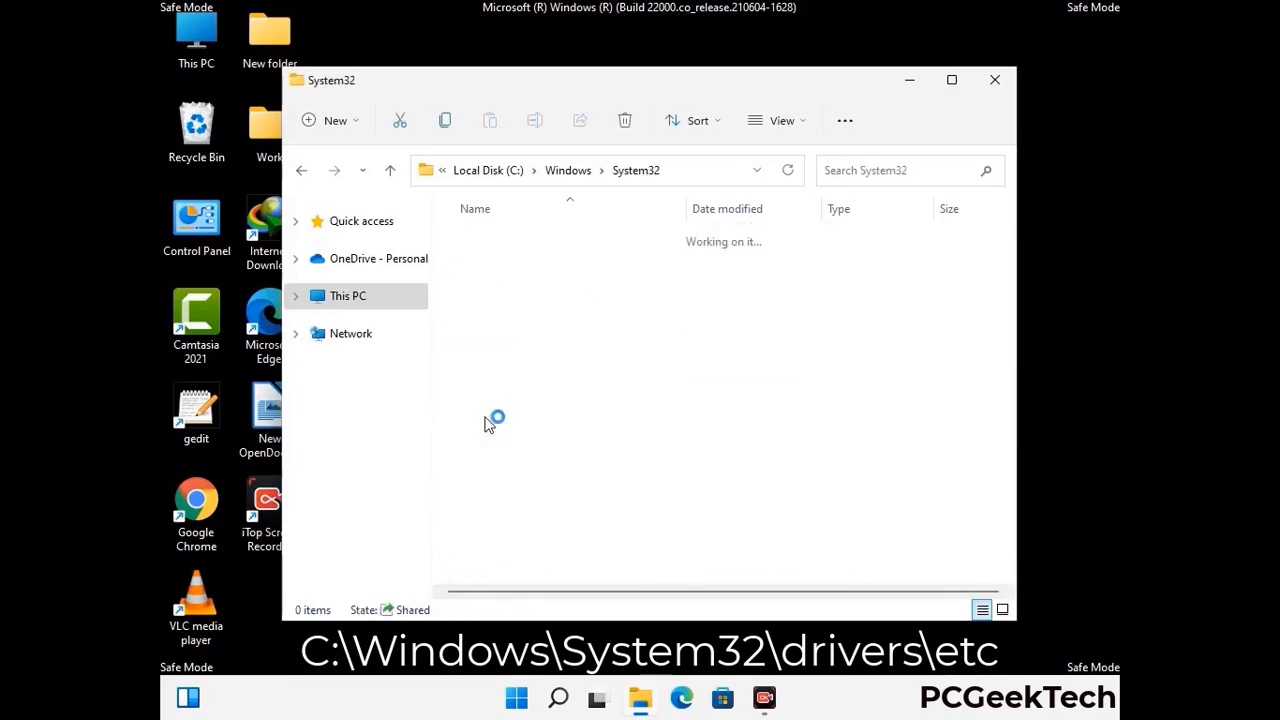
scroll(550, 435, "down", 5)
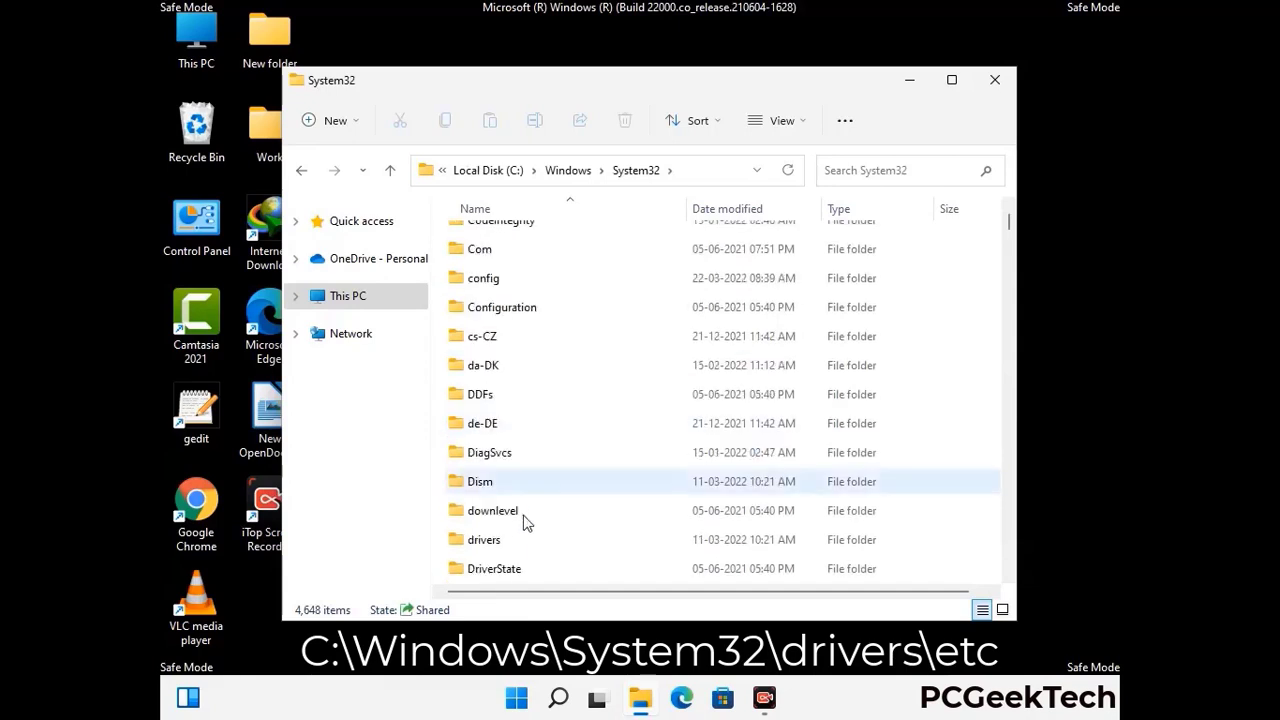
double_click(492, 543)
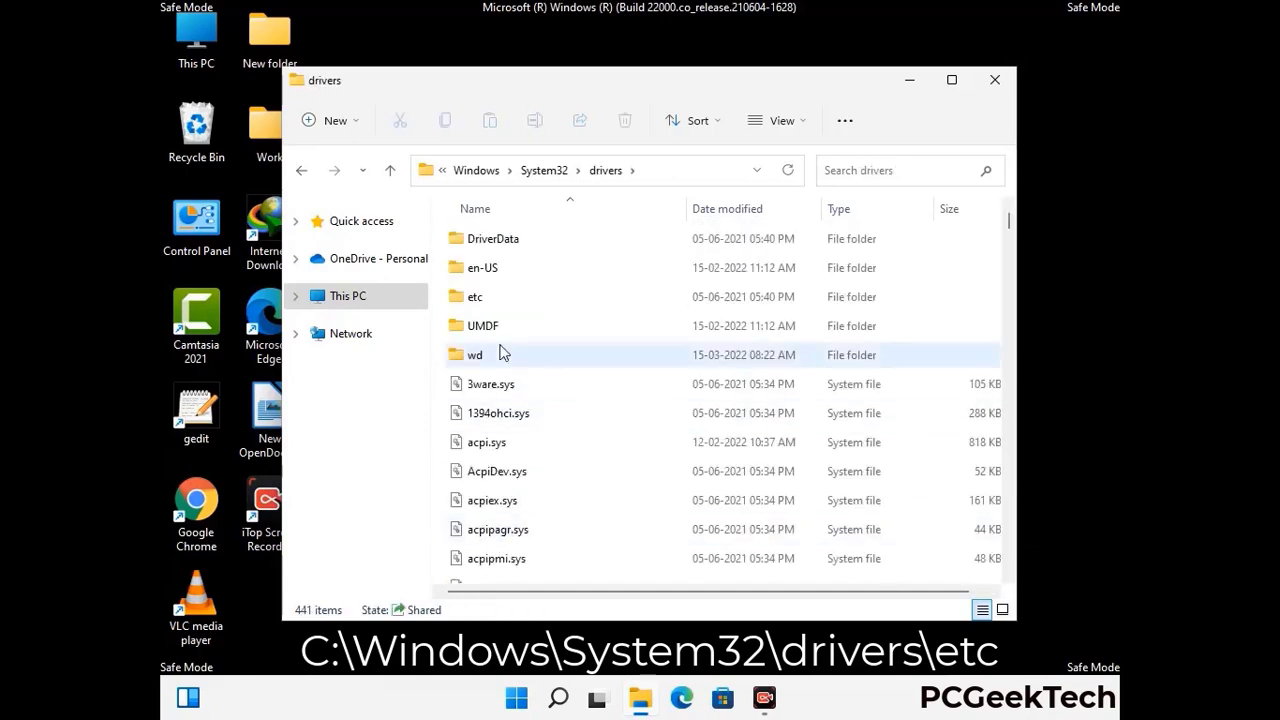
double_click(475, 298)
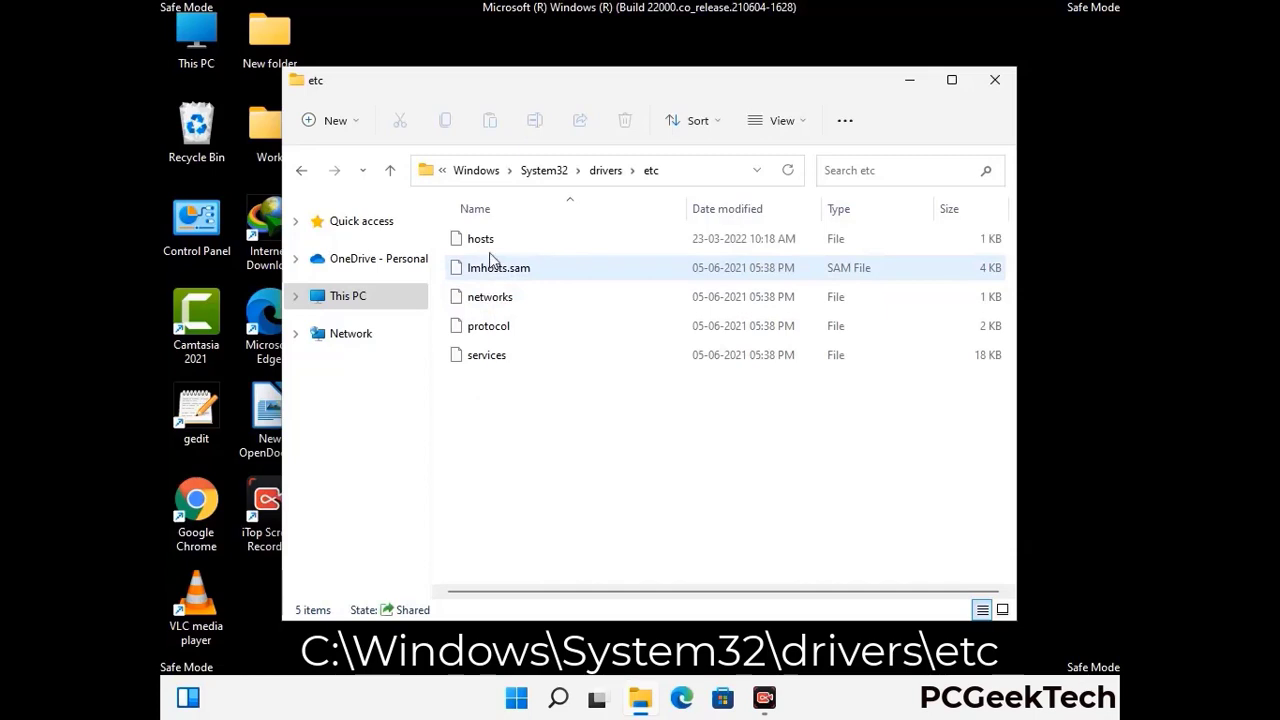
- Open the hosts file with Notepad
left_click(482, 240)
double_click(490, 245)
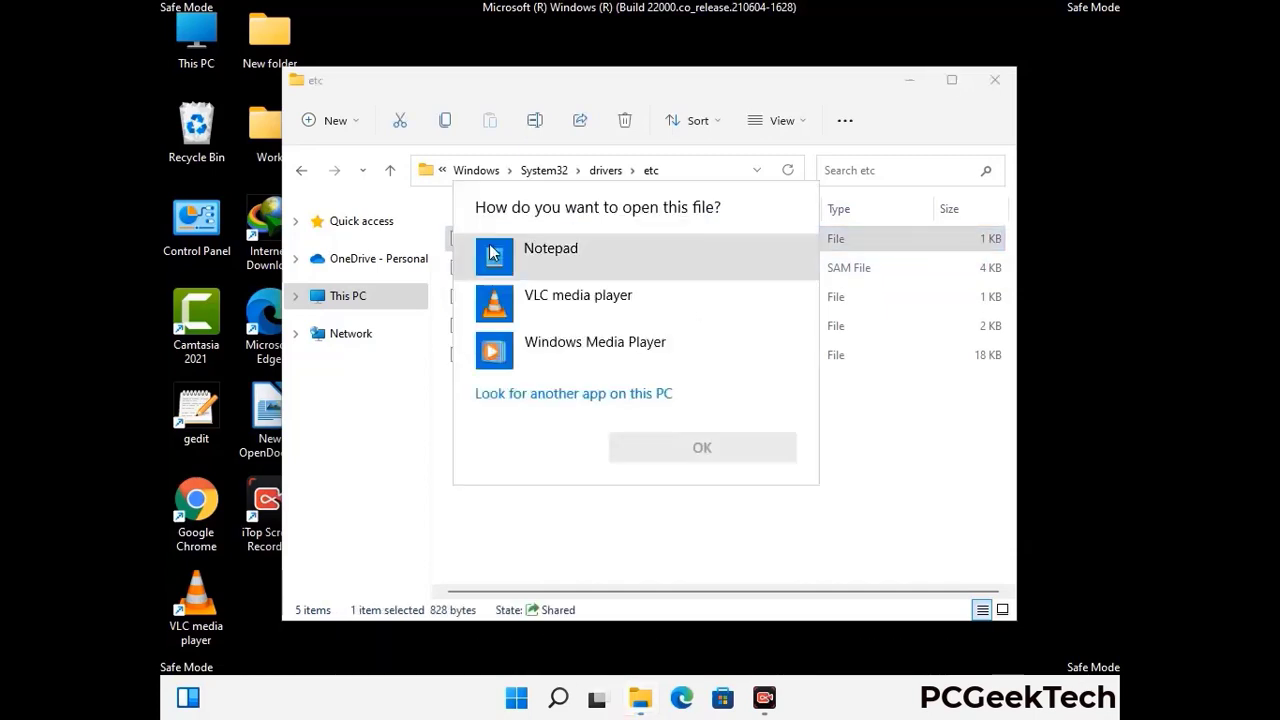
left_click(580, 253)
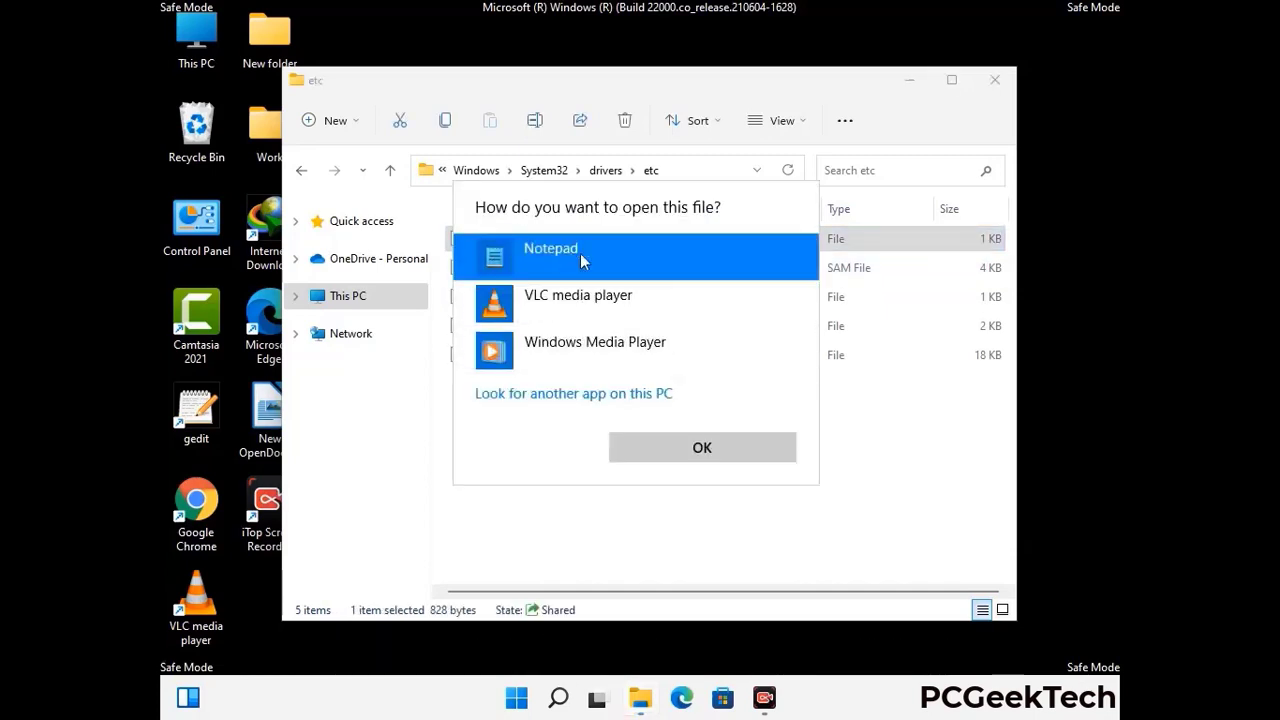
left_click(702, 448)
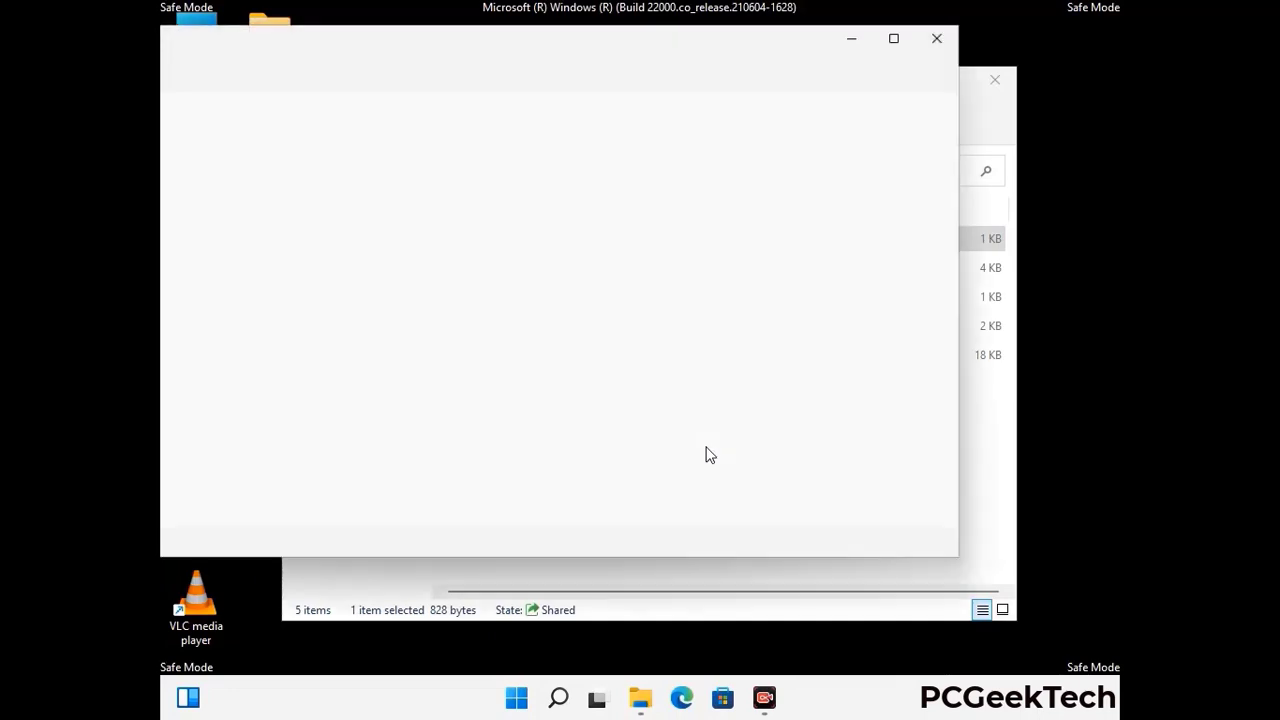
- Add an empty line after the last localhost entry in hosts and save the file
left_click_drag(486, 64, 669, 57)
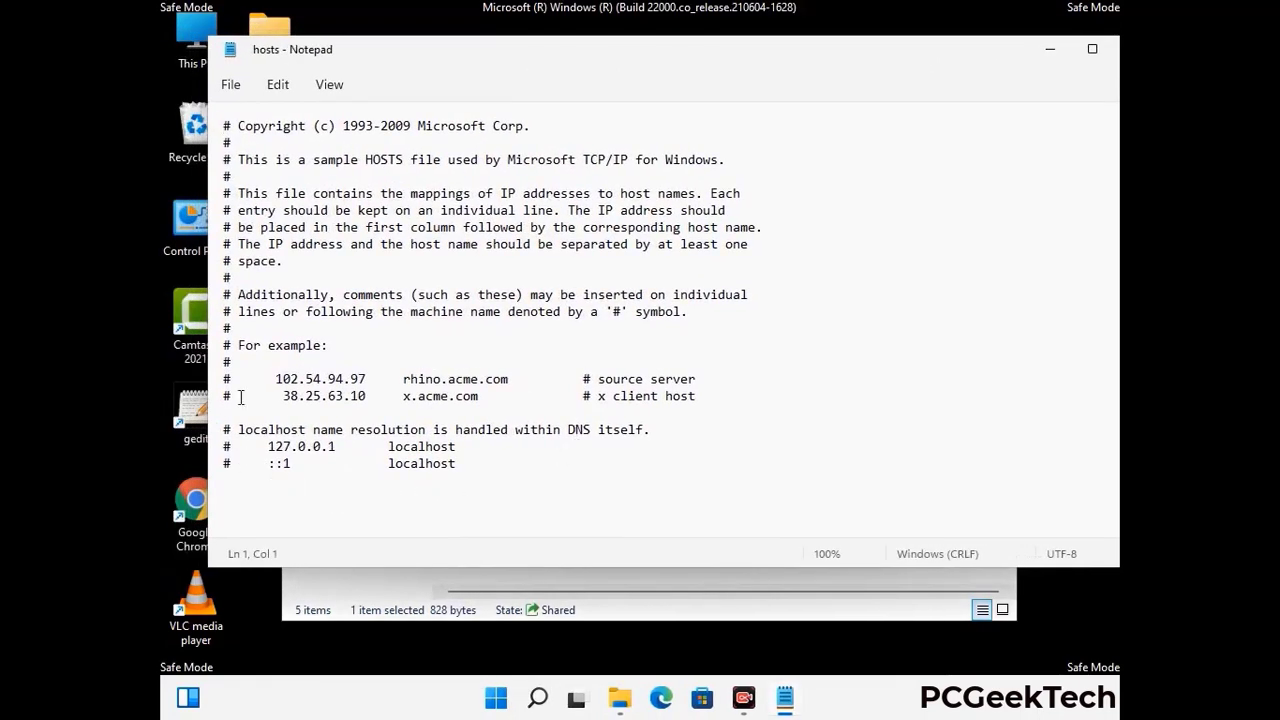
left_click(479, 470)
key("Return")
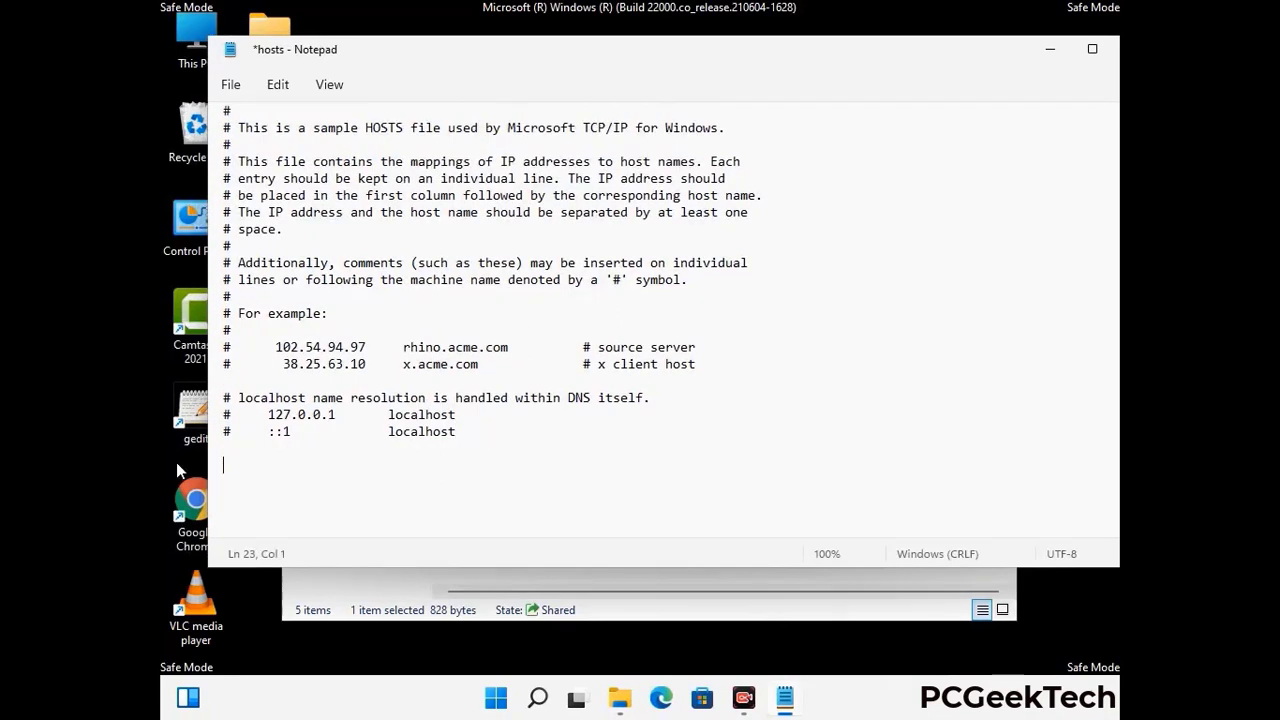
left_click(230, 85)
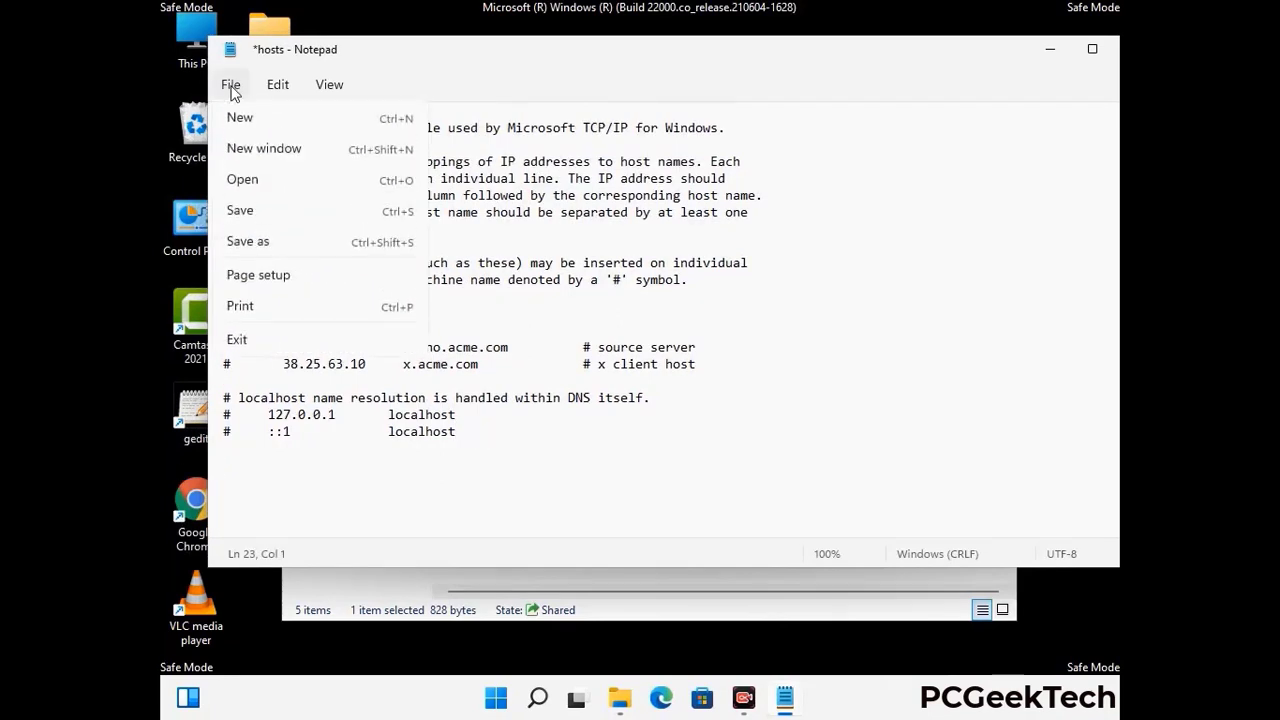
left_click(239, 212)
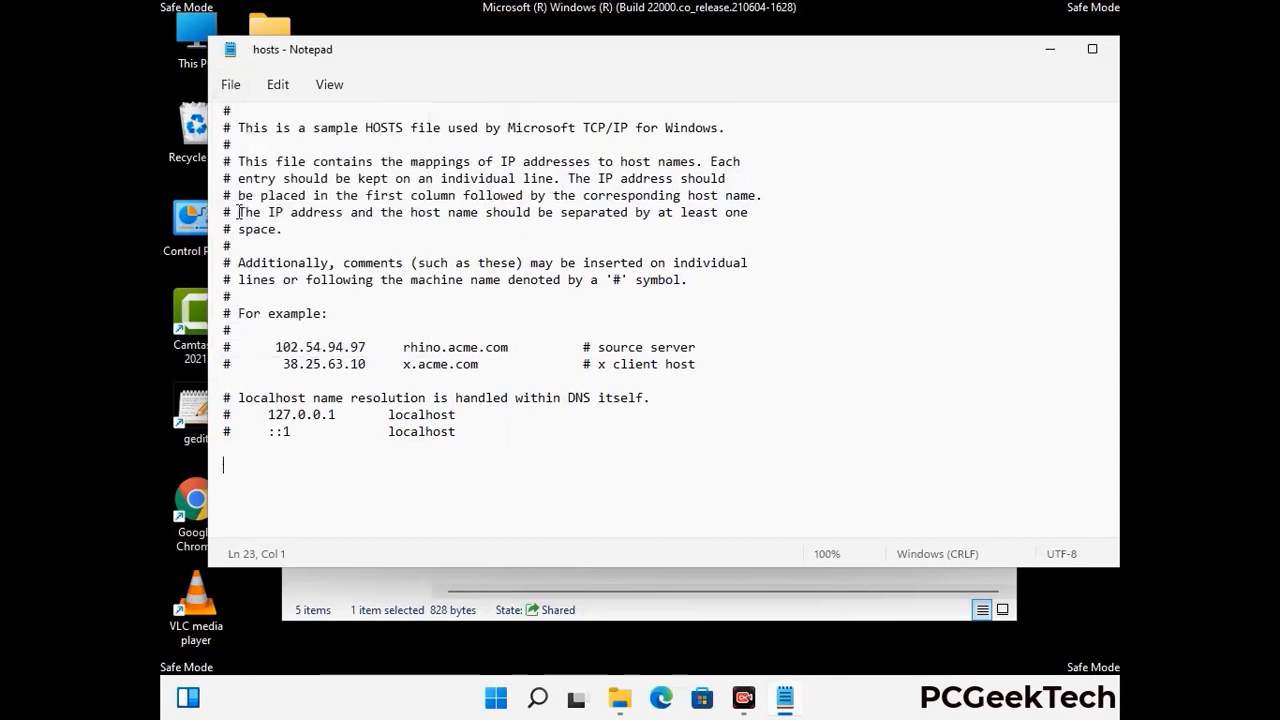
- Close the hosts file in Notepad and the etc folder window
left_click_drag(967, 62, 822, 62)
left_click(987, 55)
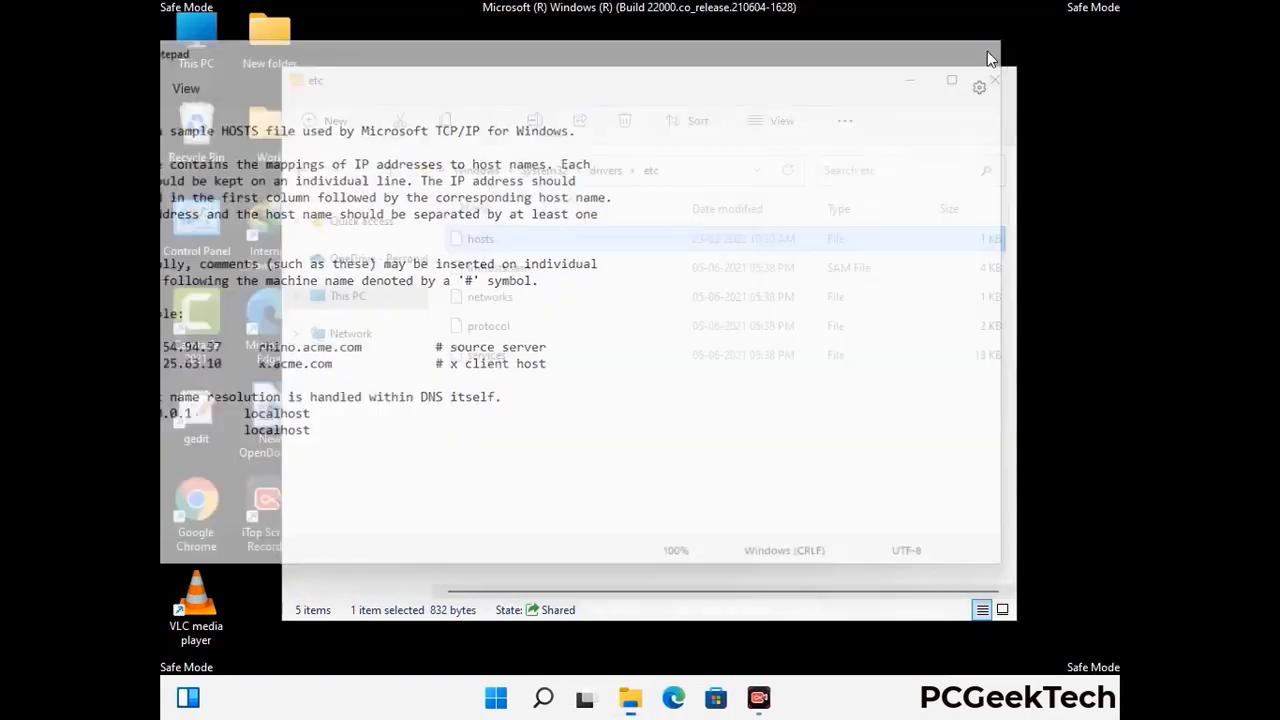
left_click(996, 76)
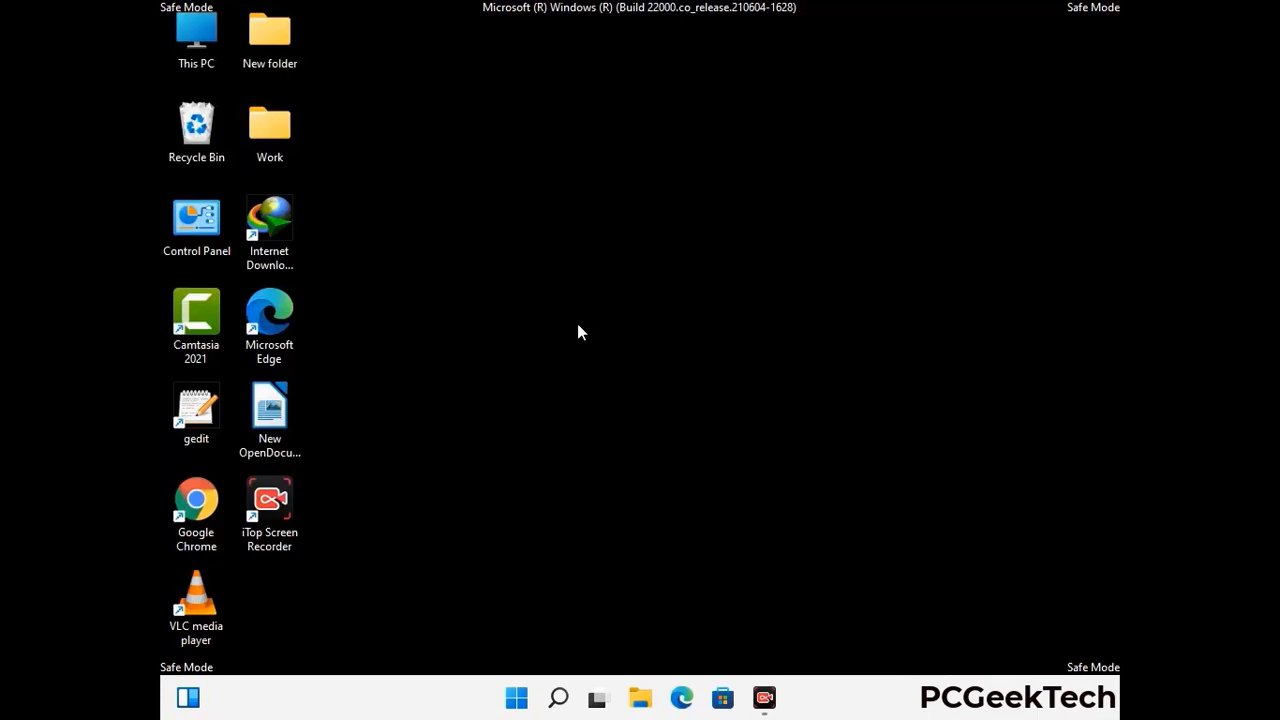
- Open the Roaming AppData folder with %appdata% from the Run box
key("super+r")
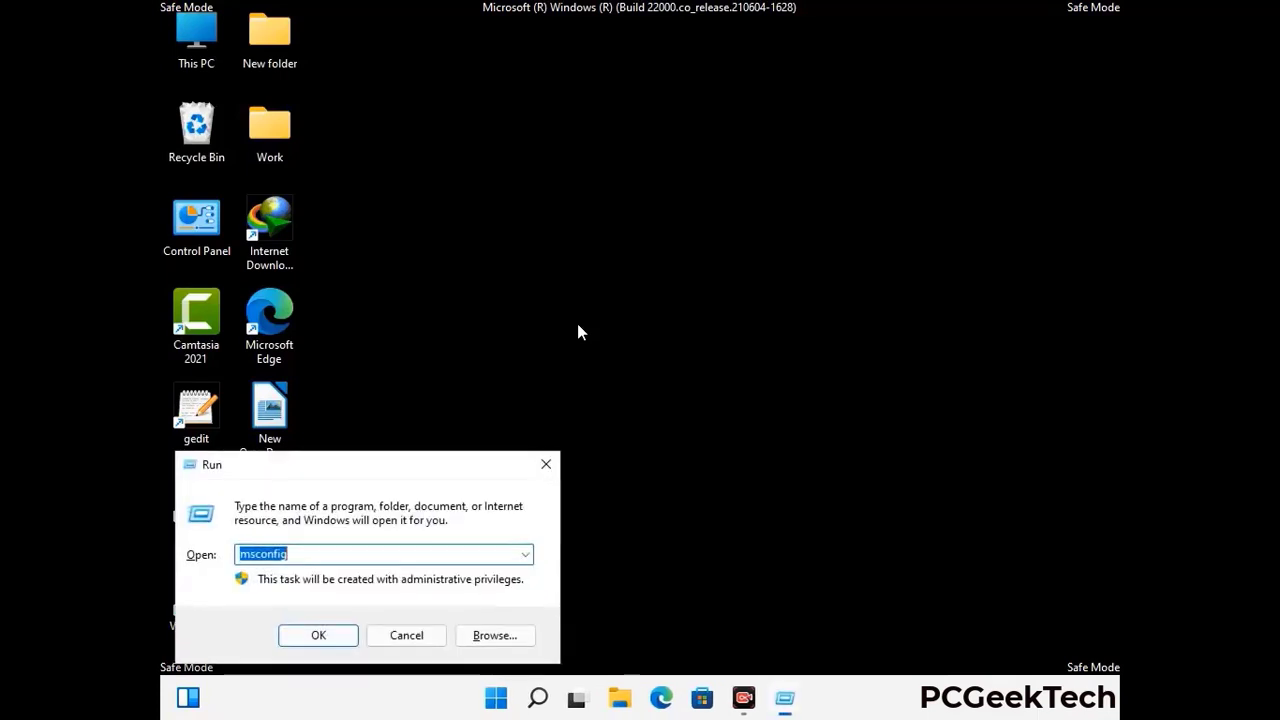
left_click_drag(366, 457, 595, 198)
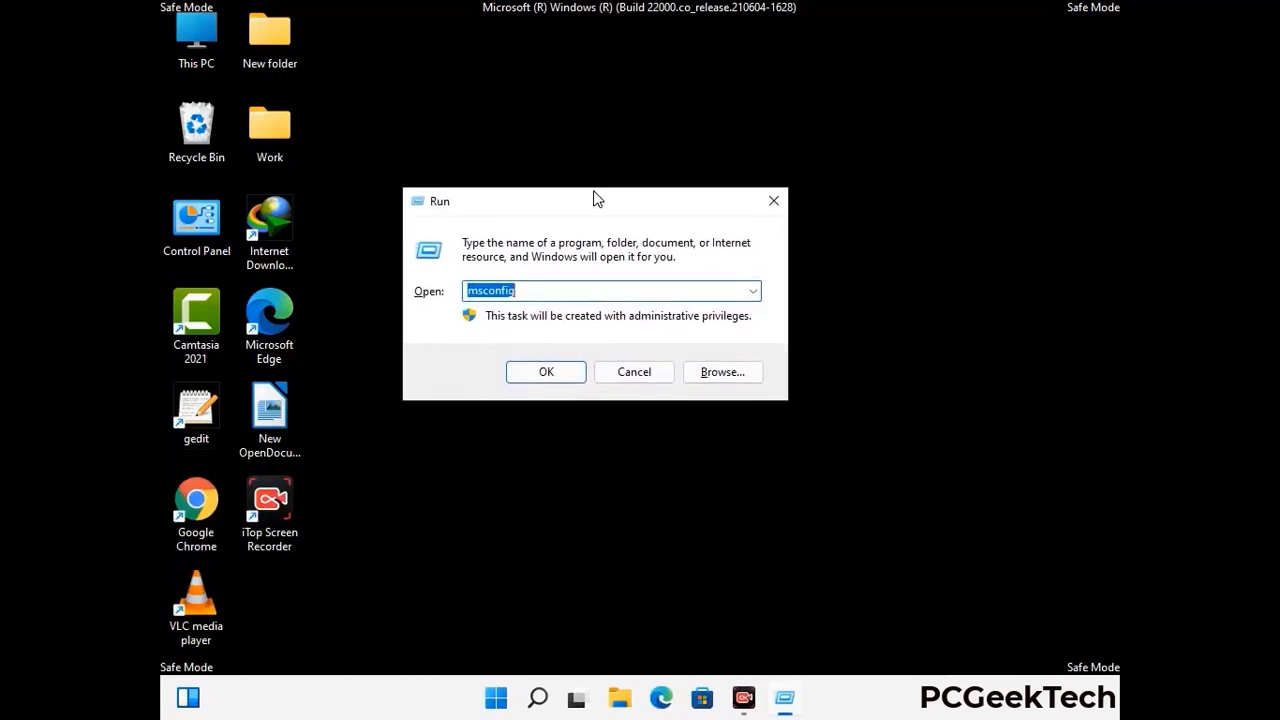
type("%")
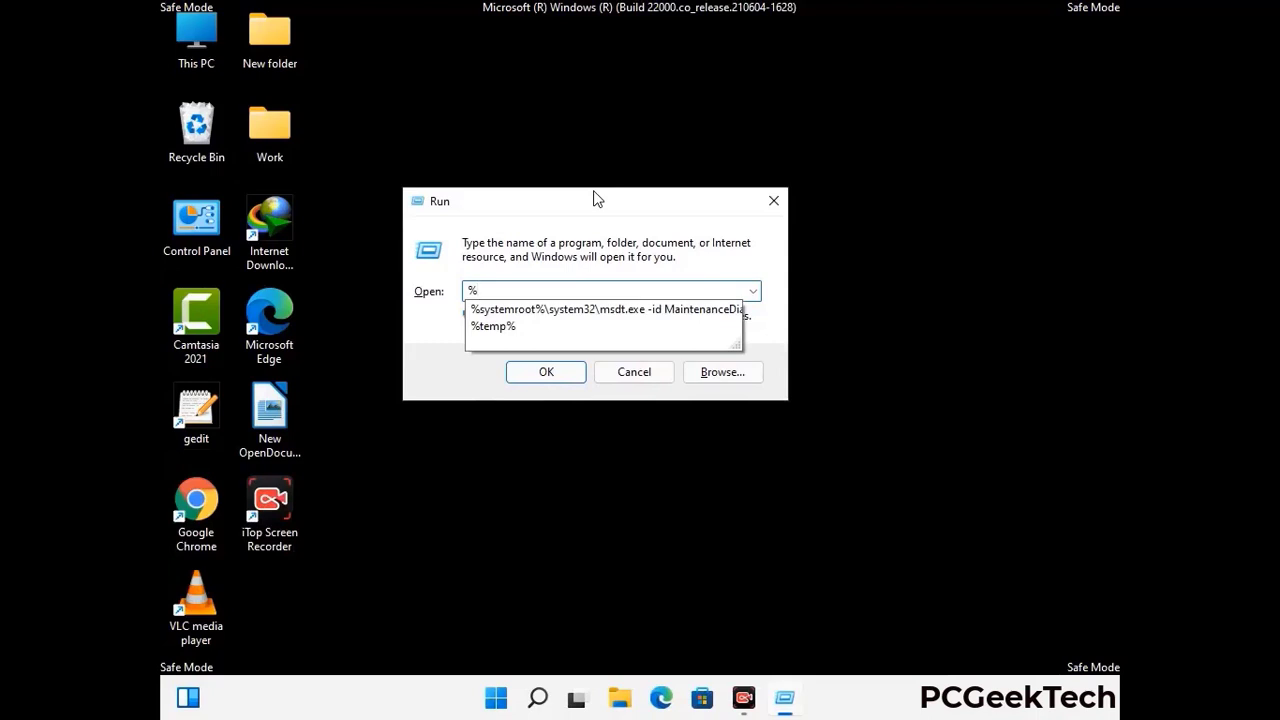
type("appdata%")
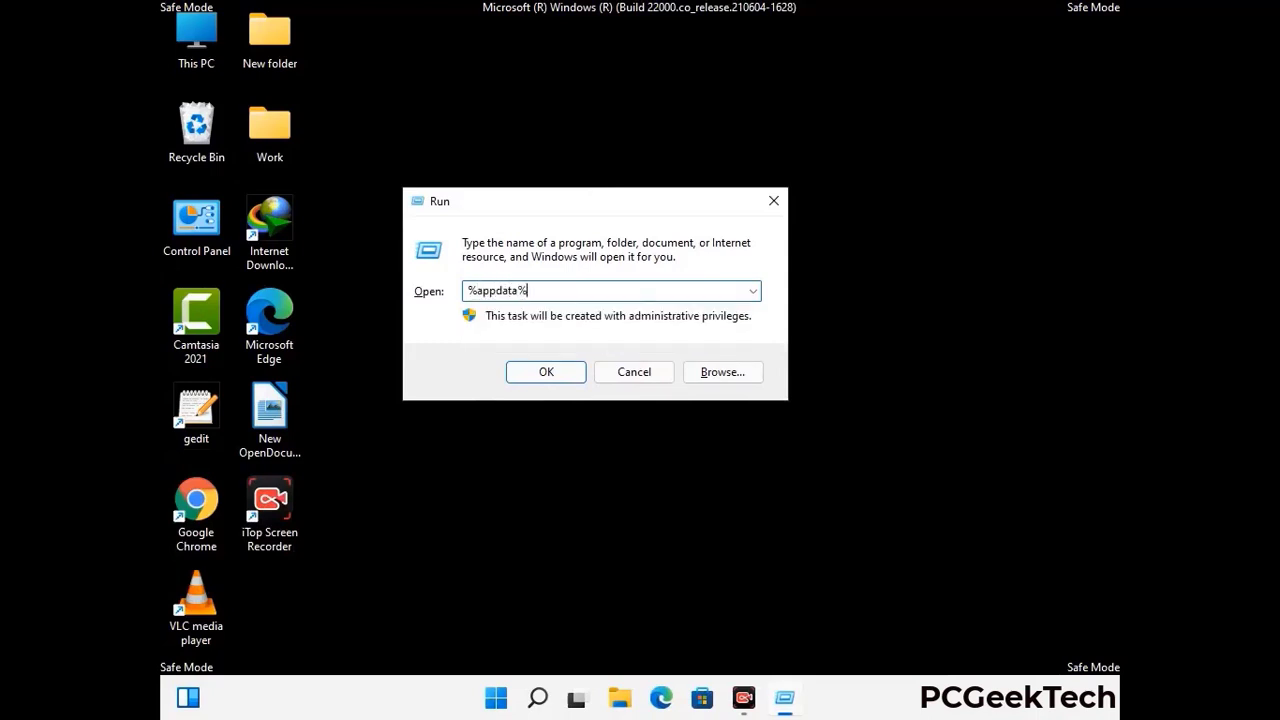
key("Return")
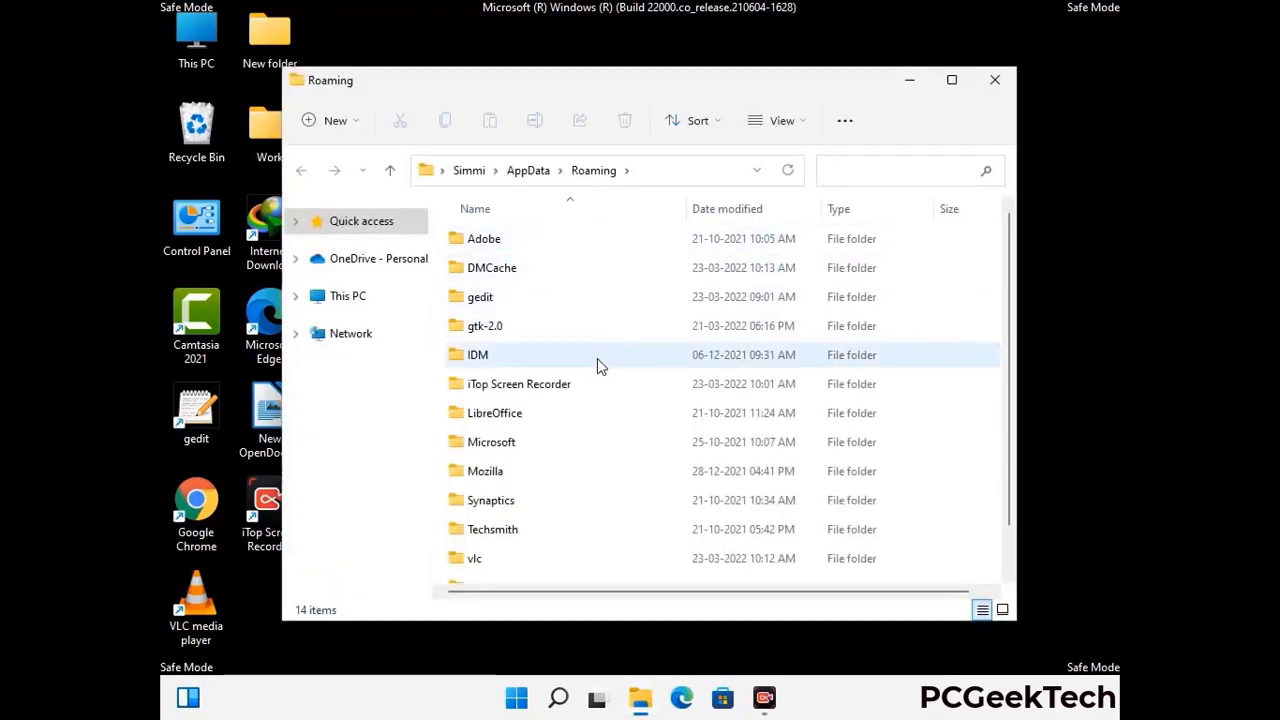
- Delete the leftover Zoom folder and close the Roaming window
scroll(600, 380, "down", 1)
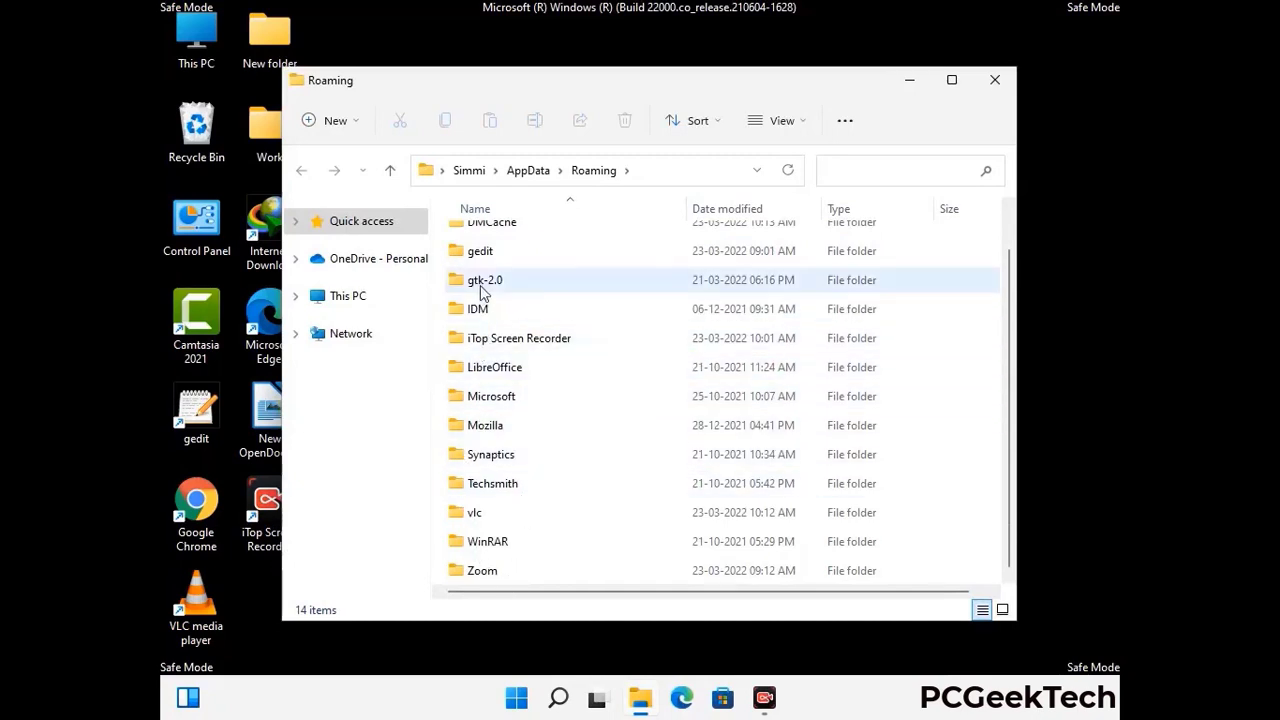
scroll(482, 292, "up", 1)
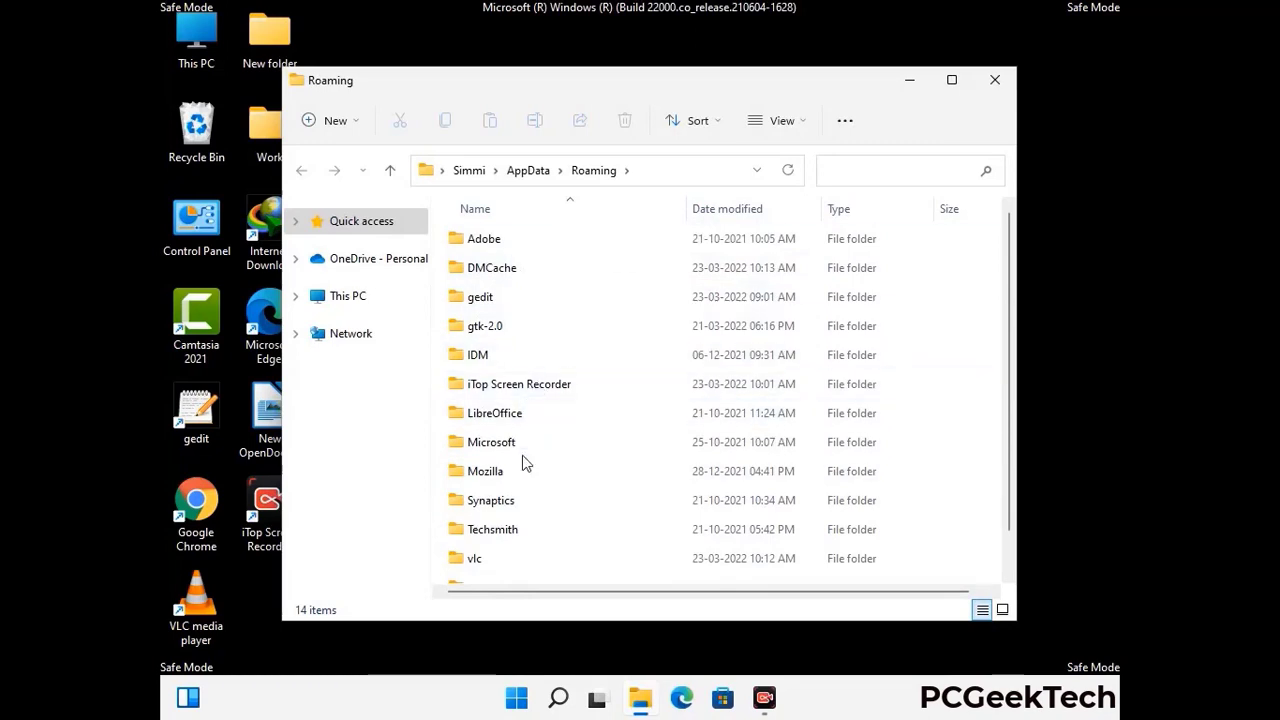
scroll(520, 466, "down", 1)
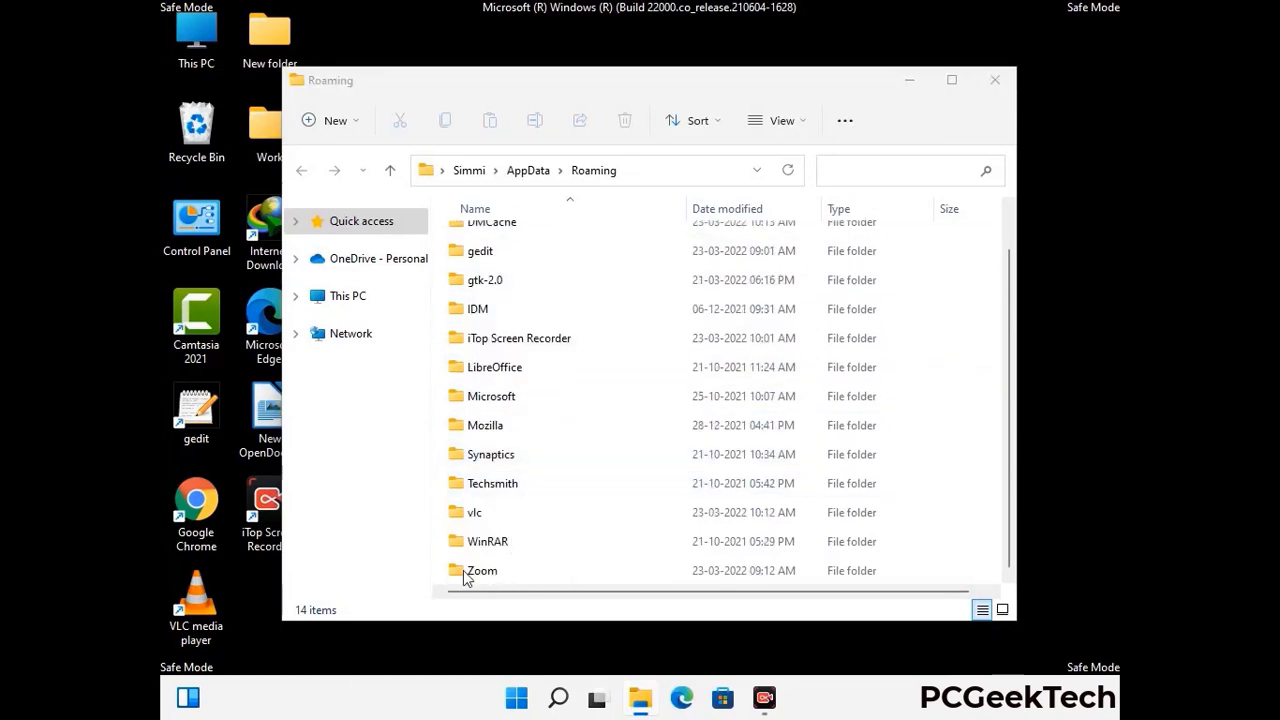
left_click(716, 567)
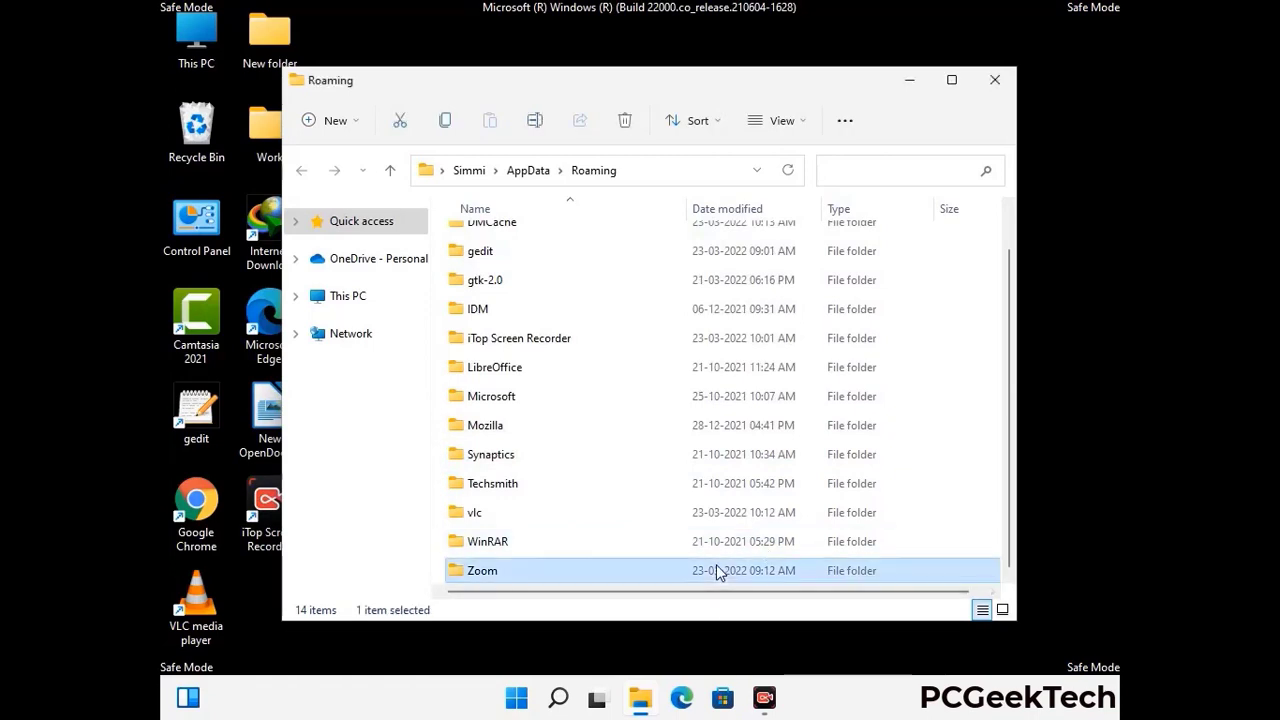
left_click(633, 125)
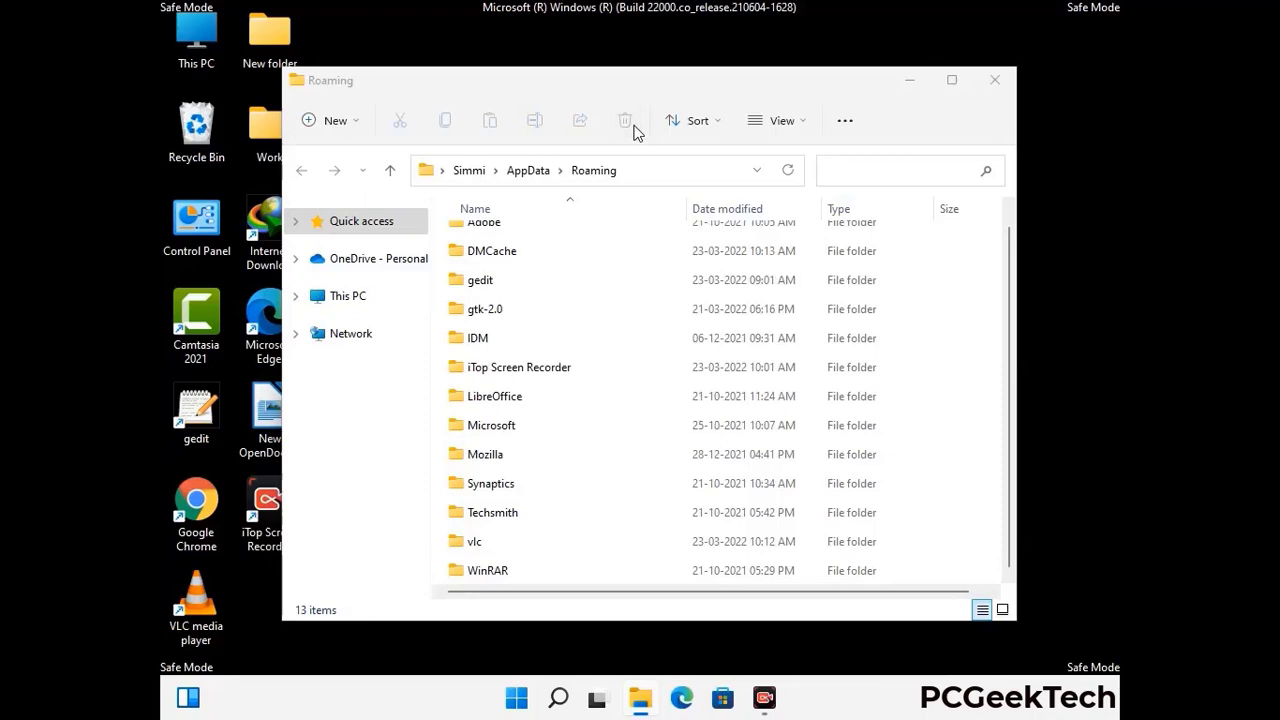
left_click(994, 82)
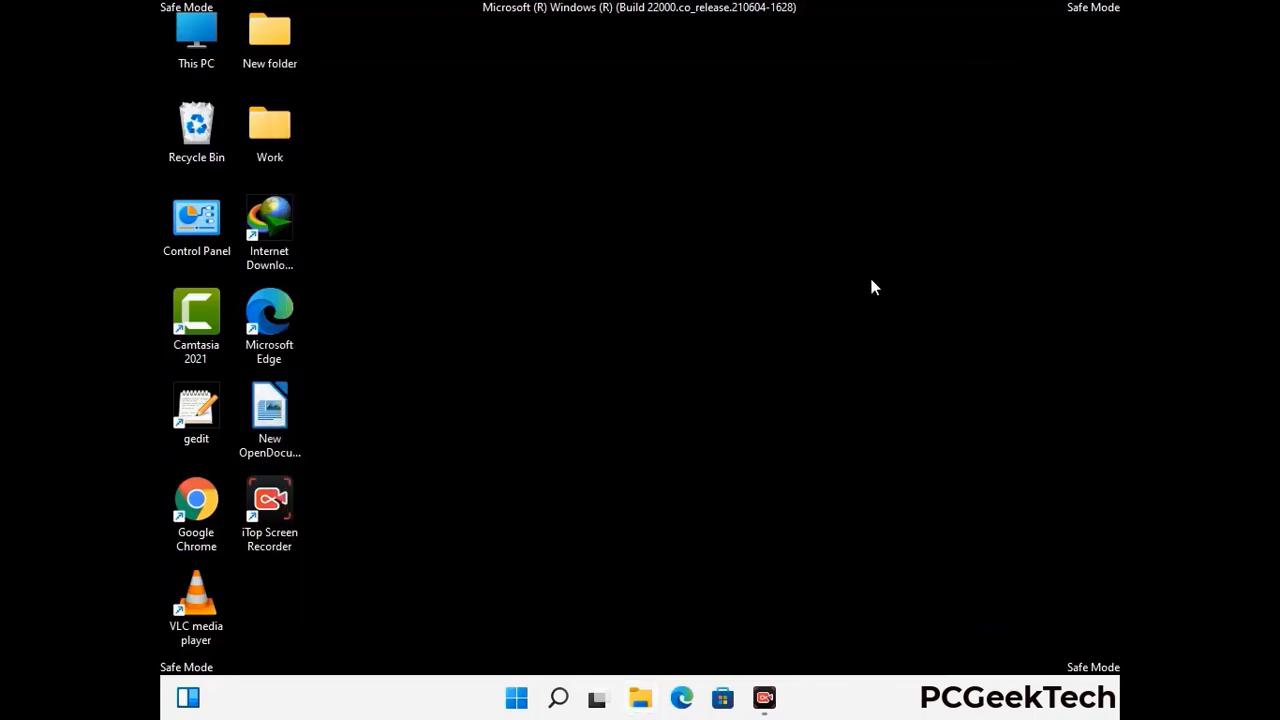
- Open the Local AppData folder with %LocalAppData% from the Run box
key("super+r")
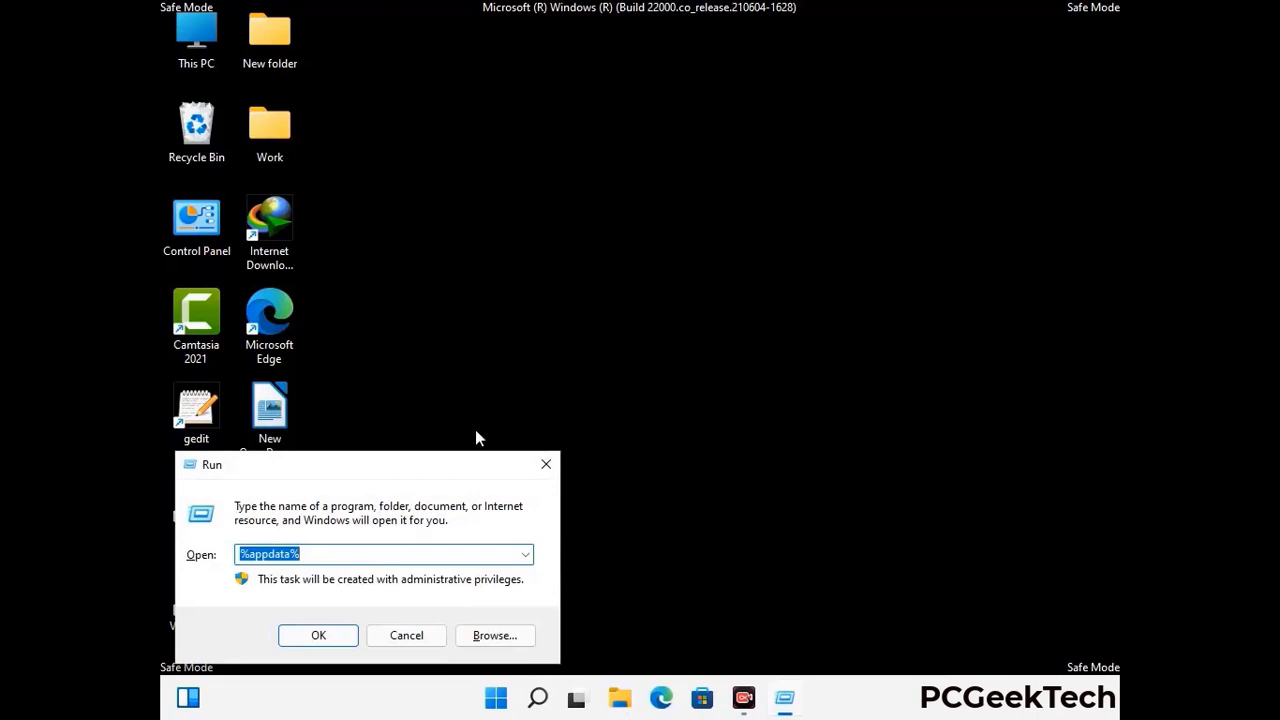
left_click_drag(400, 476, 671, 253)
type("%Local")
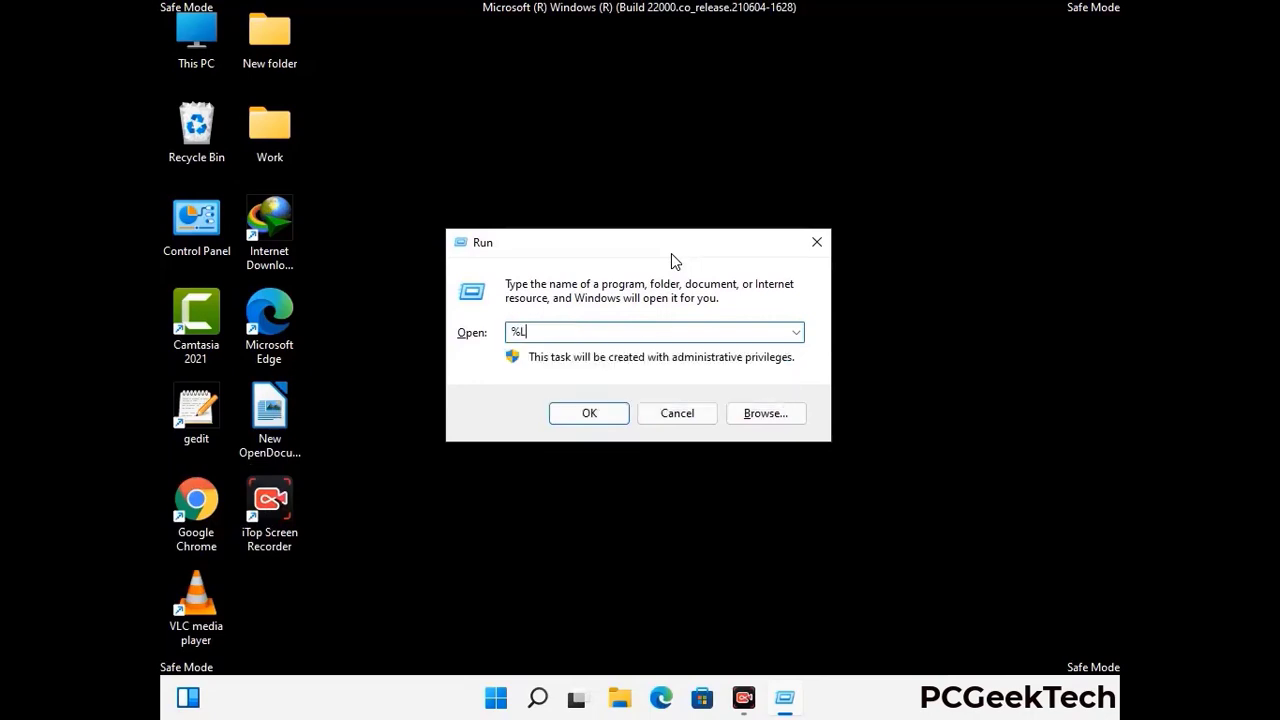
type("App")
key("Return")
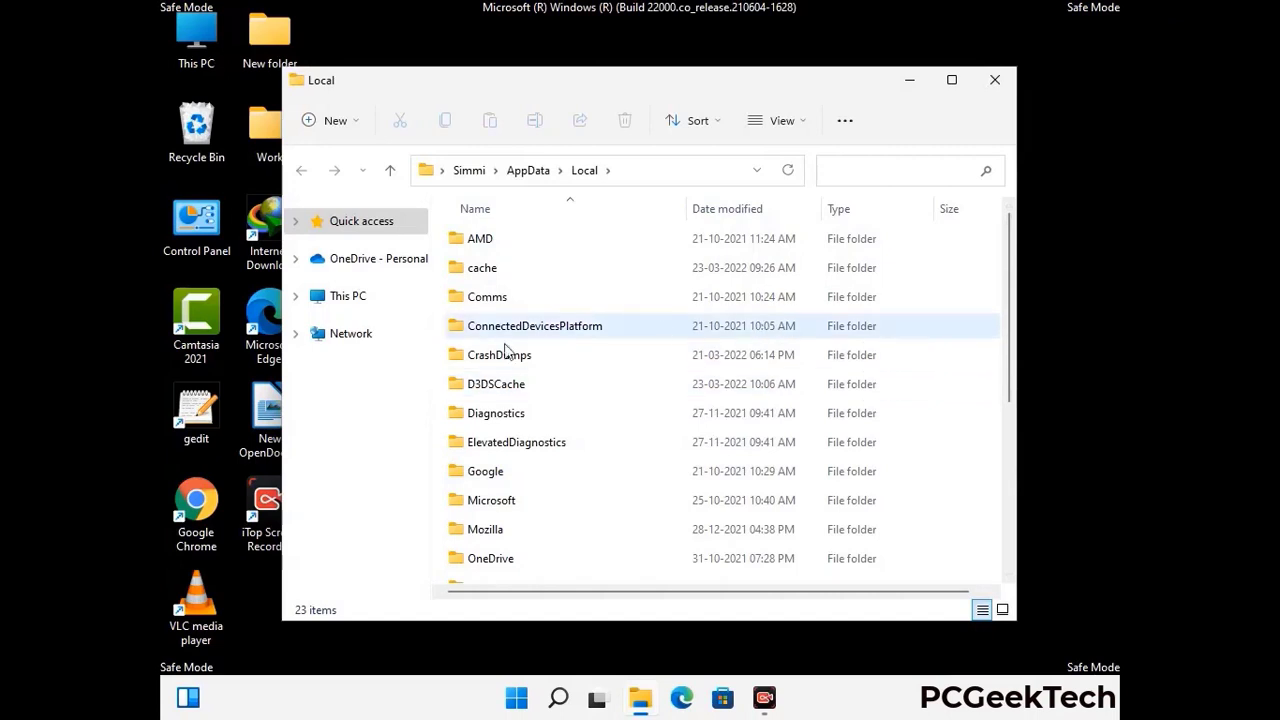
- Delete the leftover Mozilla folder from Local, leaving 22 items, and close the window
scroll(534, 445, "down", 2)
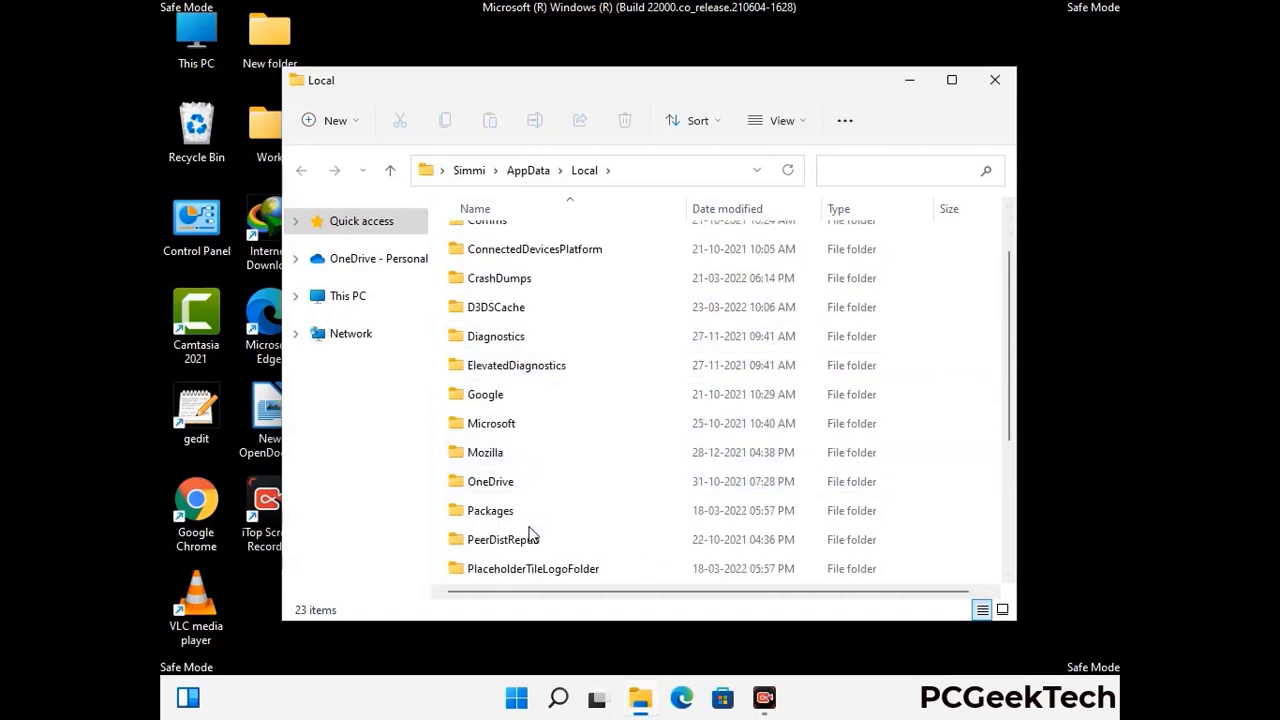
left_click(500, 456)
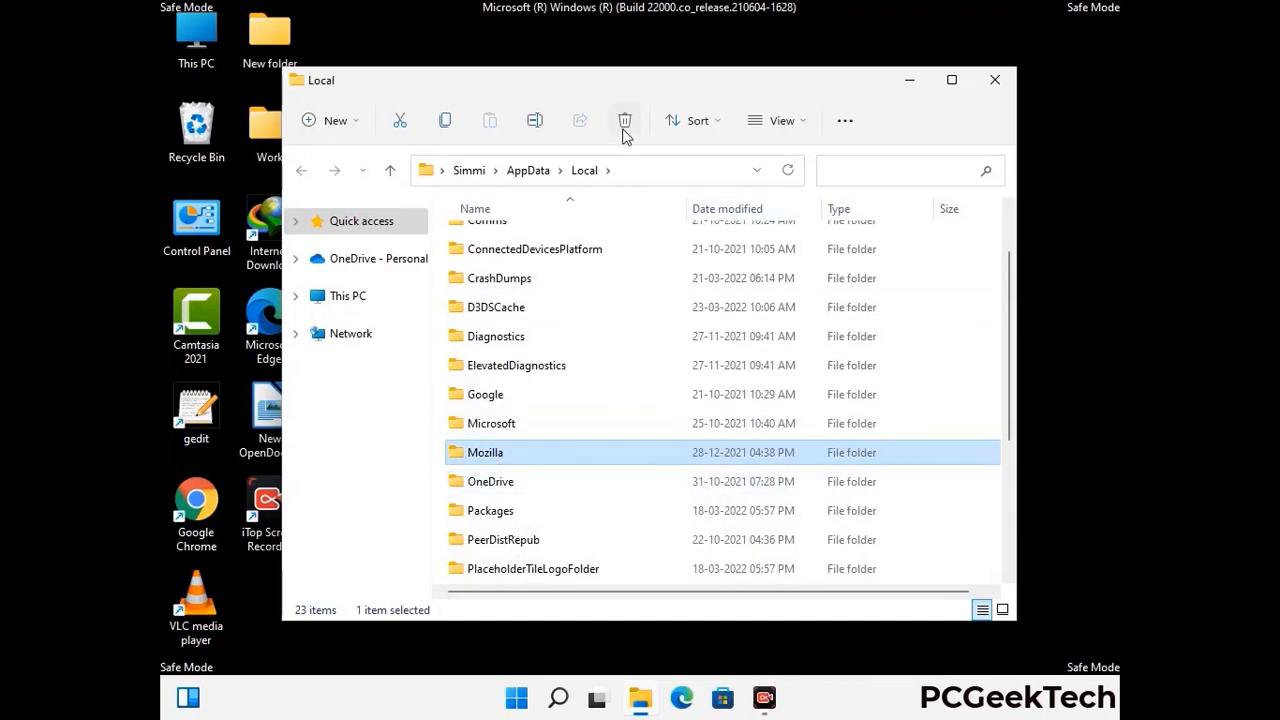
left_click(624, 130)
left_click(623, 128)
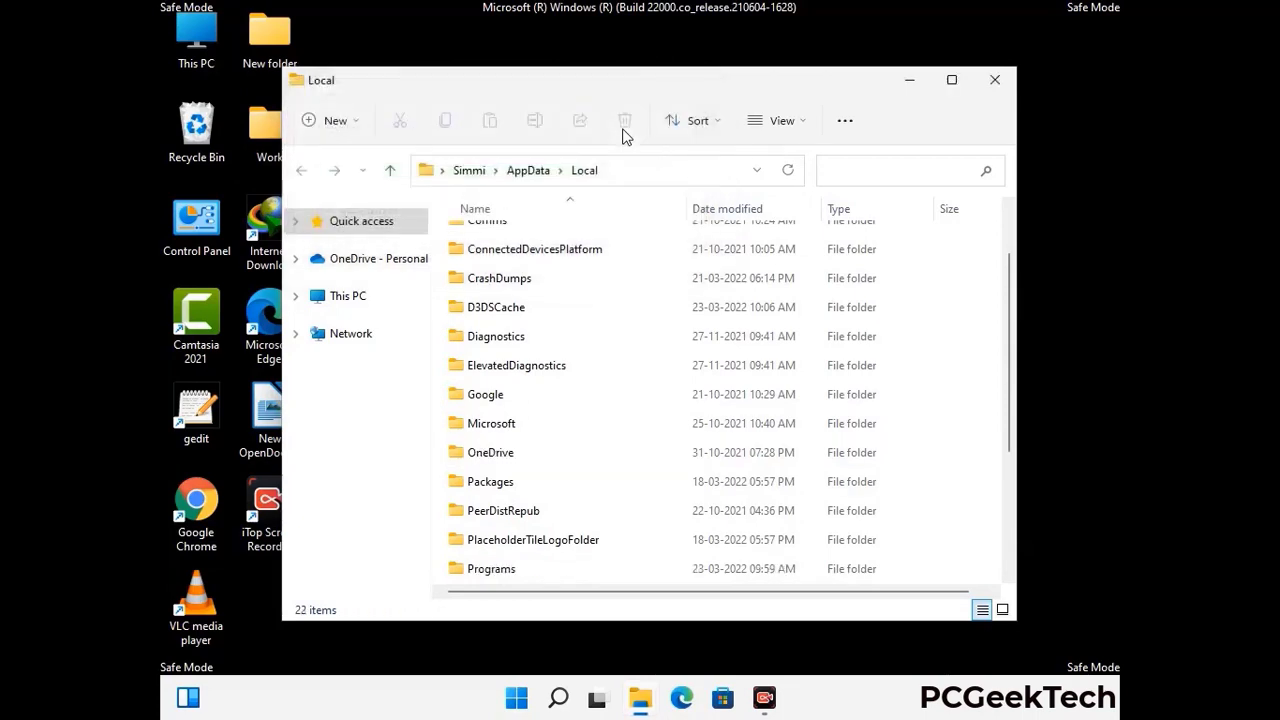
left_click(996, 90)
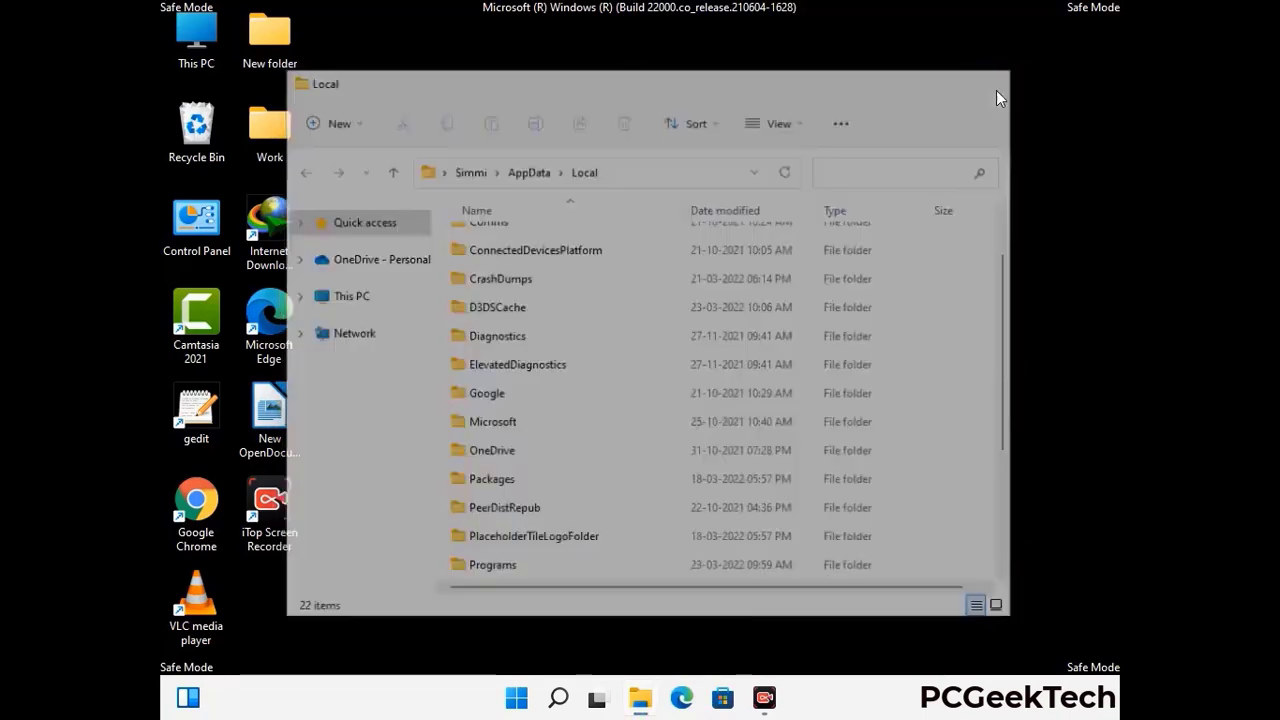
- Open the ProgramData folder from the Run box
key("super+r")
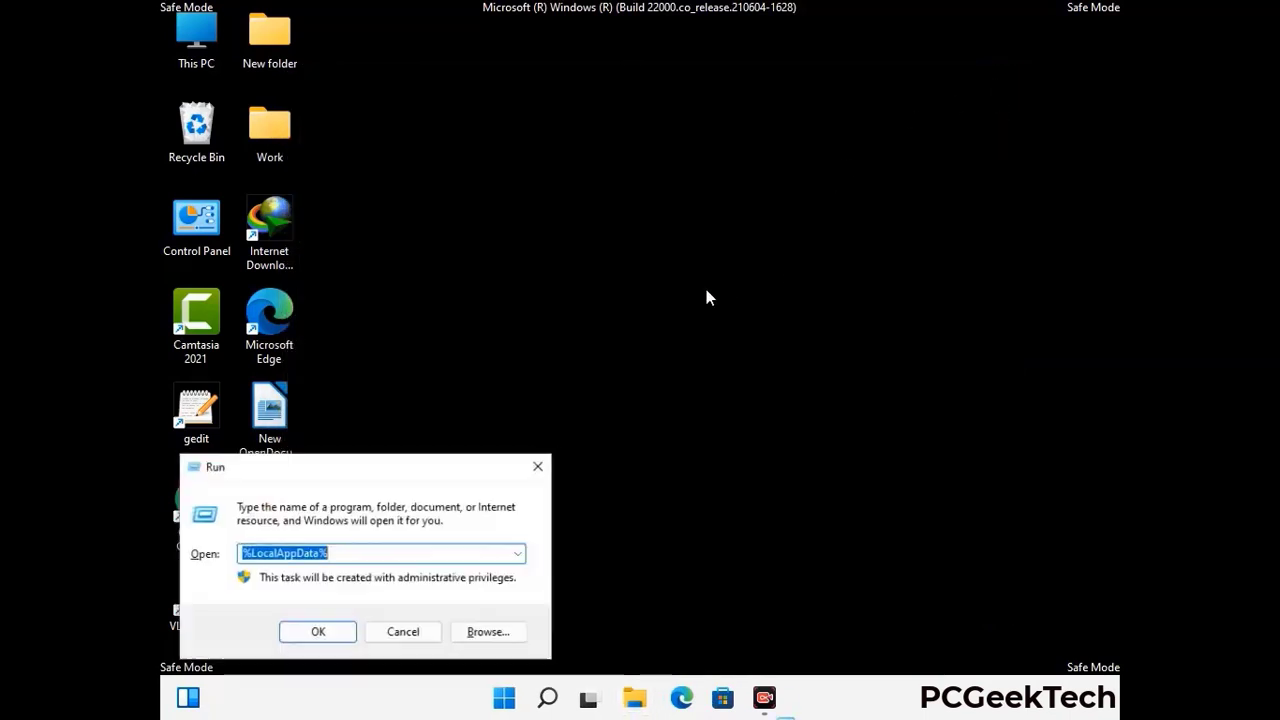
left_click_drag(329, 480, 588, 268)
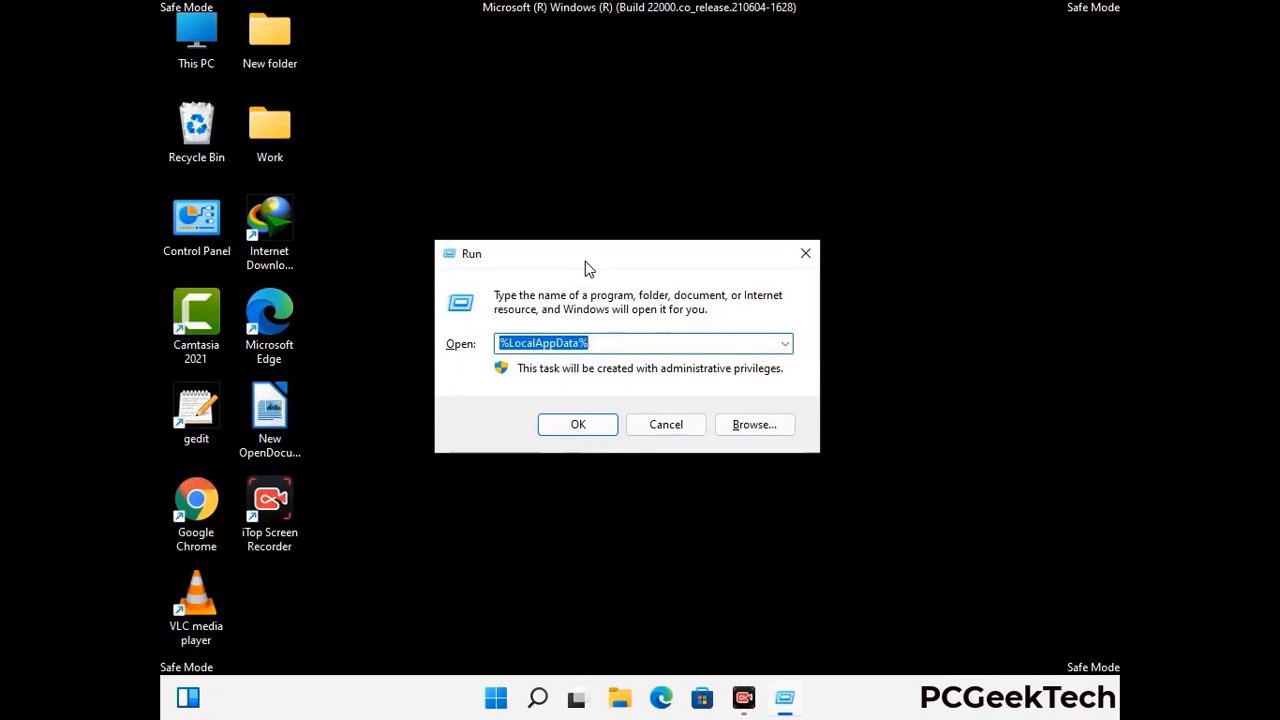
type("%")
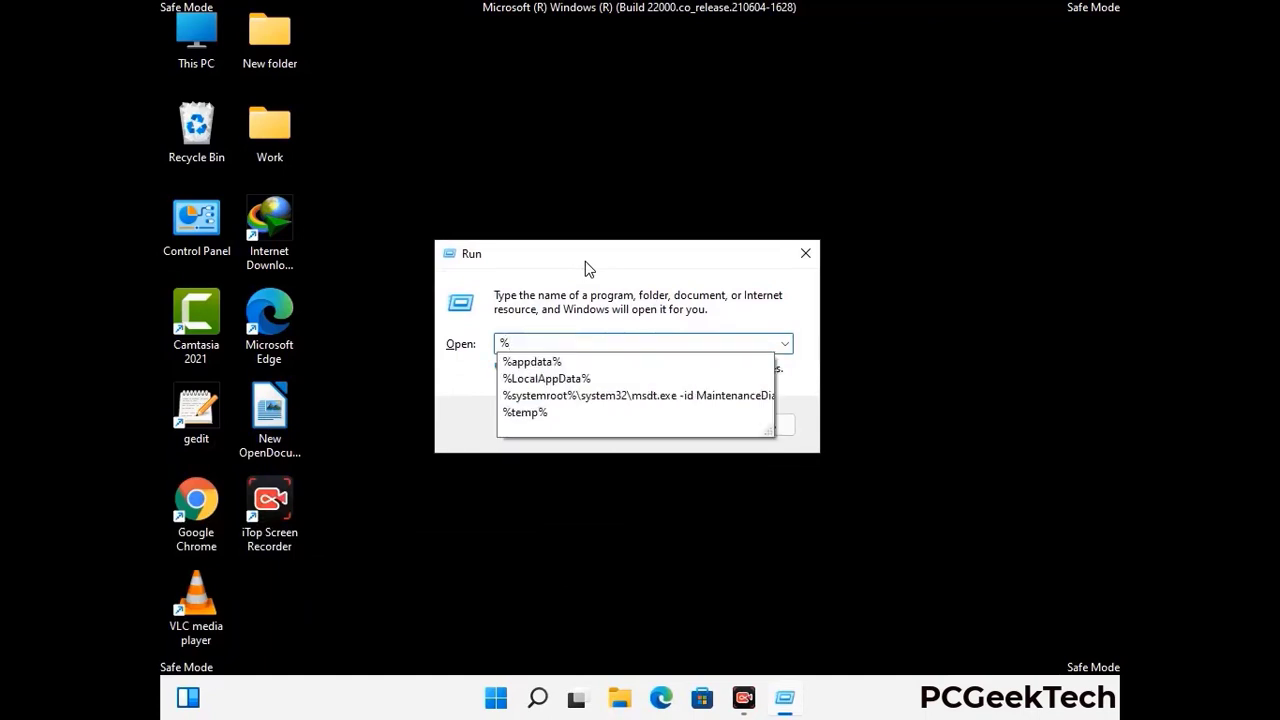
type("ProgramData%")
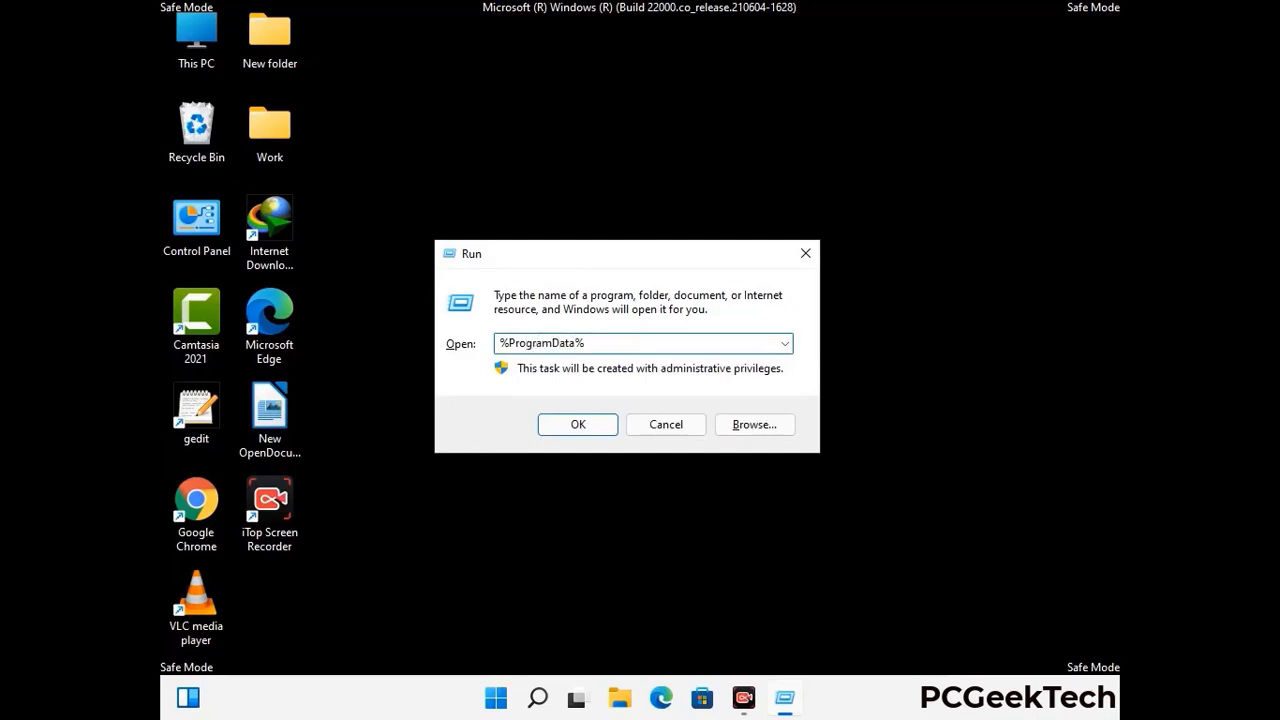
key("Return")
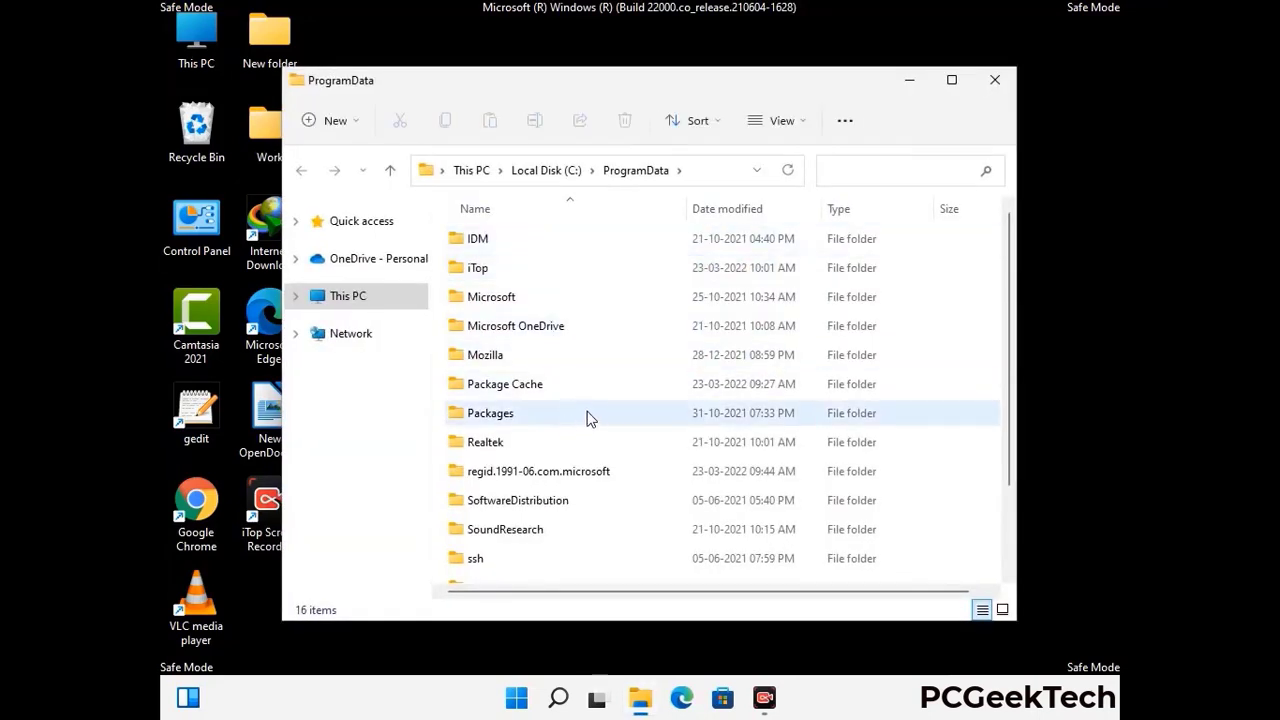
- Delete the Mozilla folder from ProgramData, leaving 15 items, and close the window
scroll(588, 422, "down", 1)
scroll(586, 440, "down", 1)
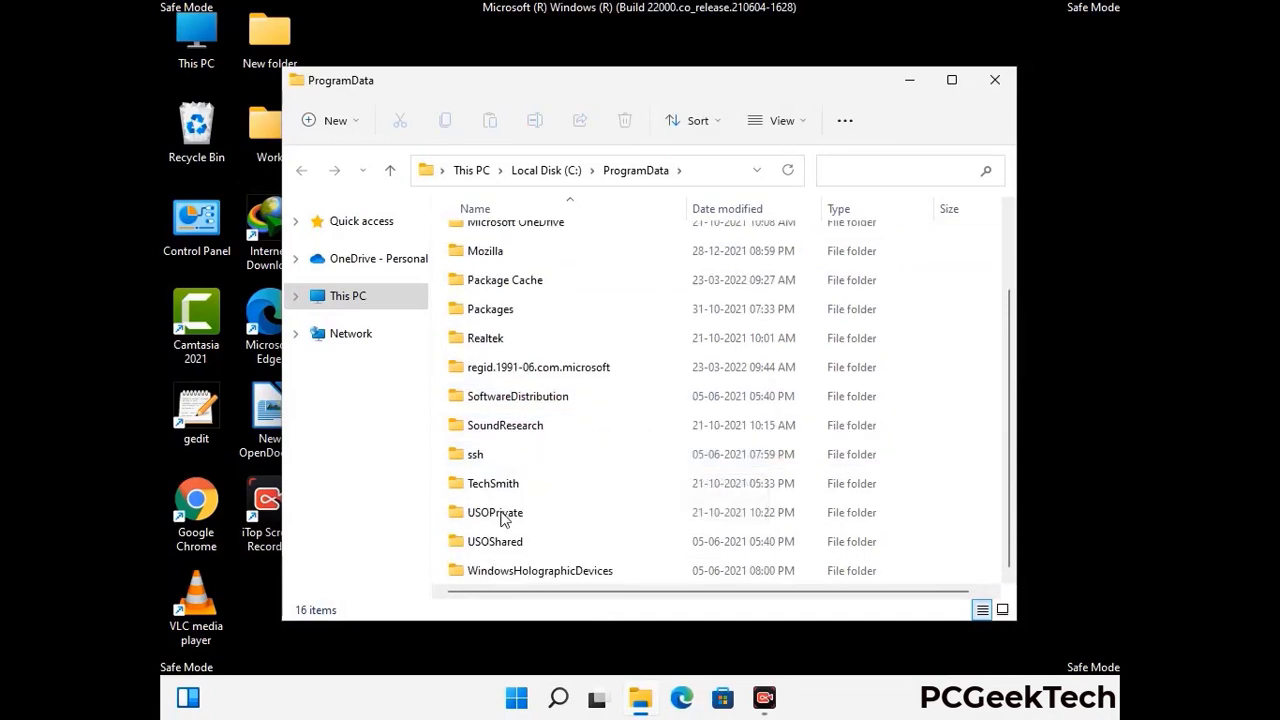
left_click(489, 251)
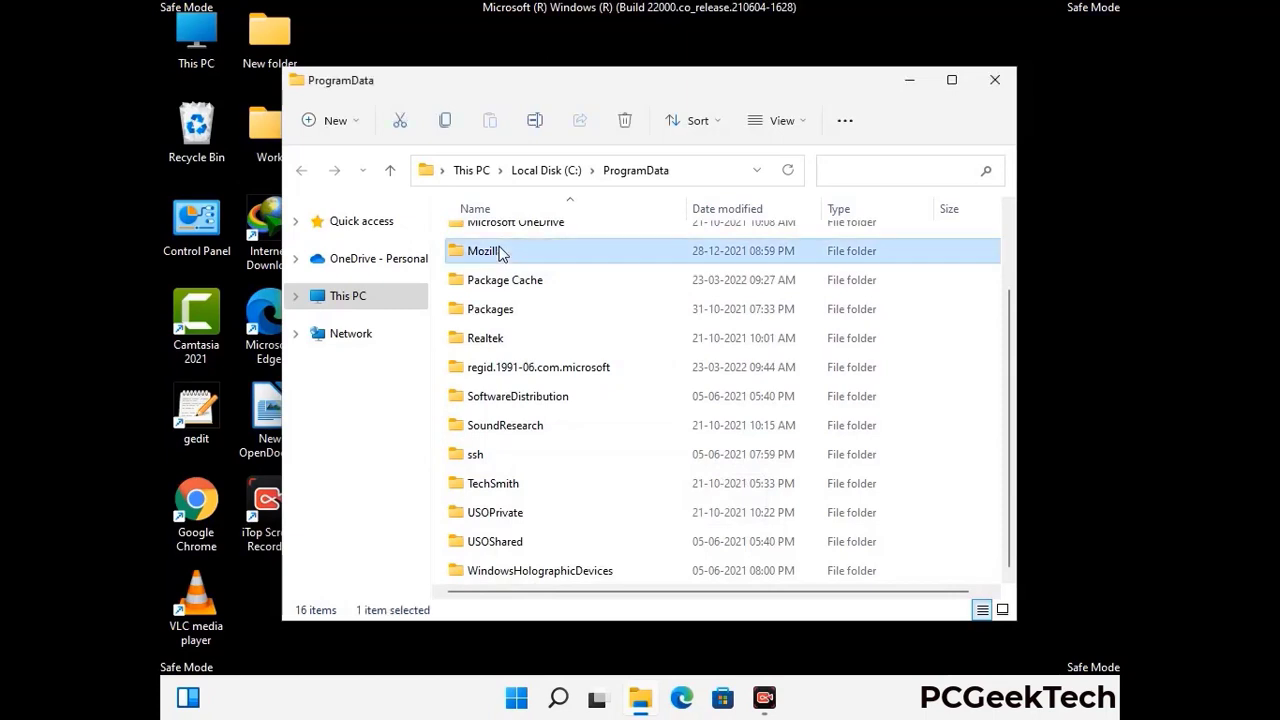
left_click(626, 121)
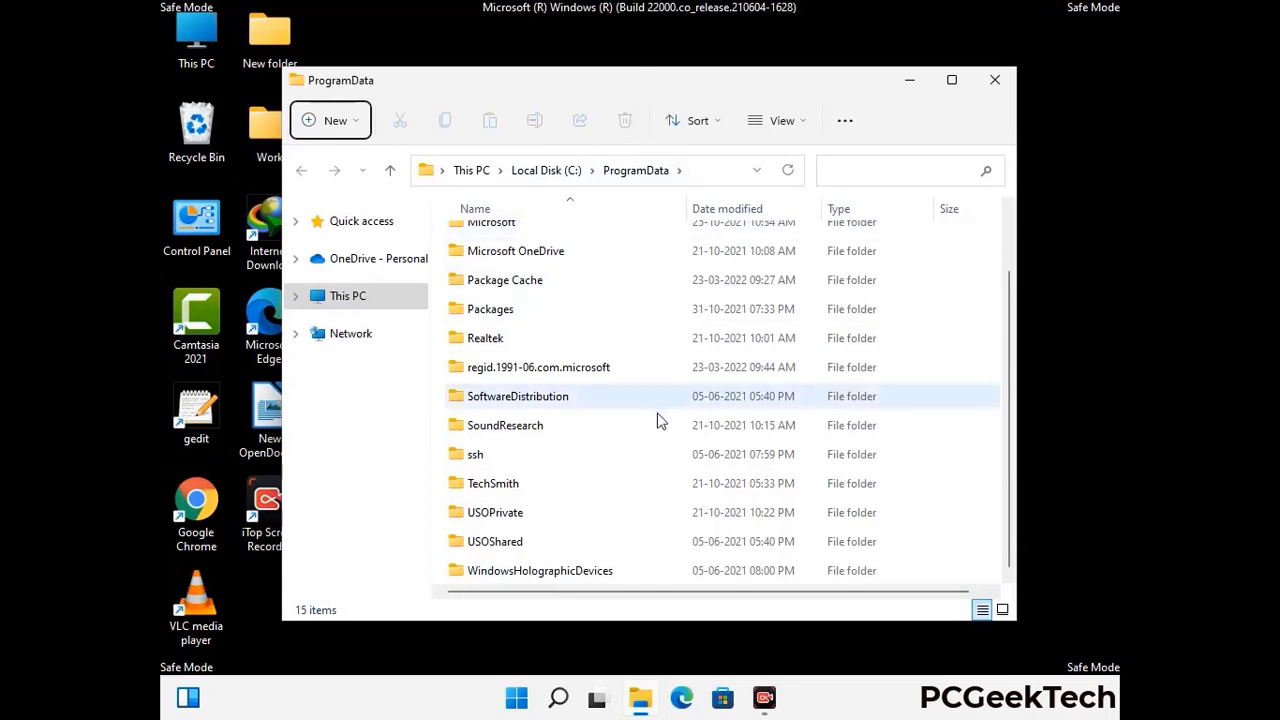
scroll(657, 423, "up", 1)
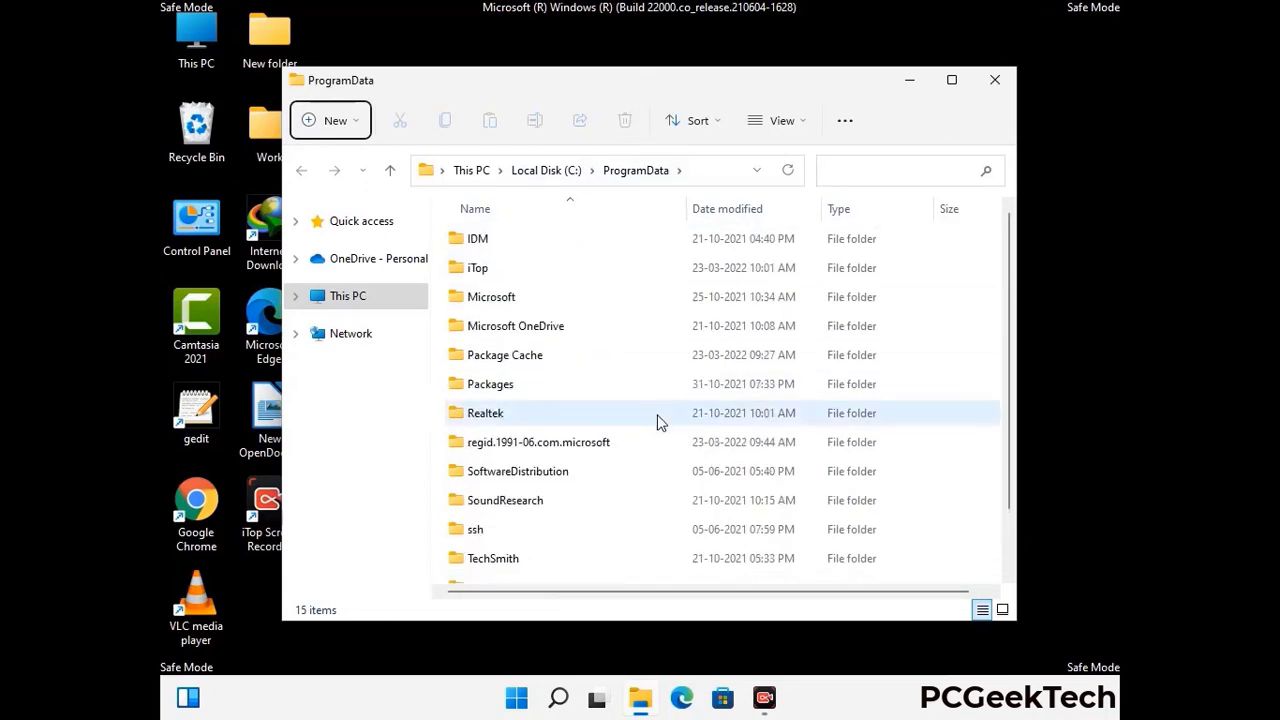
left_click(1005, 84)
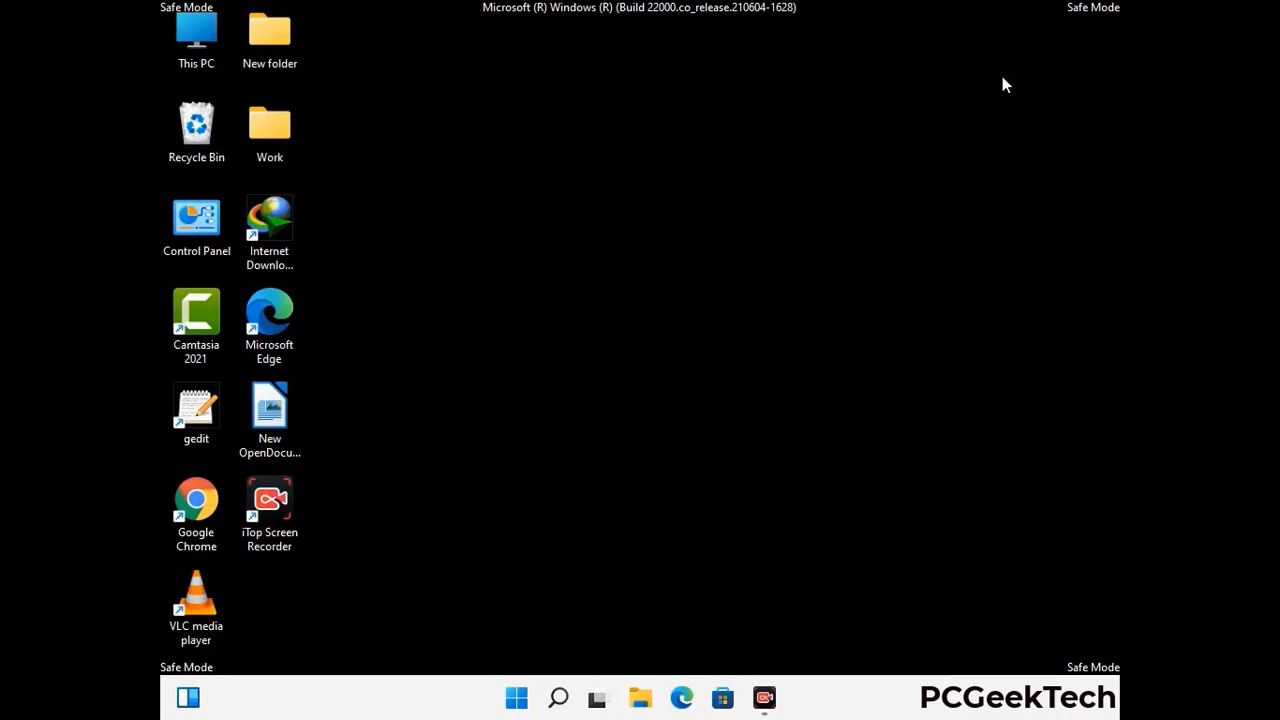
key("super+r")
left_click_drag(418, 463, 665, 252)
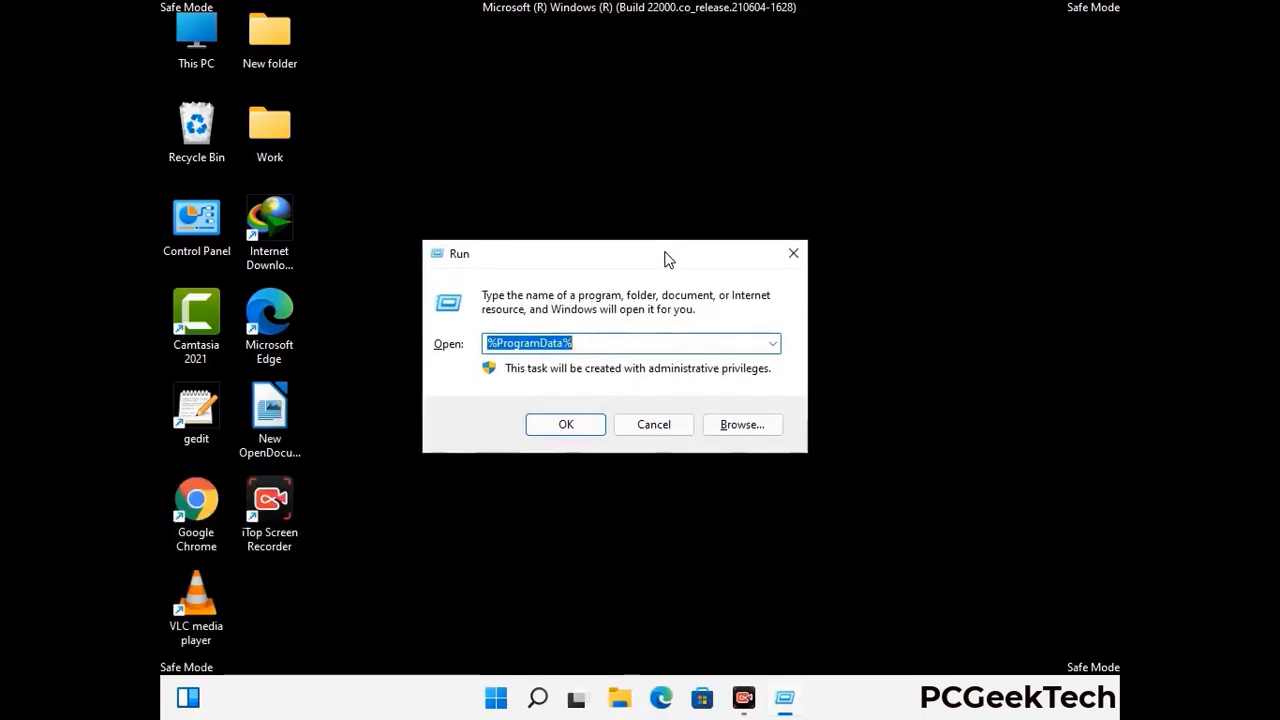
type("%Wi")
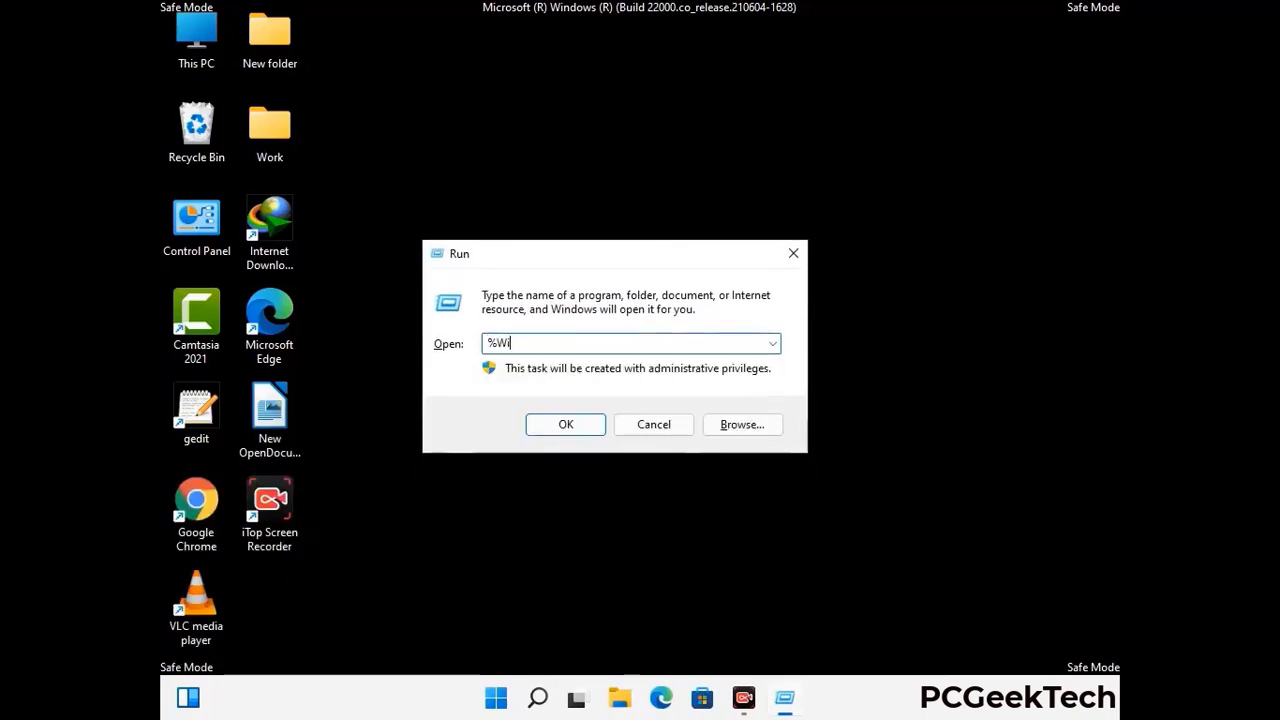
type("nDir%")
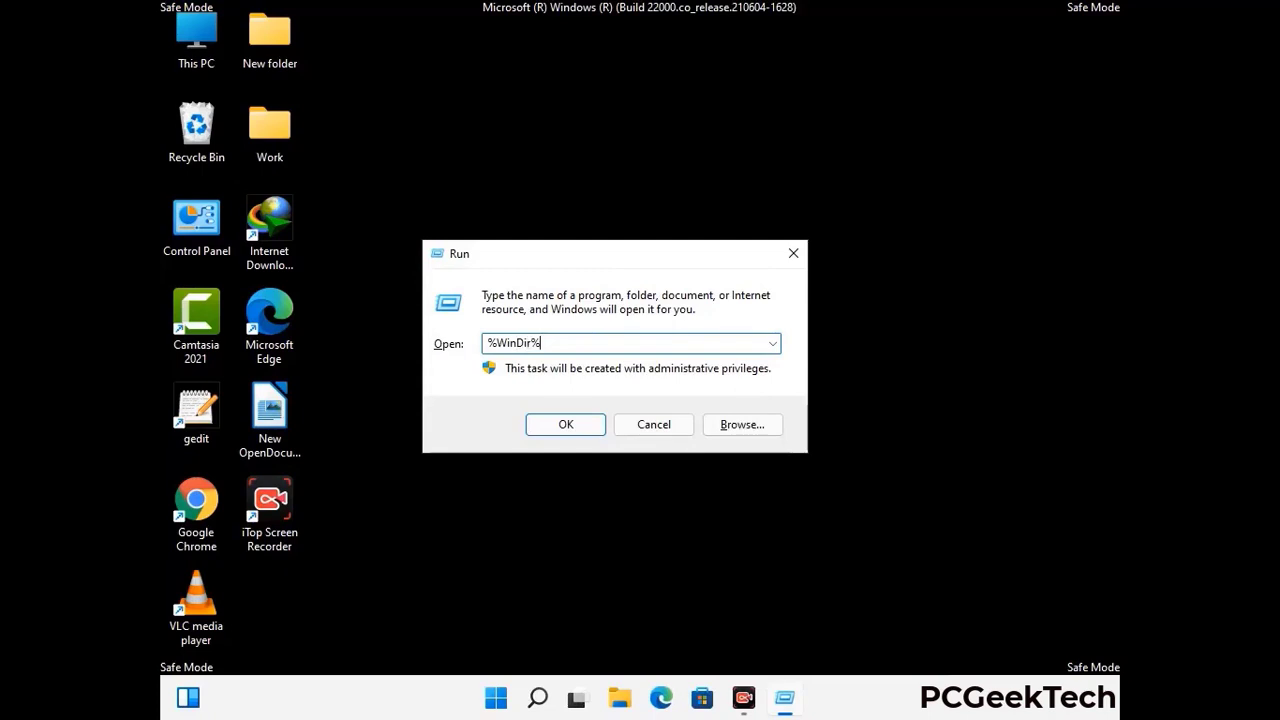
key("Return")
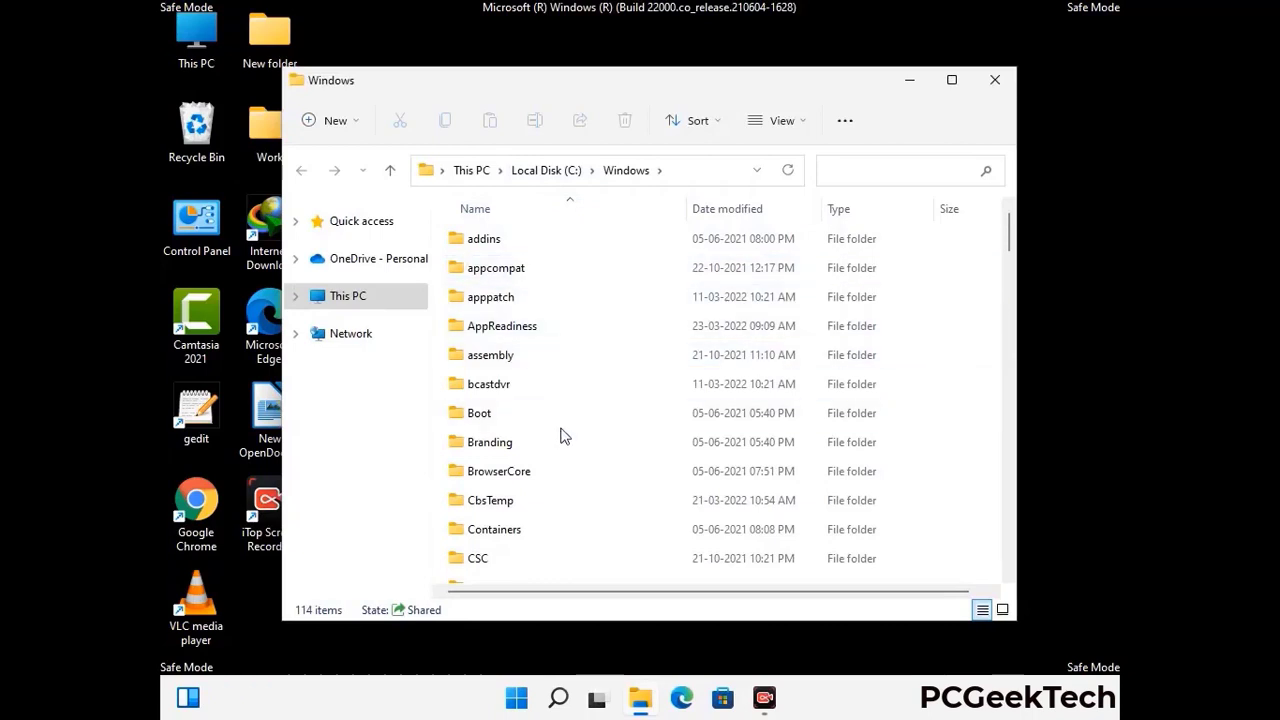
scroll(563, 443, "down", 1)
scroll(563, 443, "down", 3)
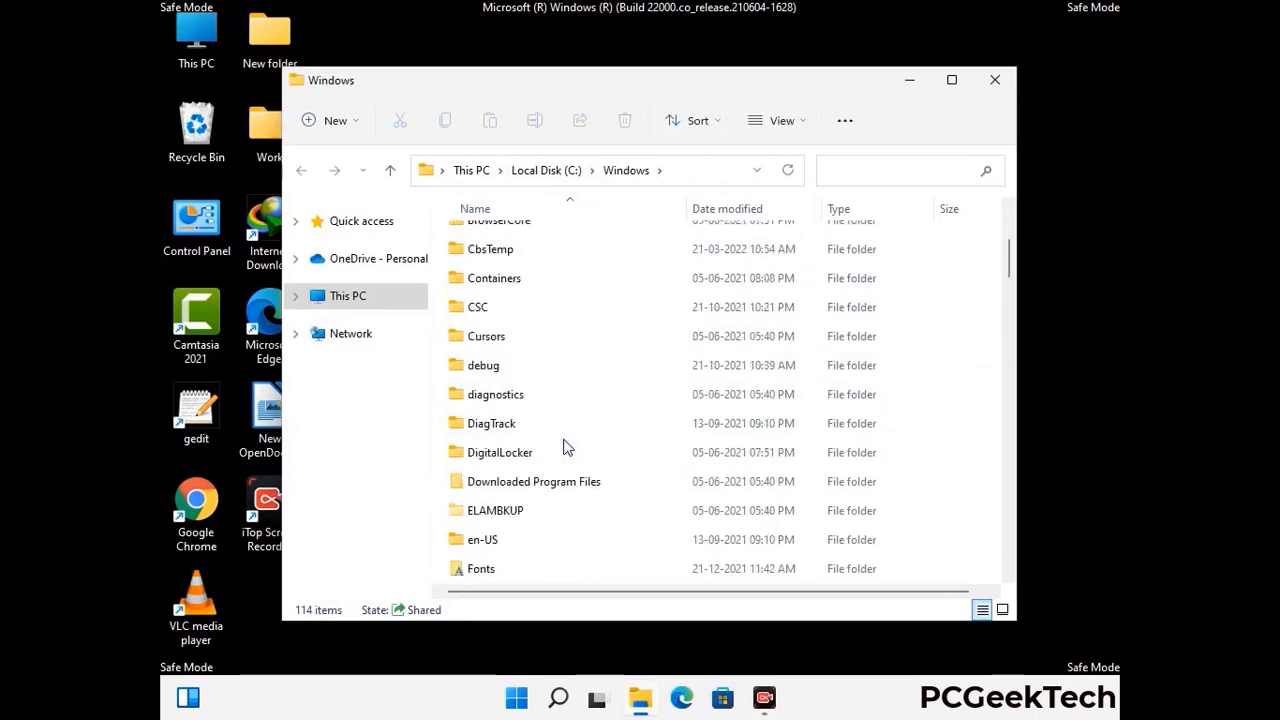
scroll(563, 450, "down", 5)
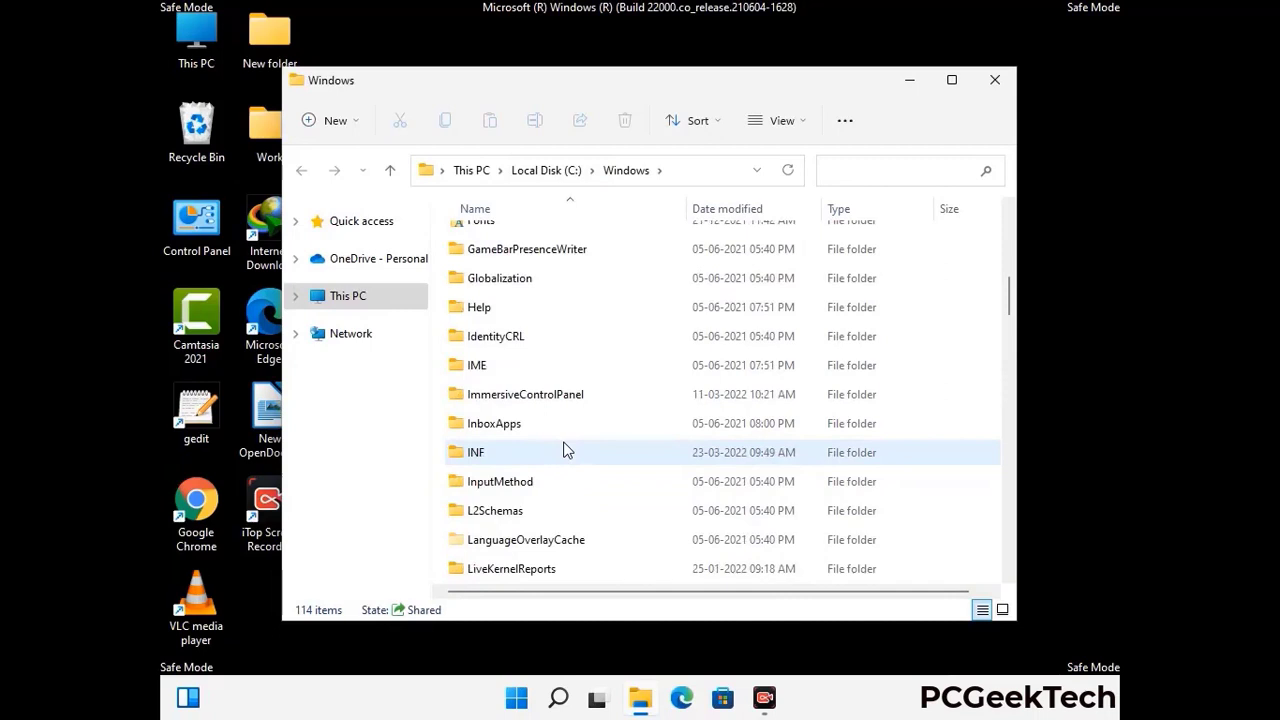
scroll(563, 451, "down", 4)
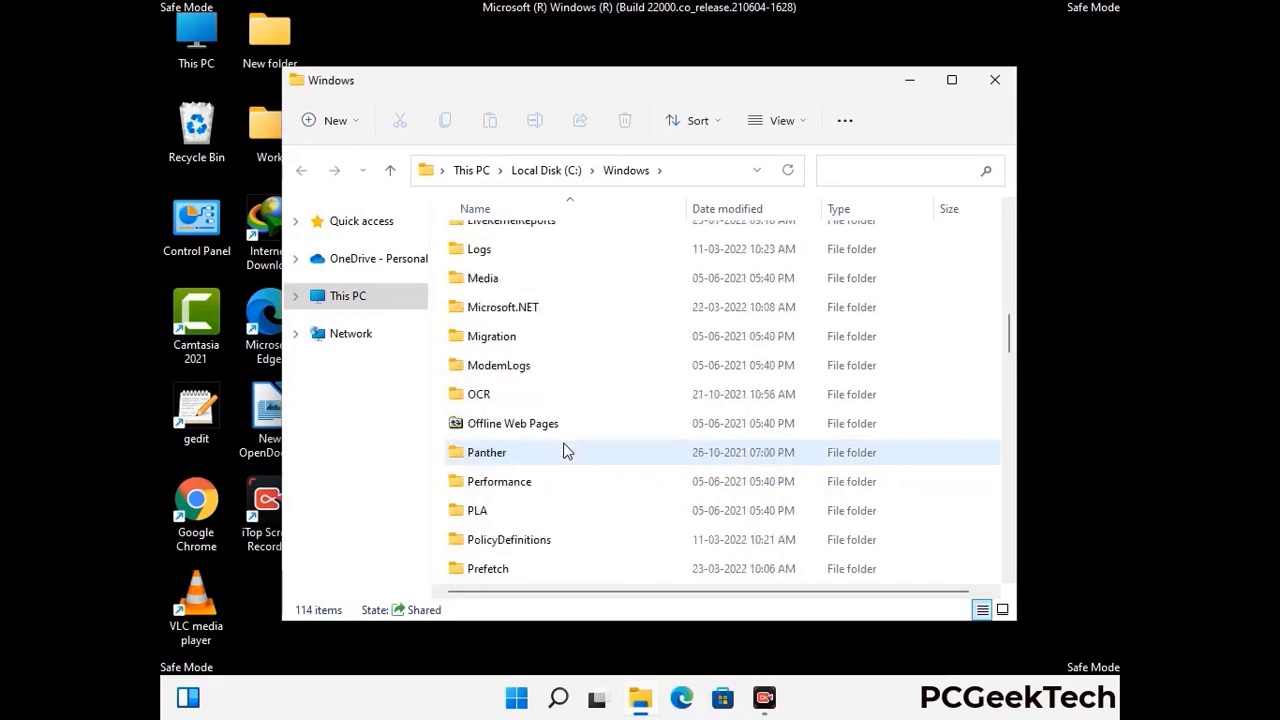
scroll(563, 451, "down", 6)
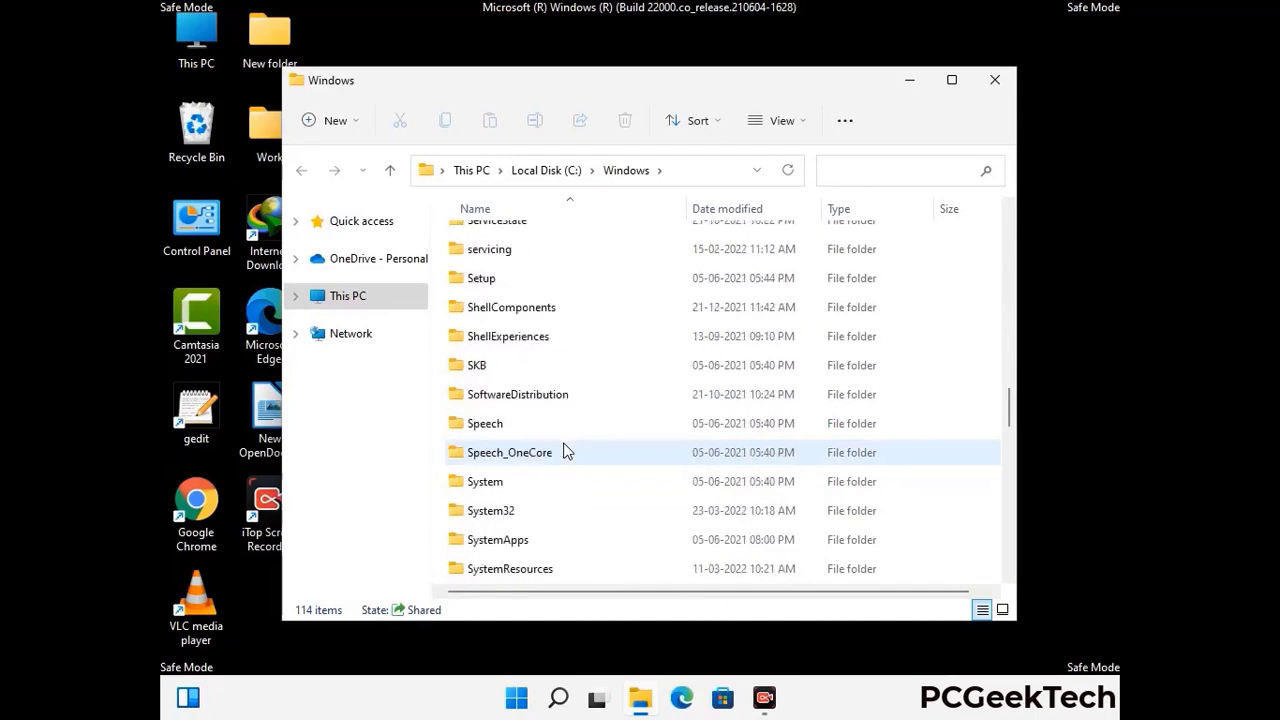
scroll(563, 451, "down", 6)
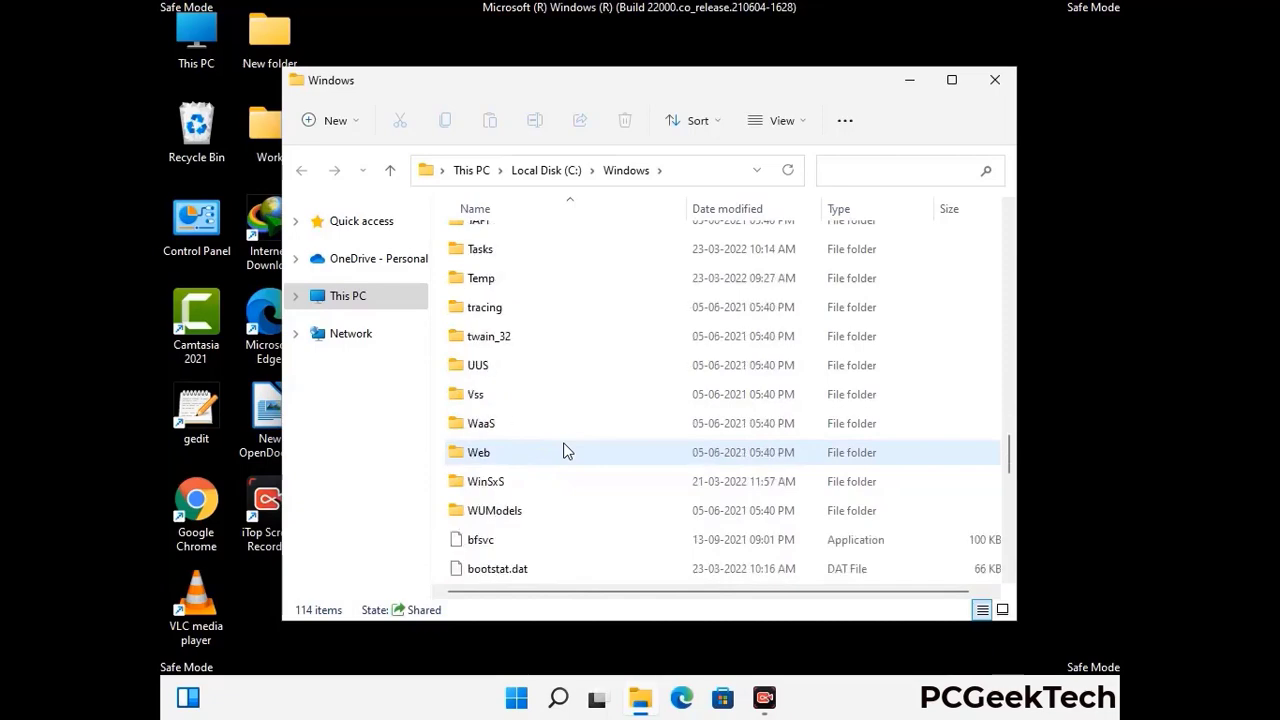
scroll(563, 451, "down", 10)
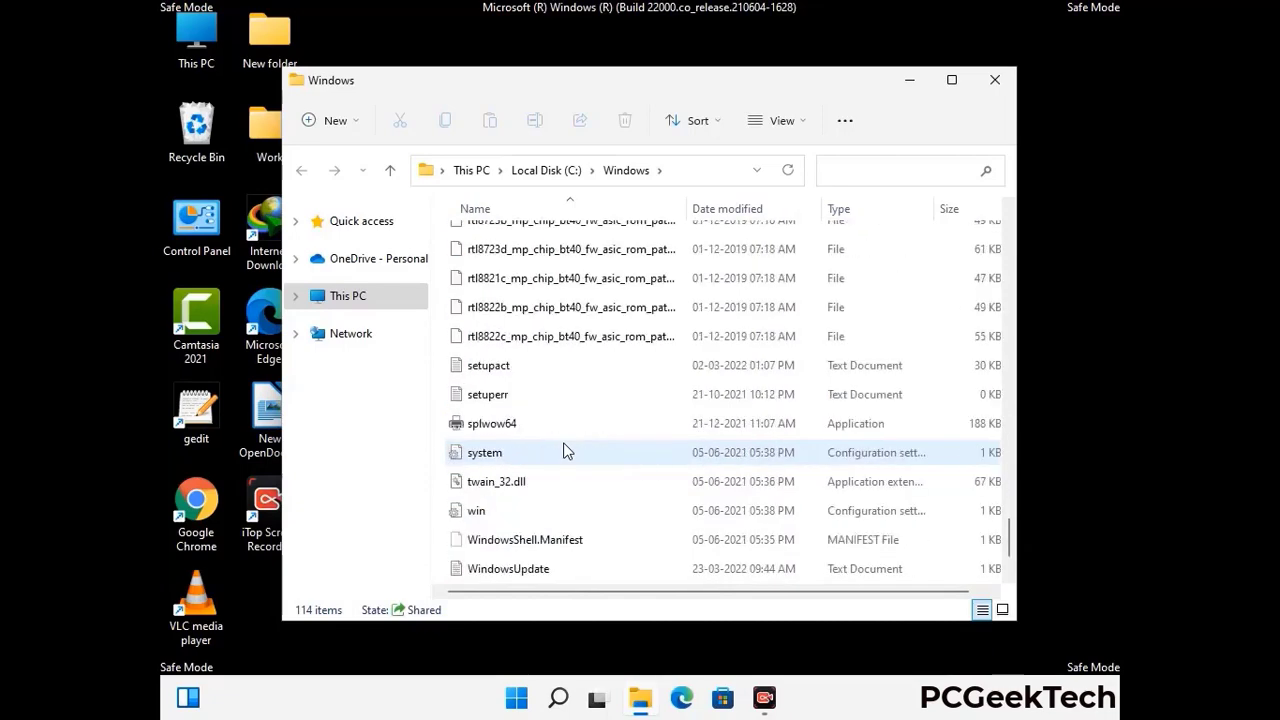
scroll(563, 451, "up", 12)
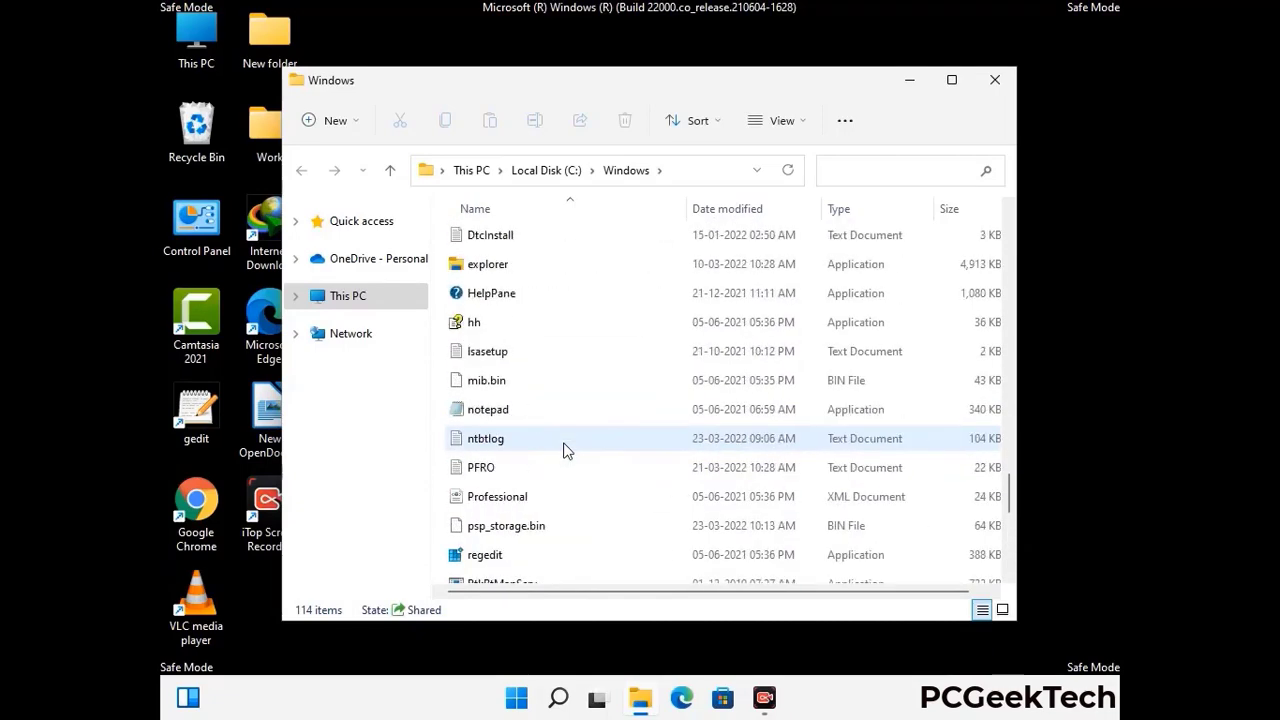
scroll(563, 451, "up", 3)
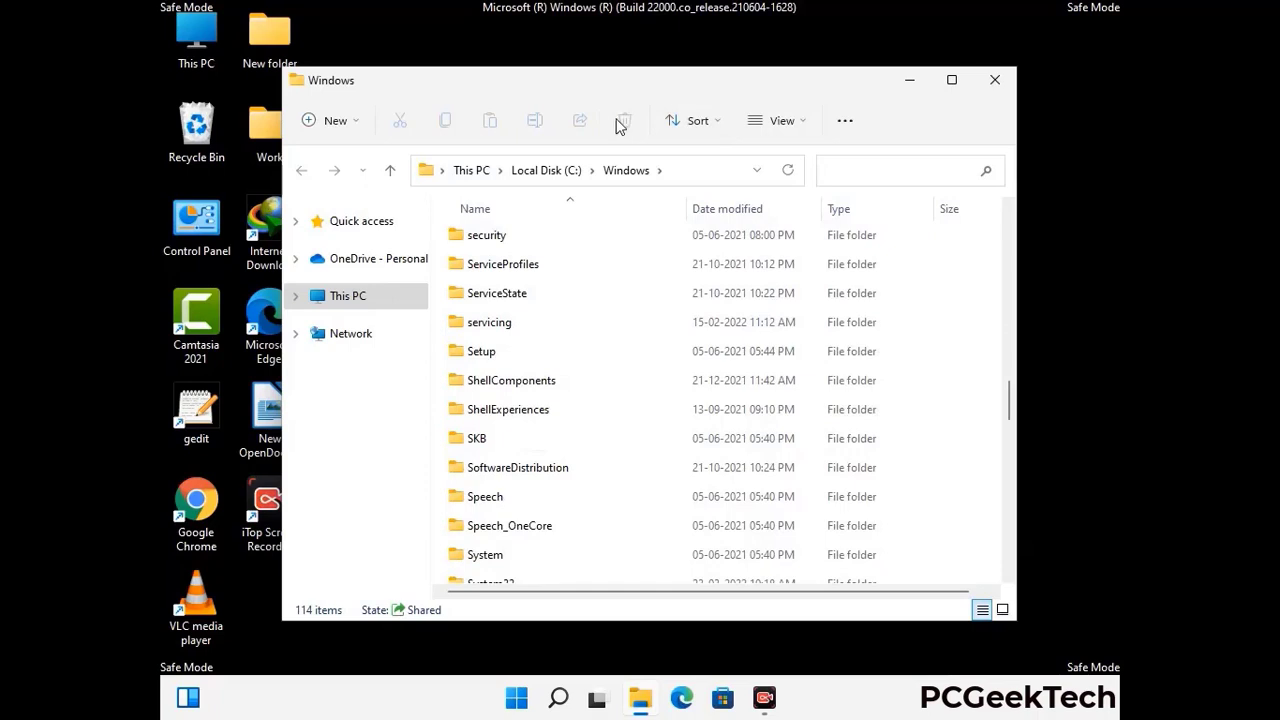
left_click(1003, 83)
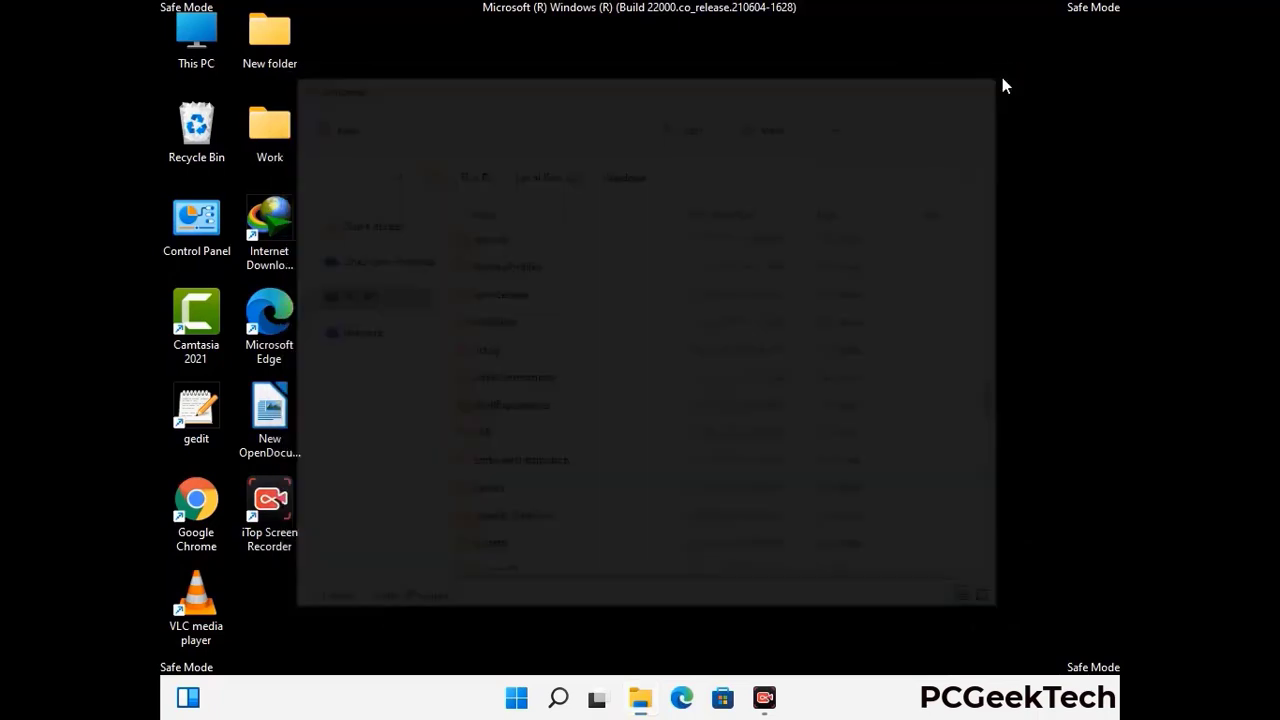
- Open the user's Temp folder with %temp% from the Run box
key("super+r")
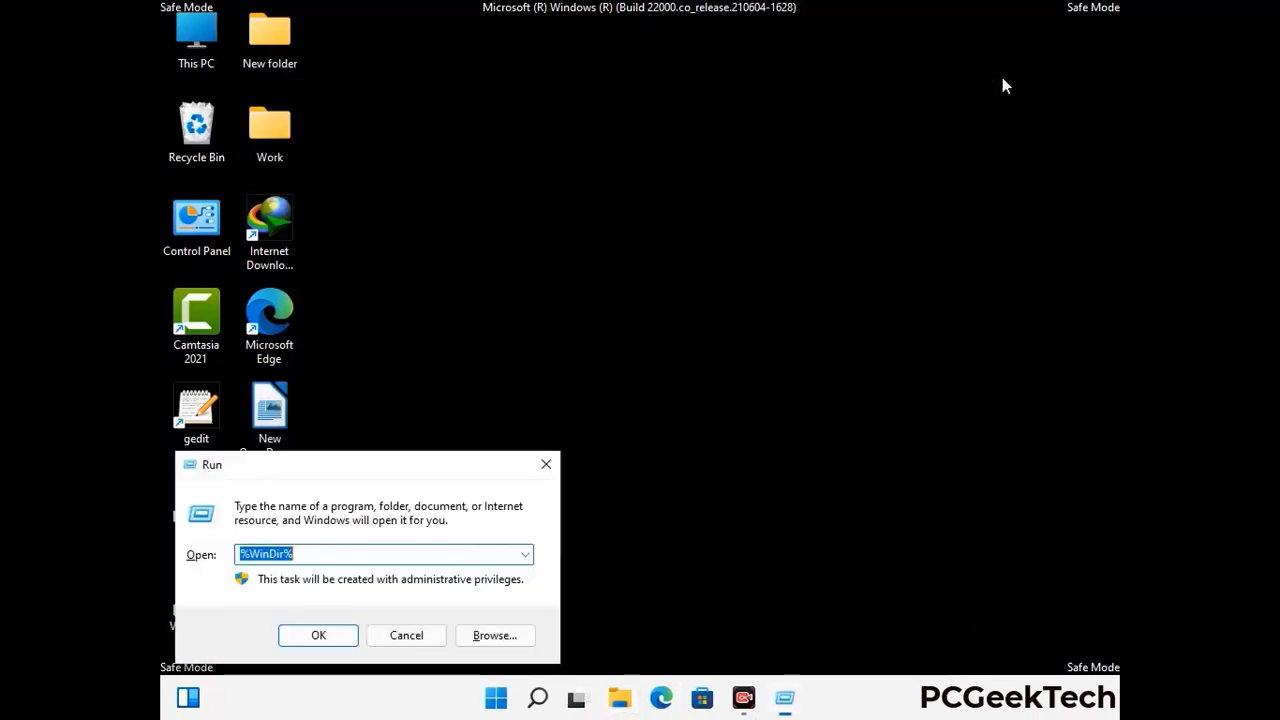
left_click_drag(425, 472, 728, 173)
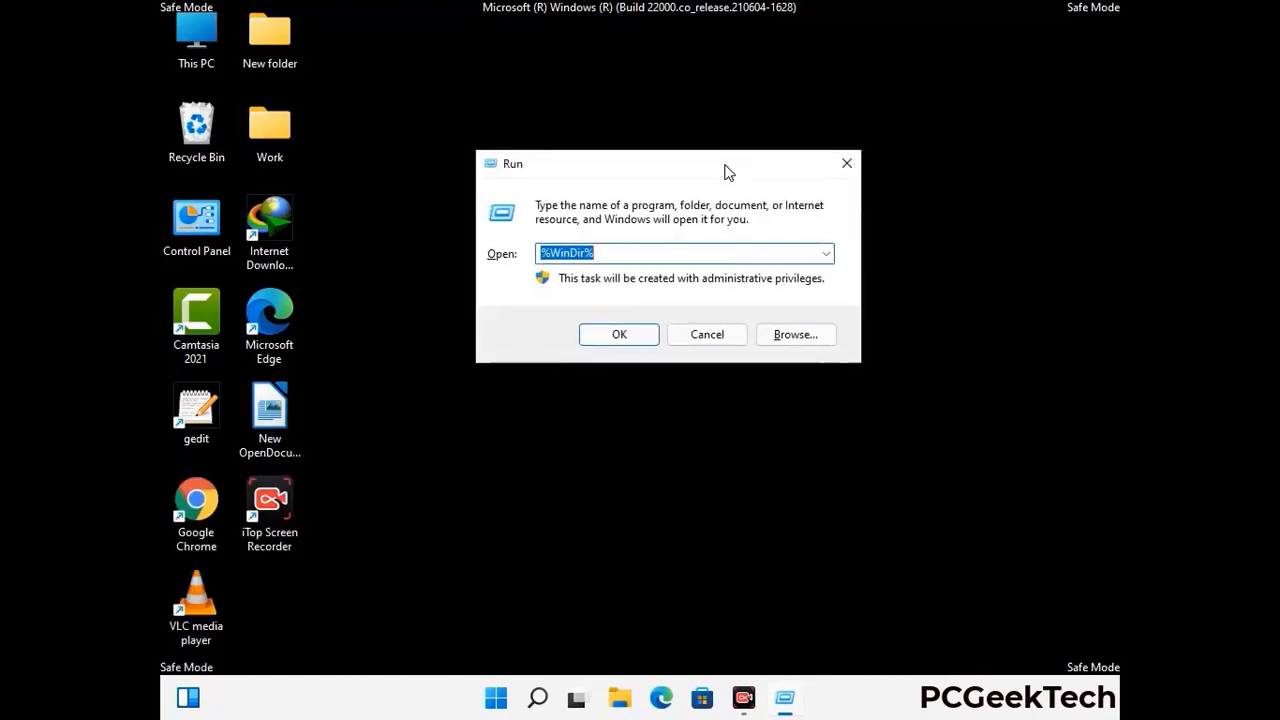
type("%temp%")
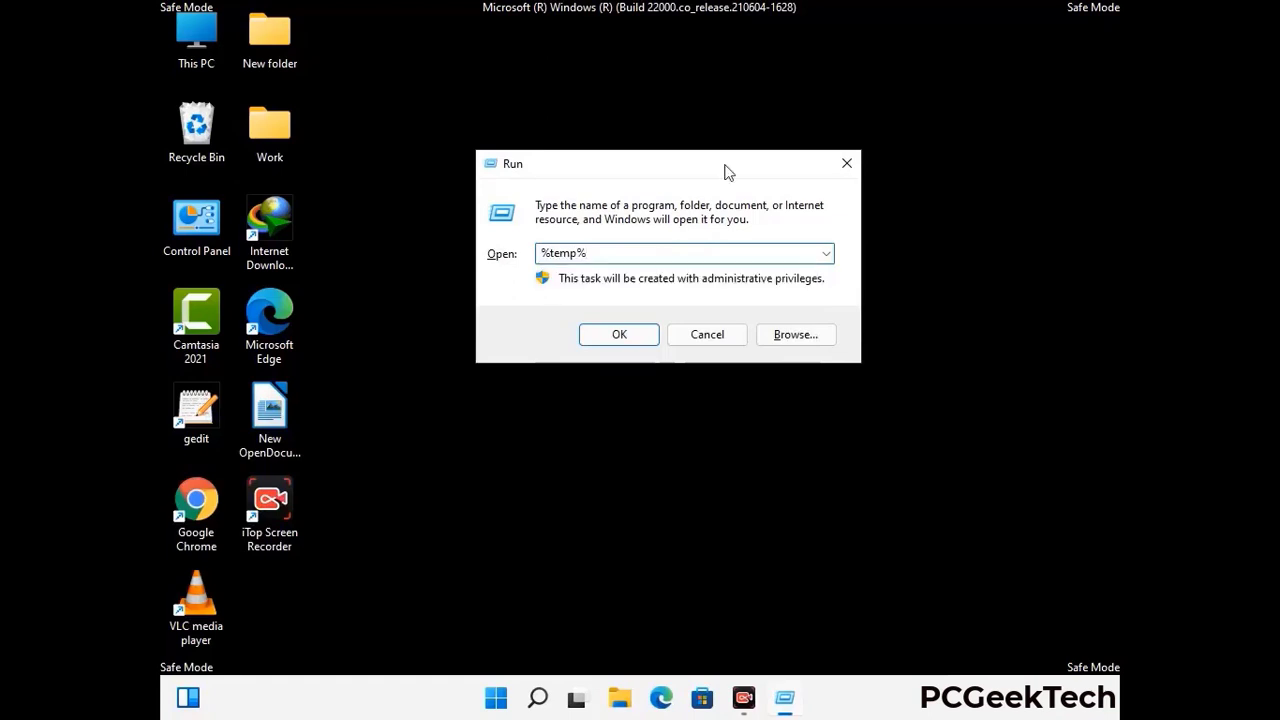
left_click(640, 333)
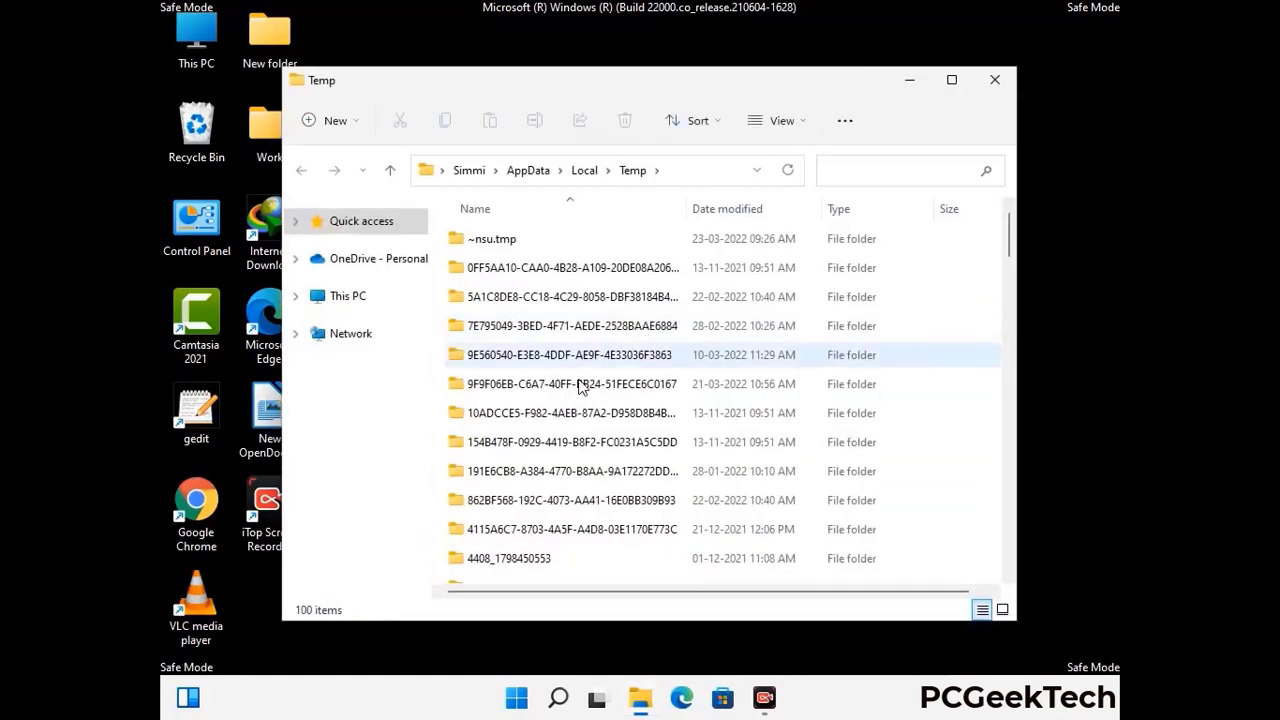
- Select and delete all items in the Temp folder, then close the window
left_click(582, 387)
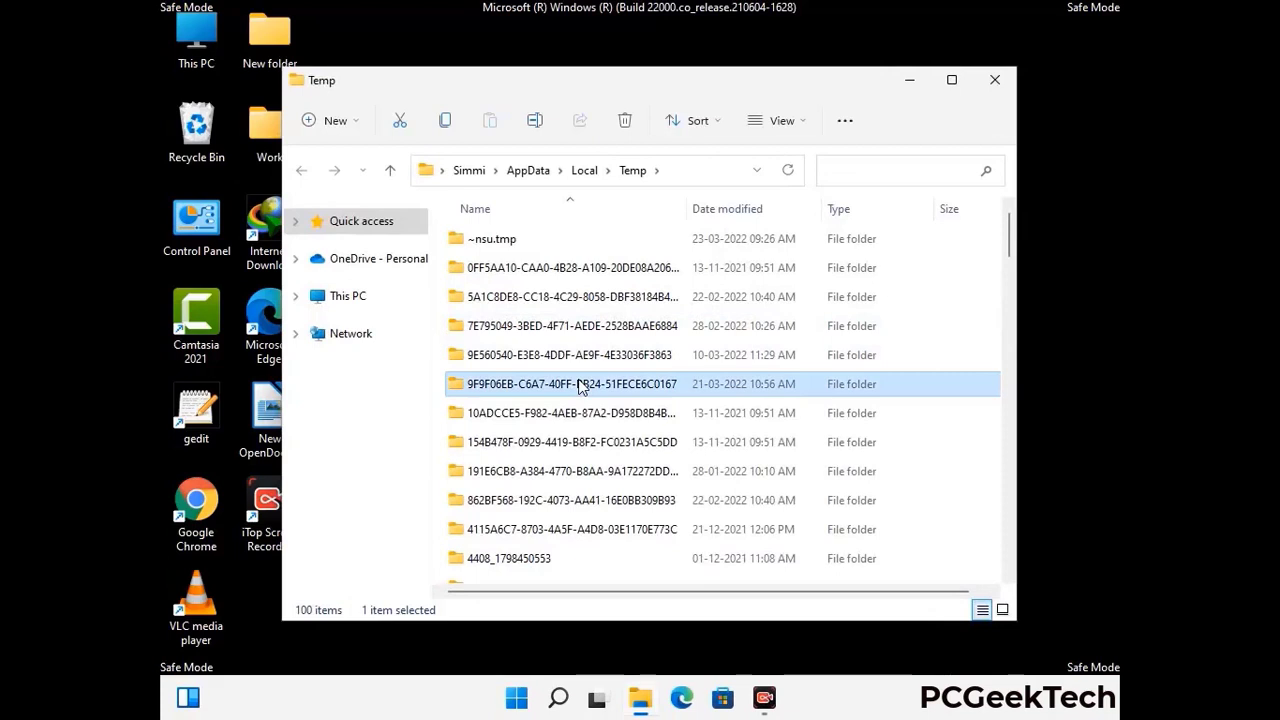
key("ctrl+a")
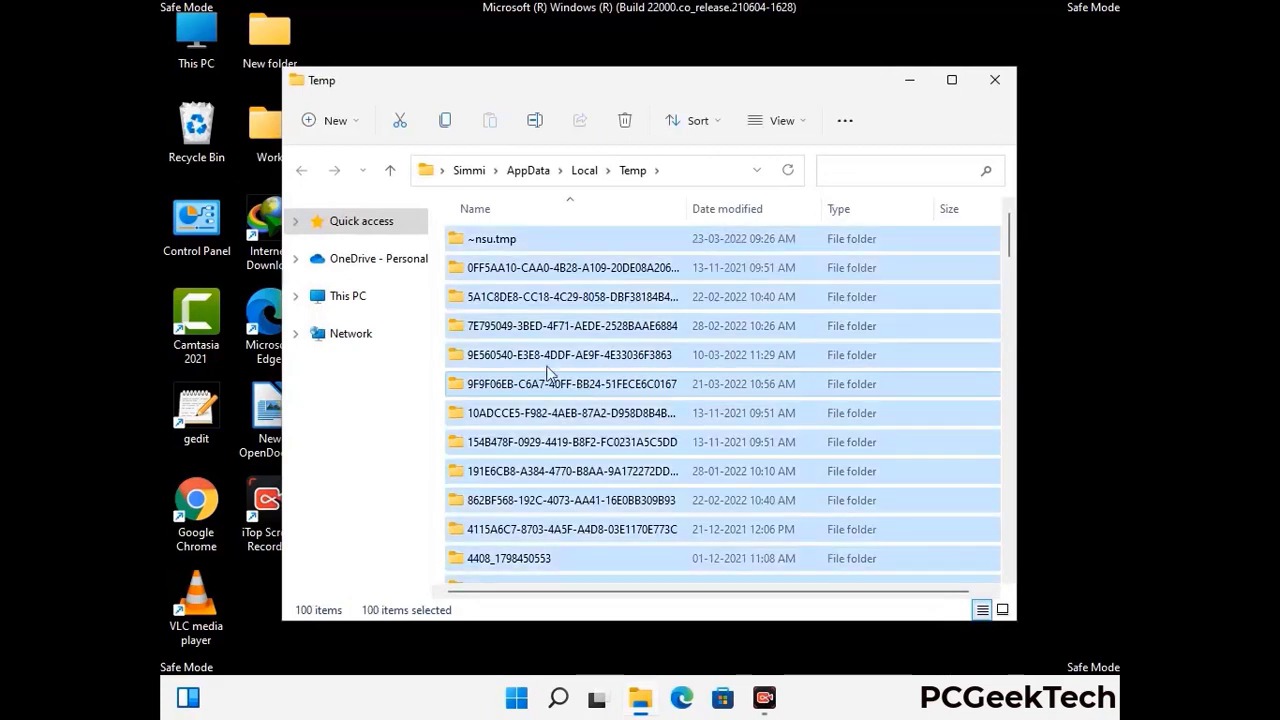
left_click(628, 121)
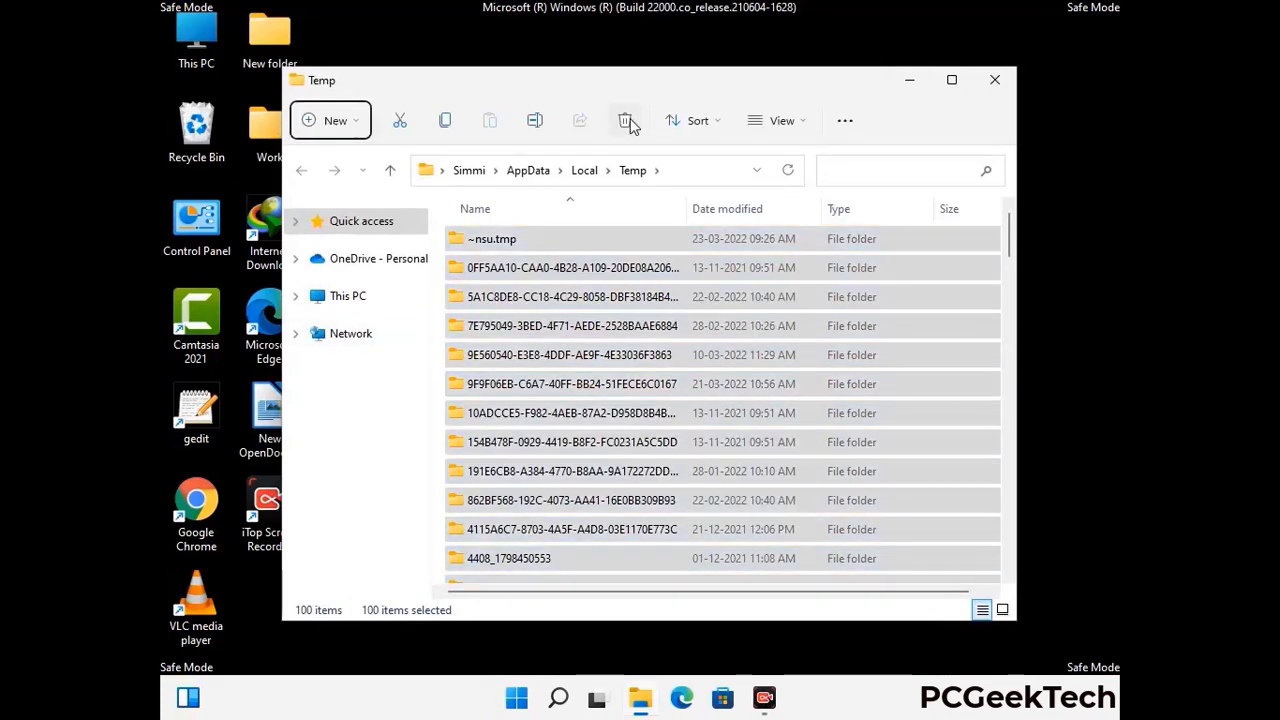
left_click(995, 80)
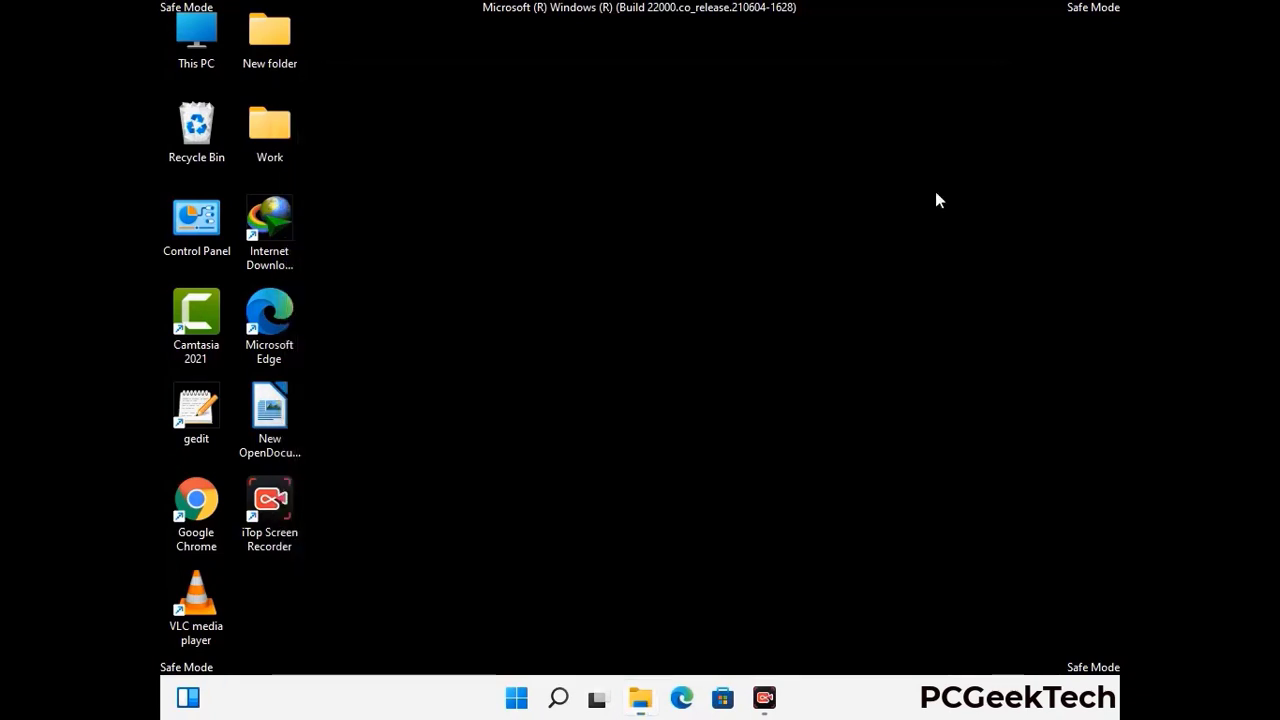
- Open C:\Windows\Temp by running temp from the Run box
key("super+r")
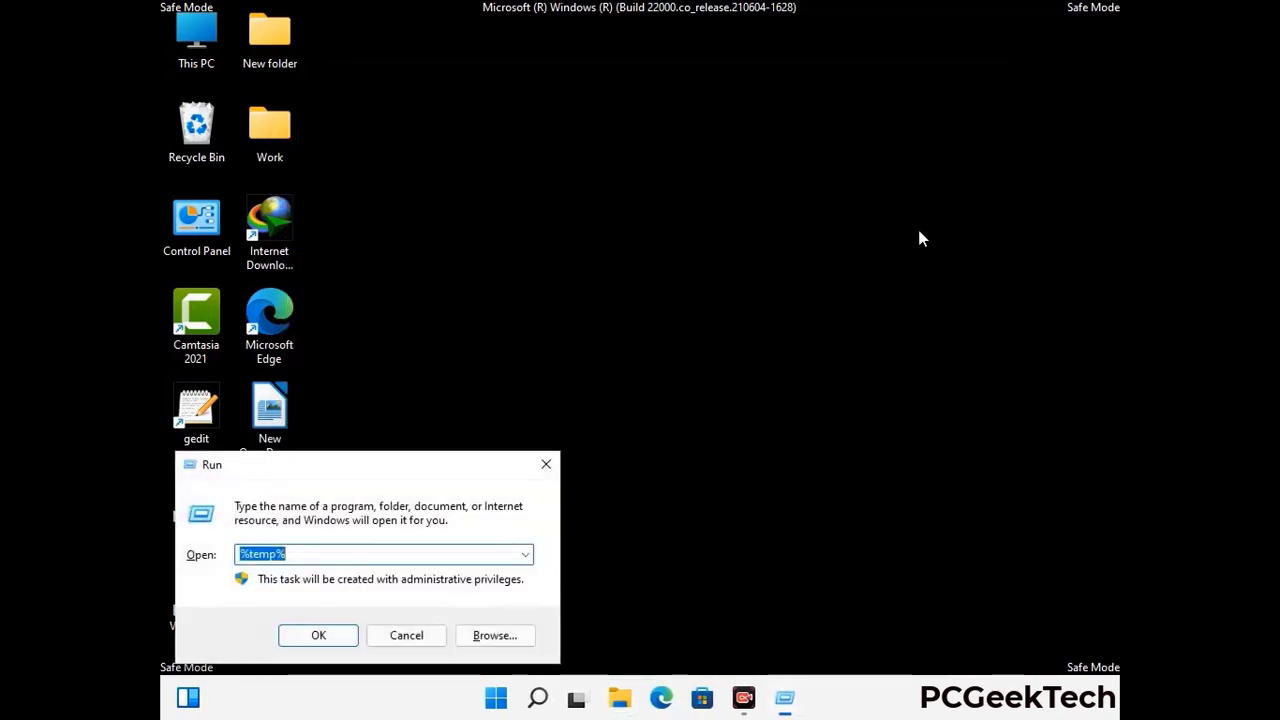
left_click_drag(434, 463, 728, 187)
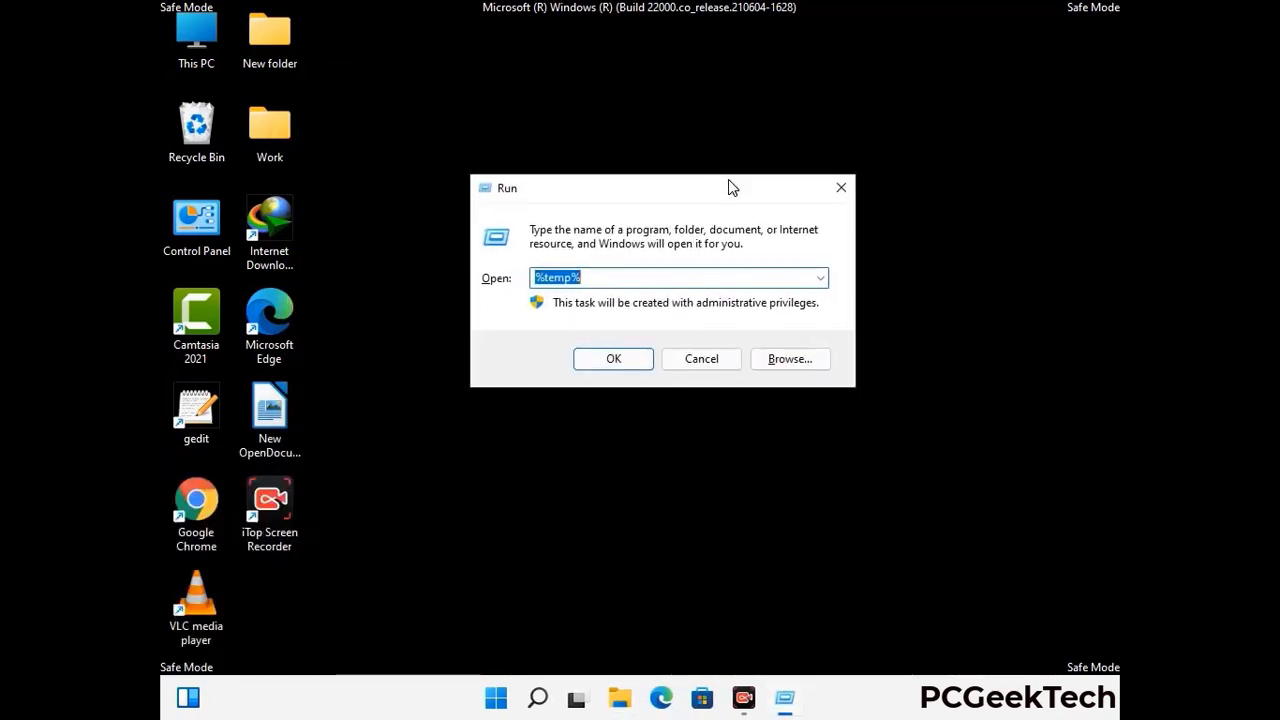
type("temp")
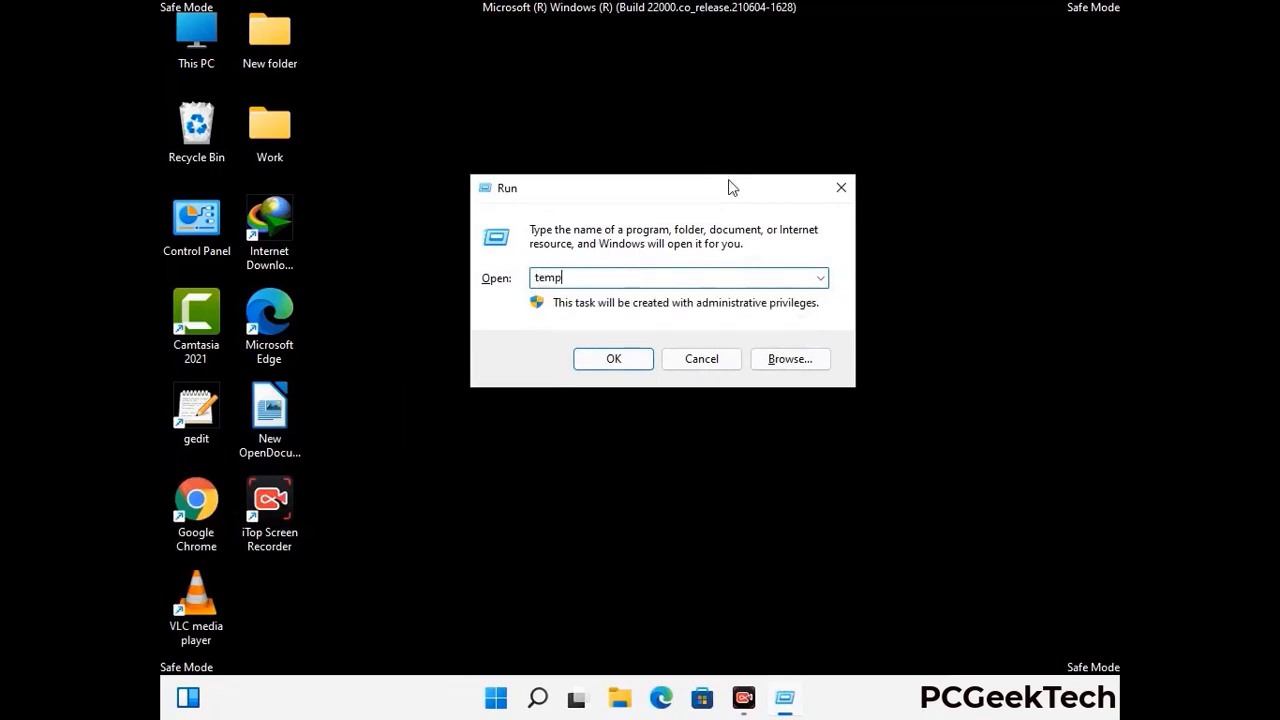
key("Return")
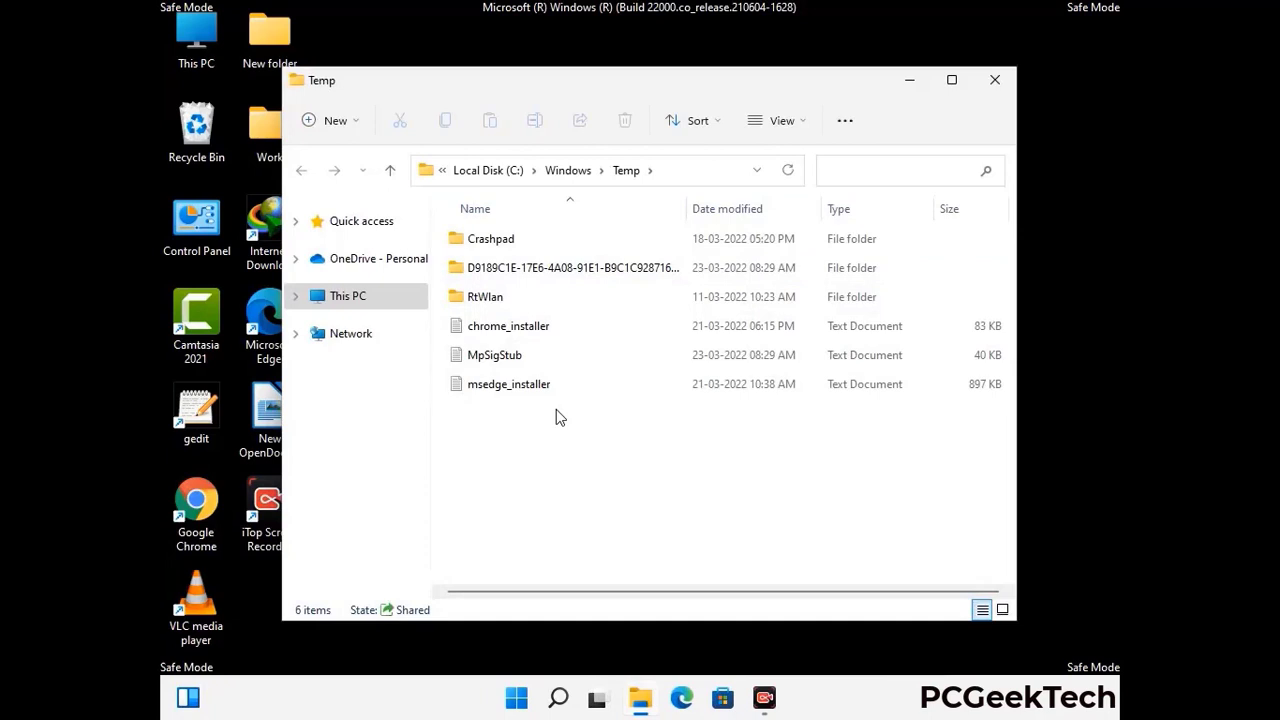
- Delete all six items in Windows Temp and close the empty folder
key("ctrl+a")
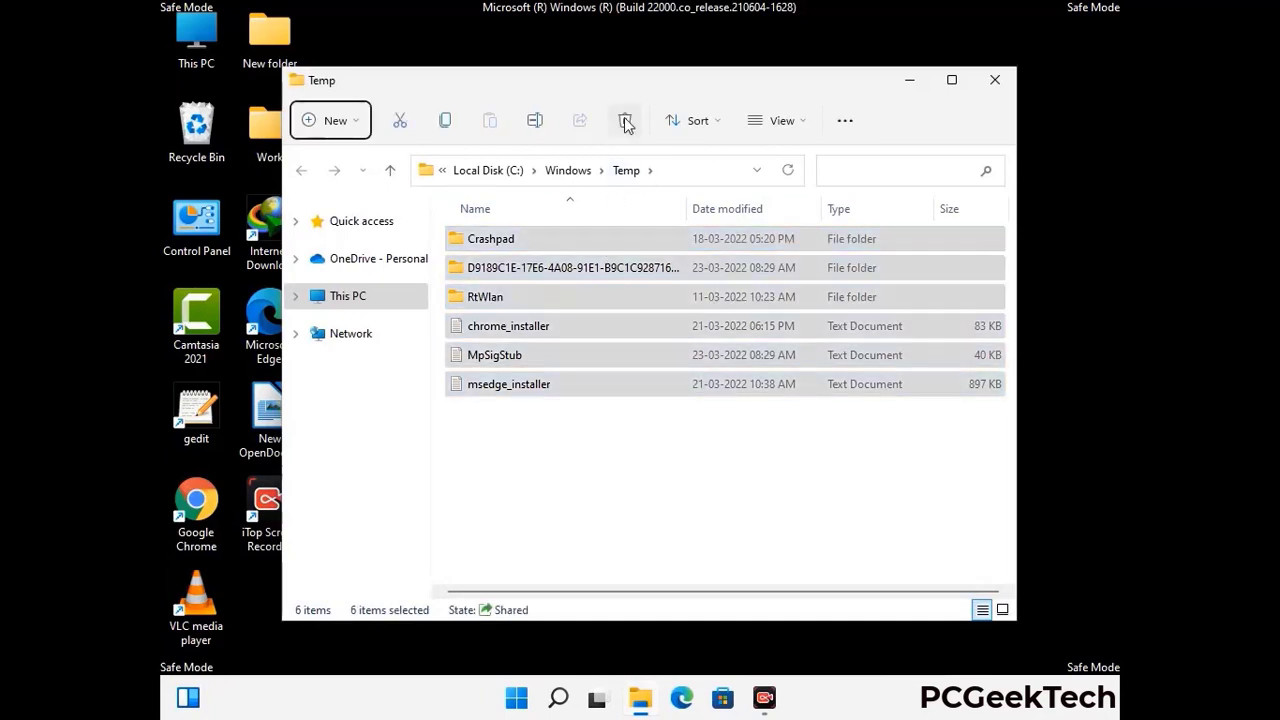
left_click(625, 121)
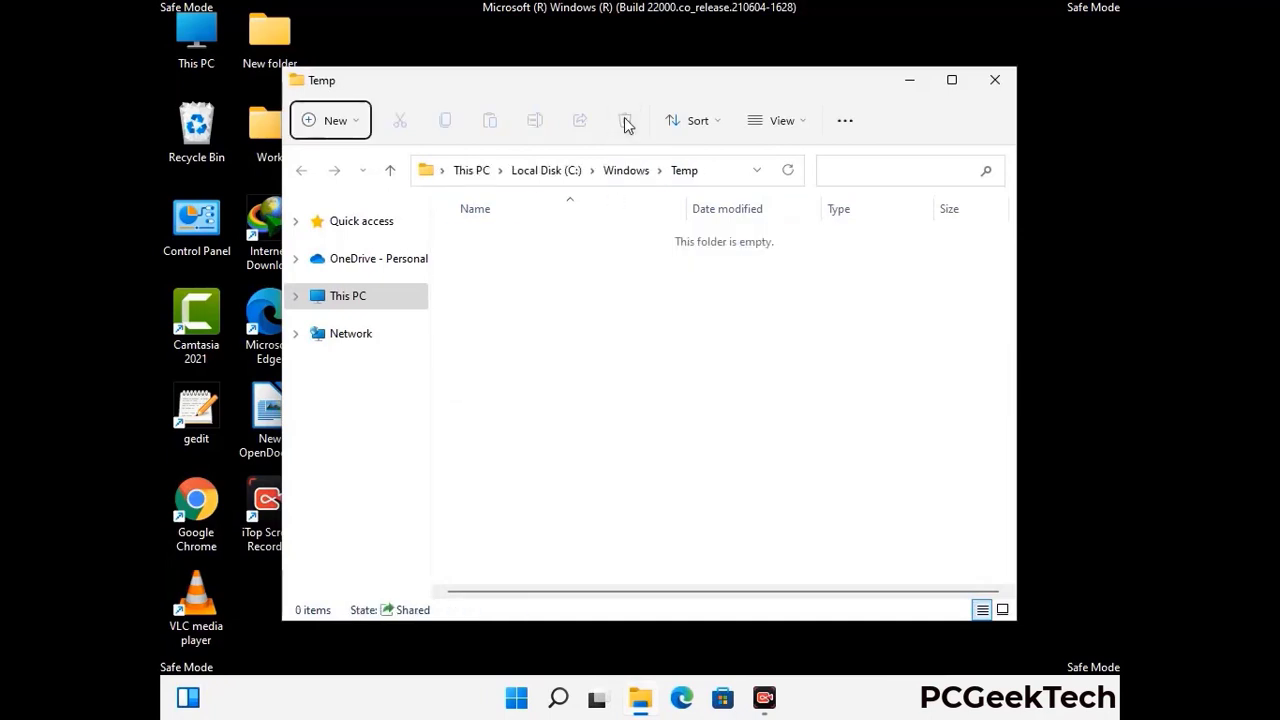
left_click(996, 81)
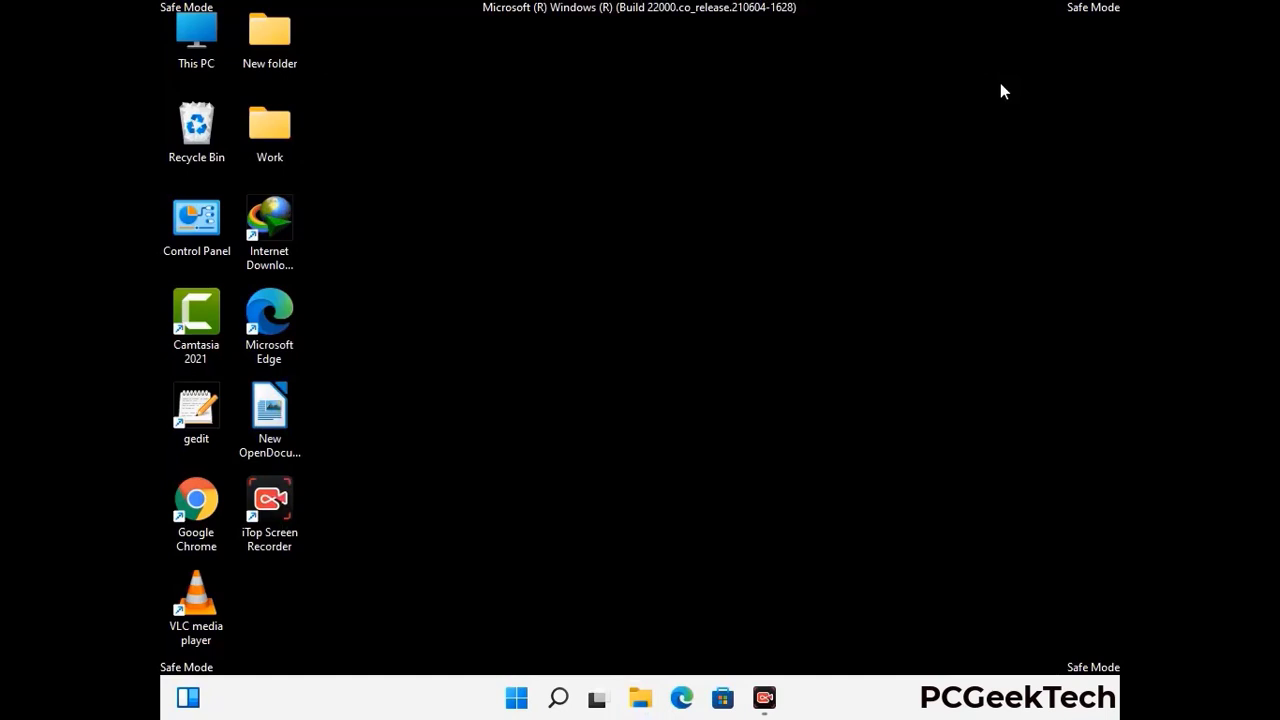
- Launch Registry Editor by running regedit
key("super+r")
left_click_drag(389, 461, 666, 160)
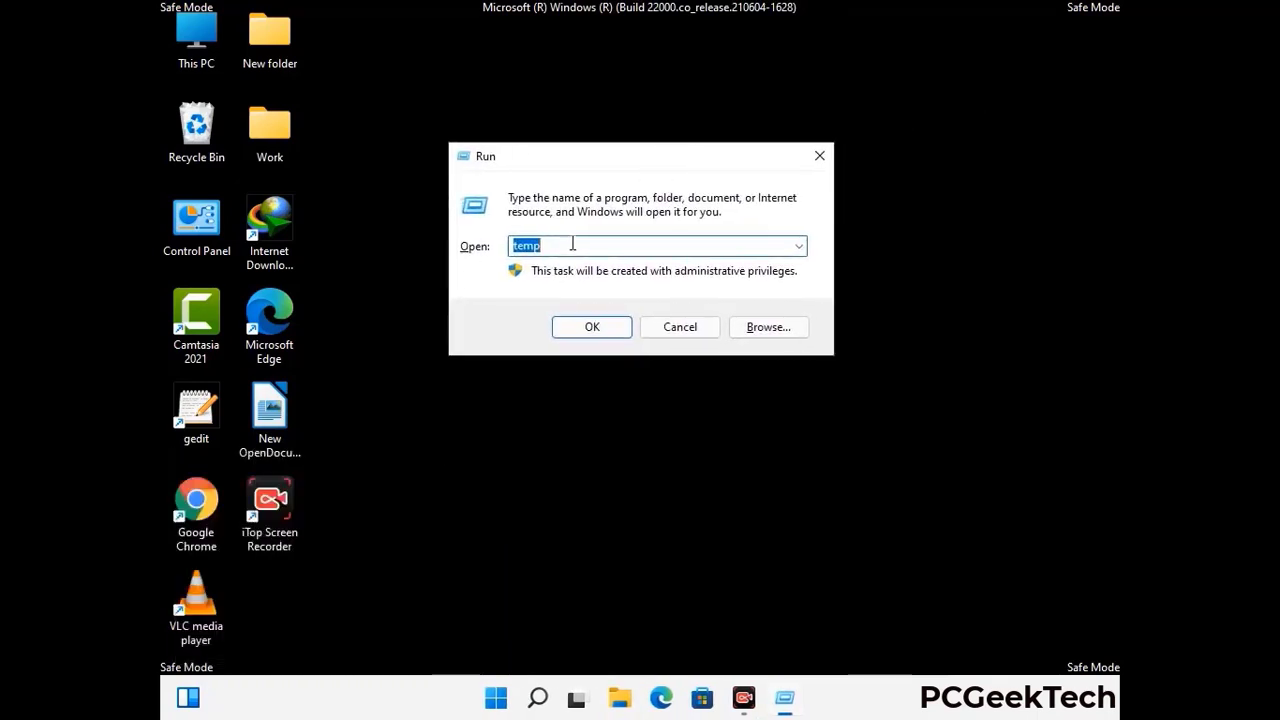
type("regedit")
key("Return")
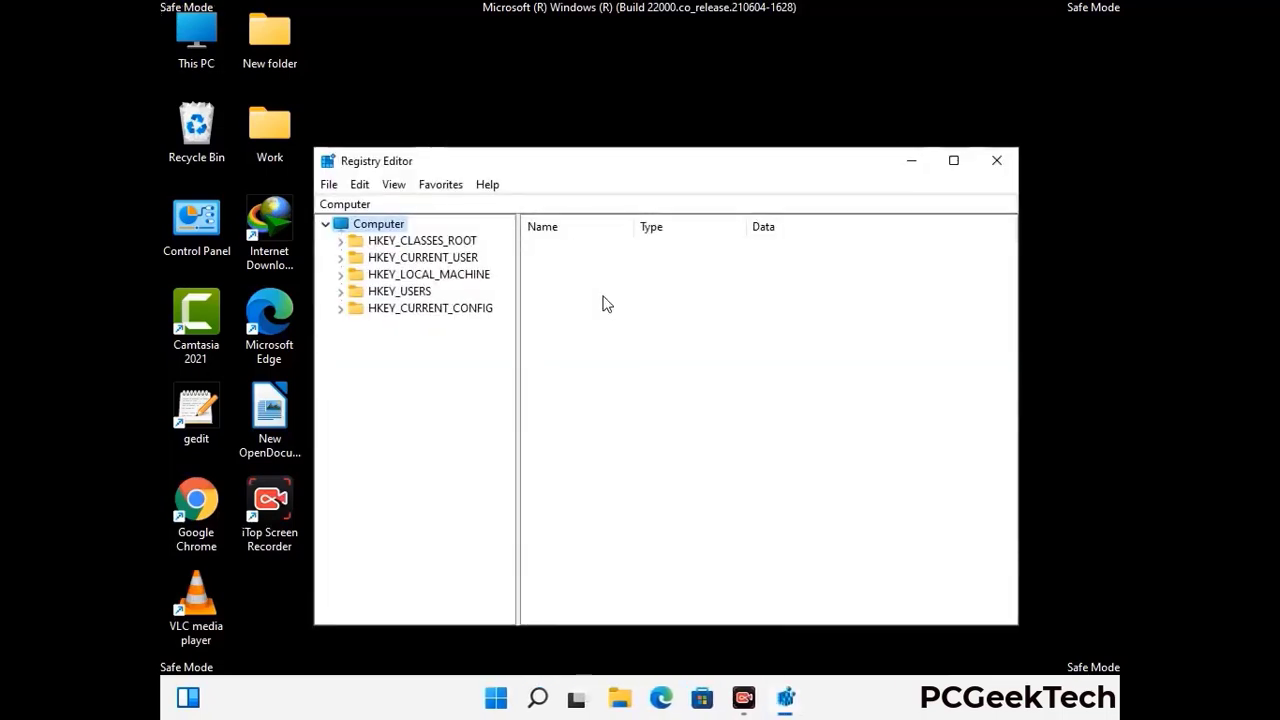
- Expand HKEY_CURRENT_USER > Software > Microsoft in the registry key tree
left_click(428, 274)
left_click(340, 257)
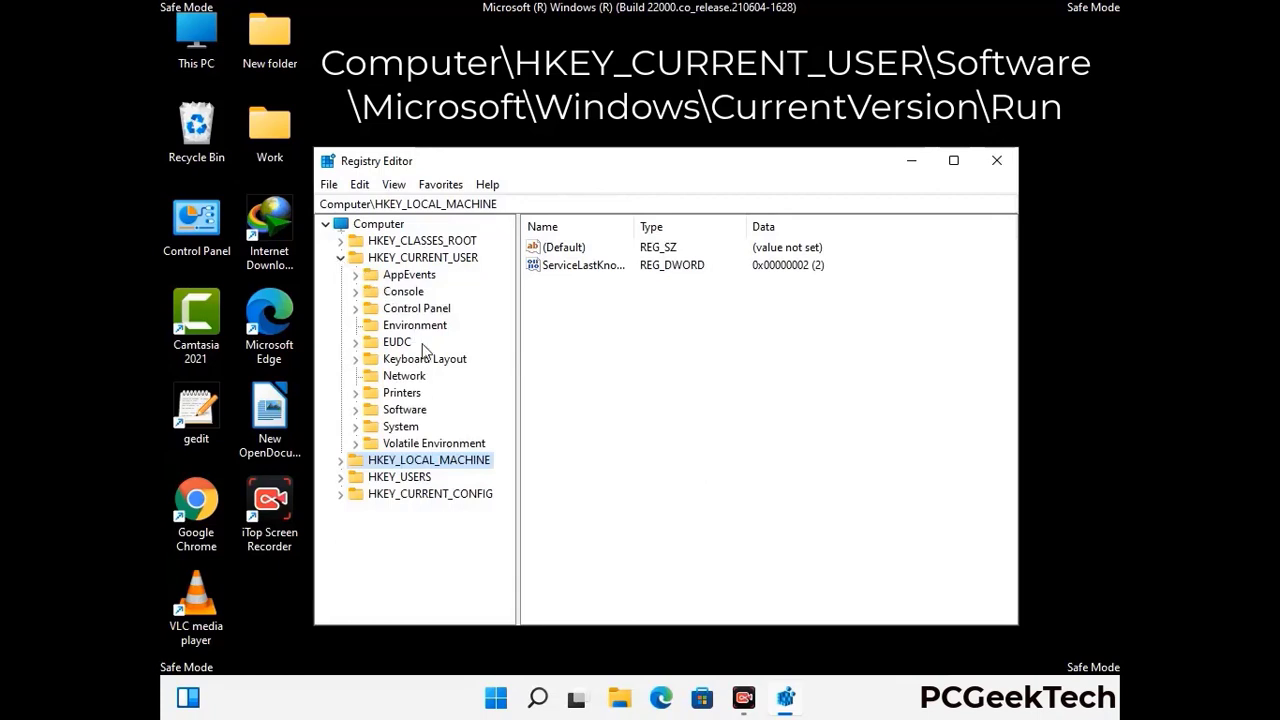
left_click(400, 413)
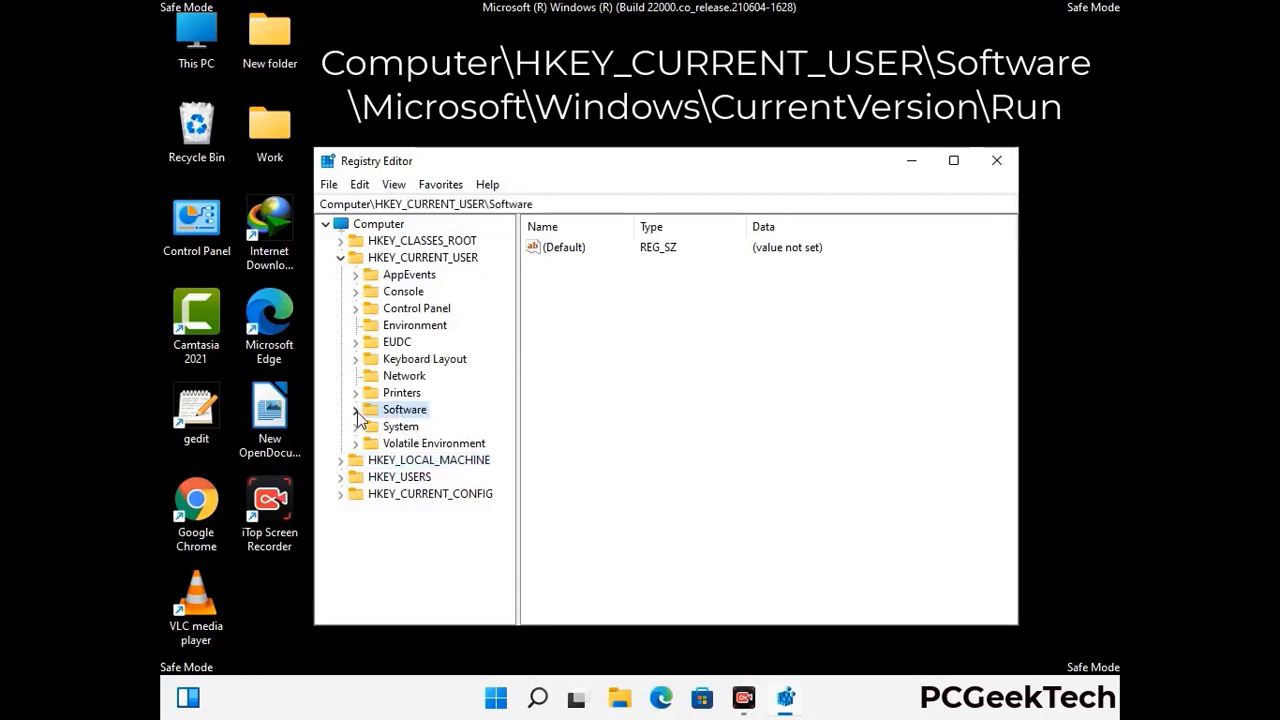
left_click(354, 411)
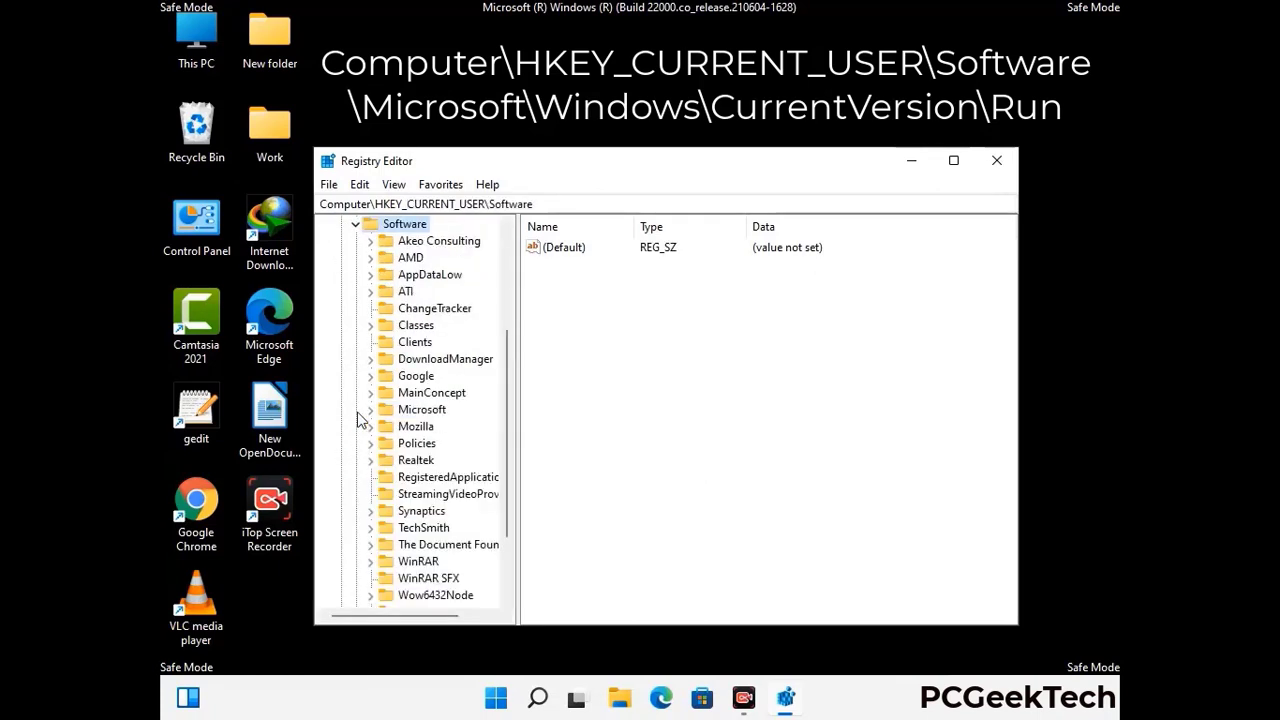
double_click(418, 411)
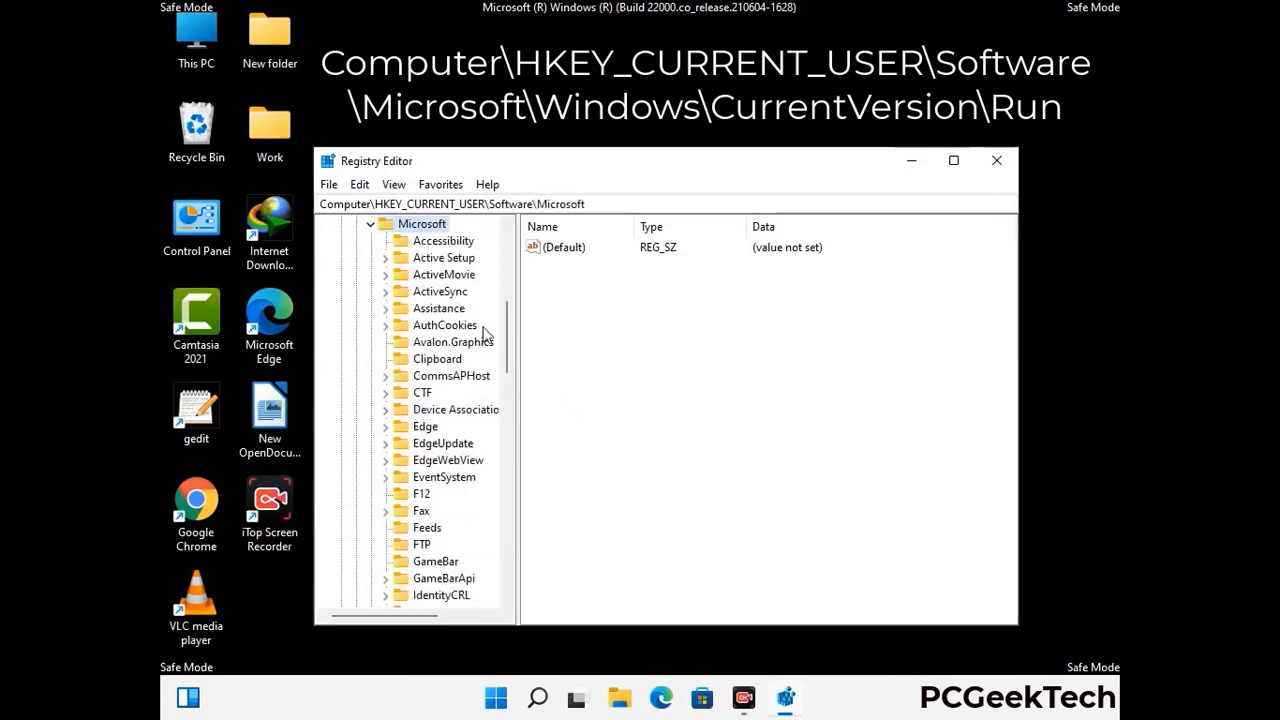
scroll(465, 420, "down", 2)
scroll(463, 437, "down", 2)
scroll(463, 437, "down", 1)
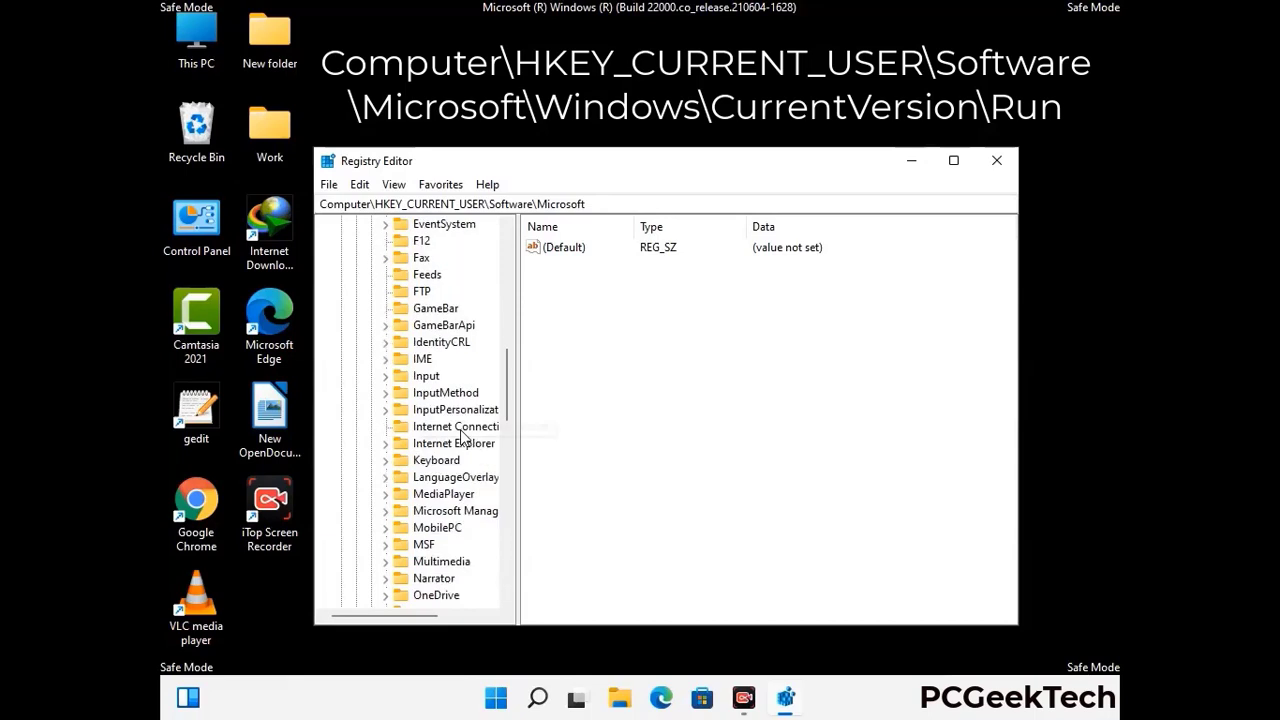
scroll(463, 437, "down", 2)
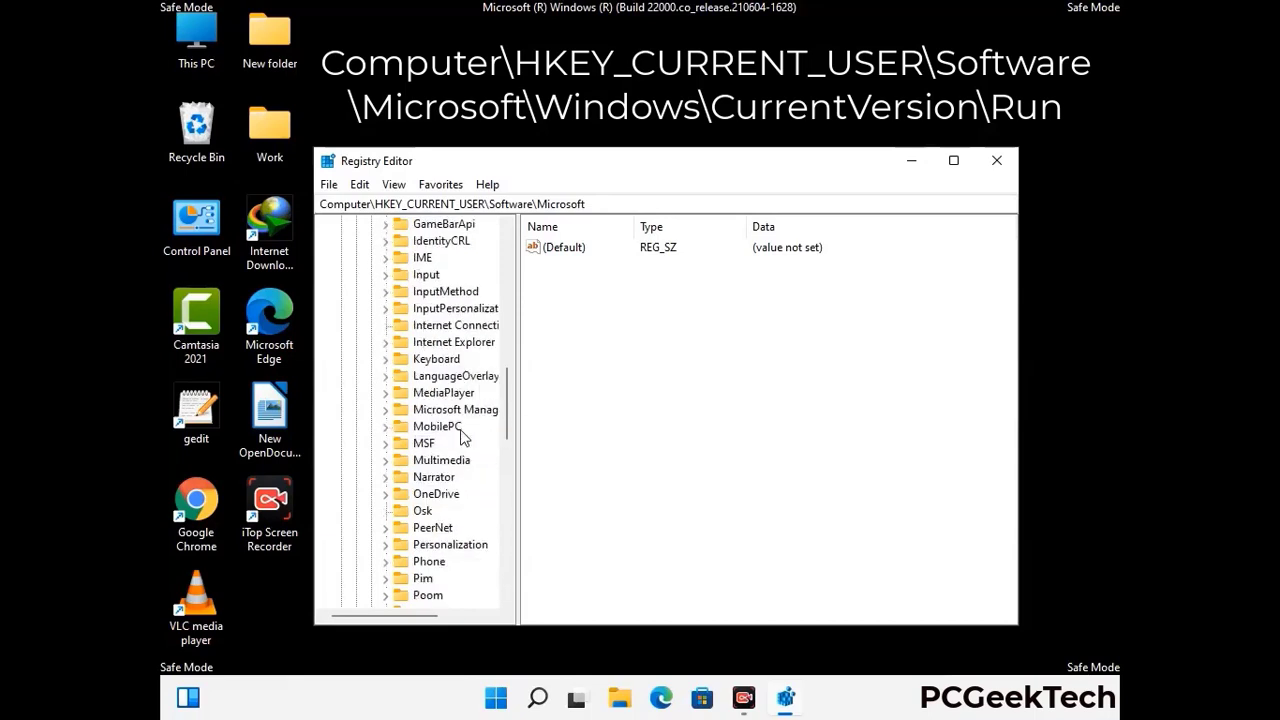
scroll(462, 437, "down", 7)
scroll(462, 437, "down", 3)
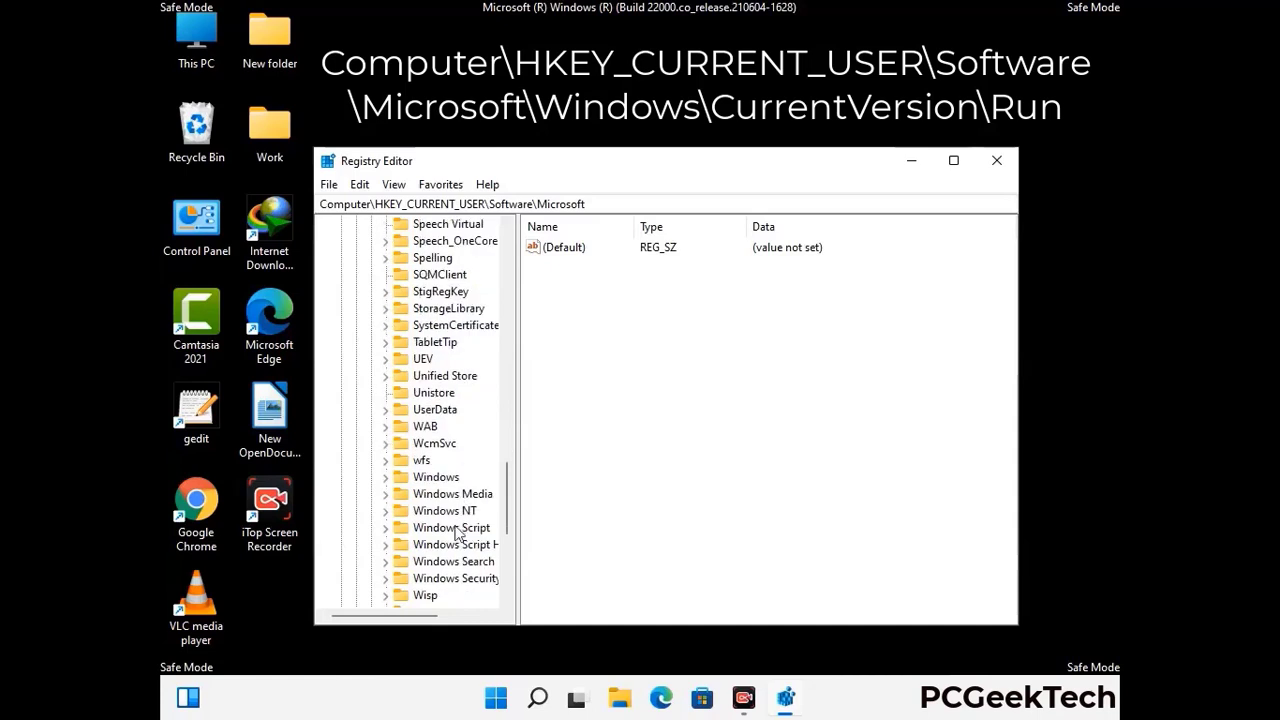
- Expand Windows > CurrentVersion and select the Run key
double_click(450, 478)
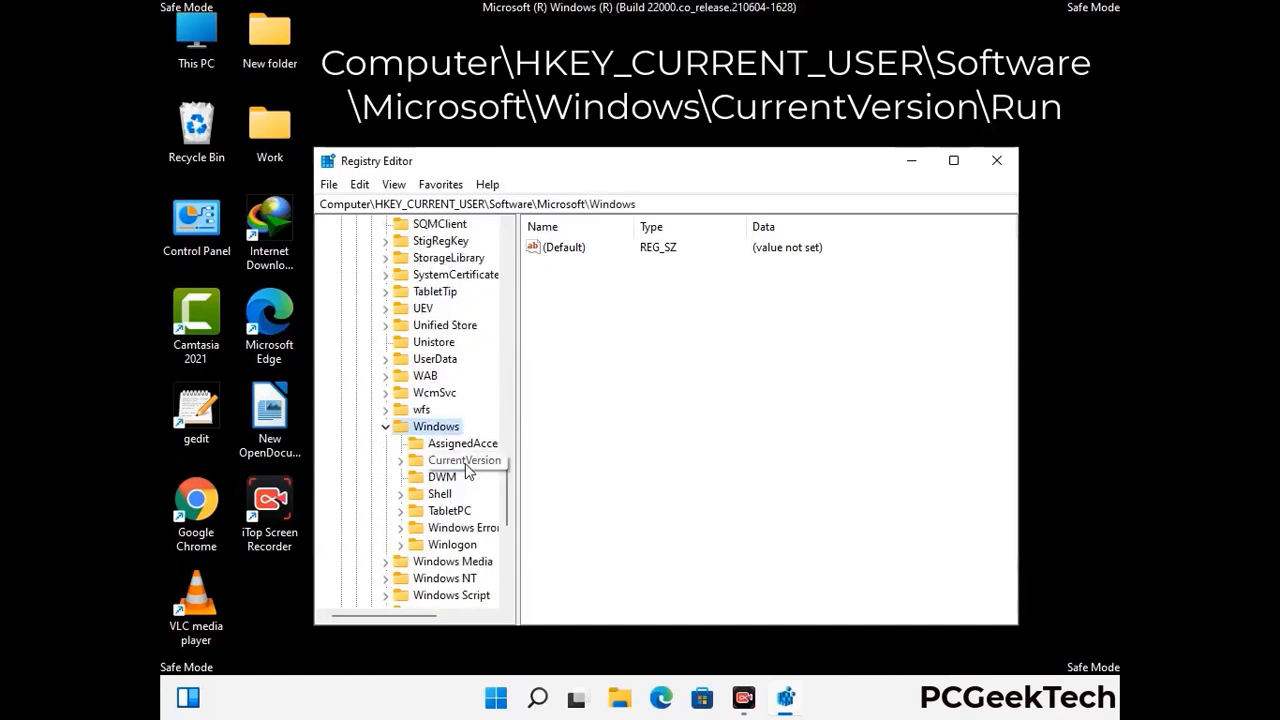
double_click(465, 462)
scroll(460, 432, "down", 5)
scroll(458, 435, "down", 4)
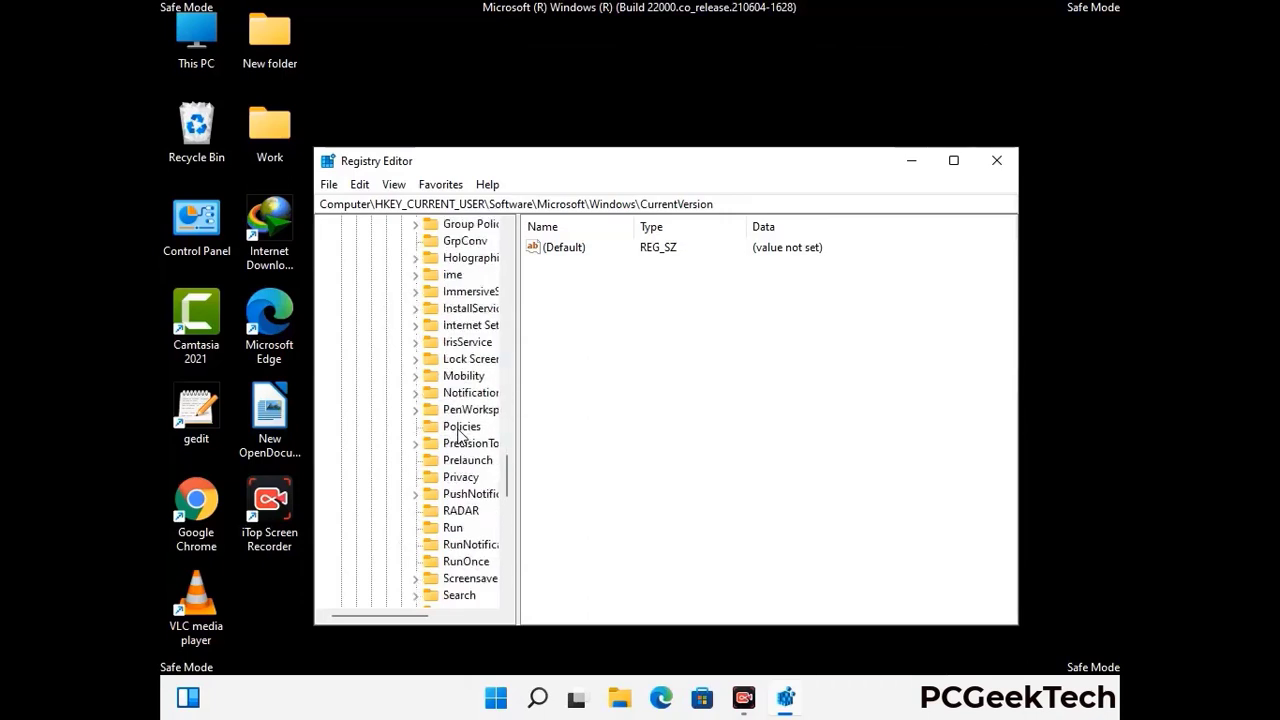
scroll(460, 435, "down", 1)
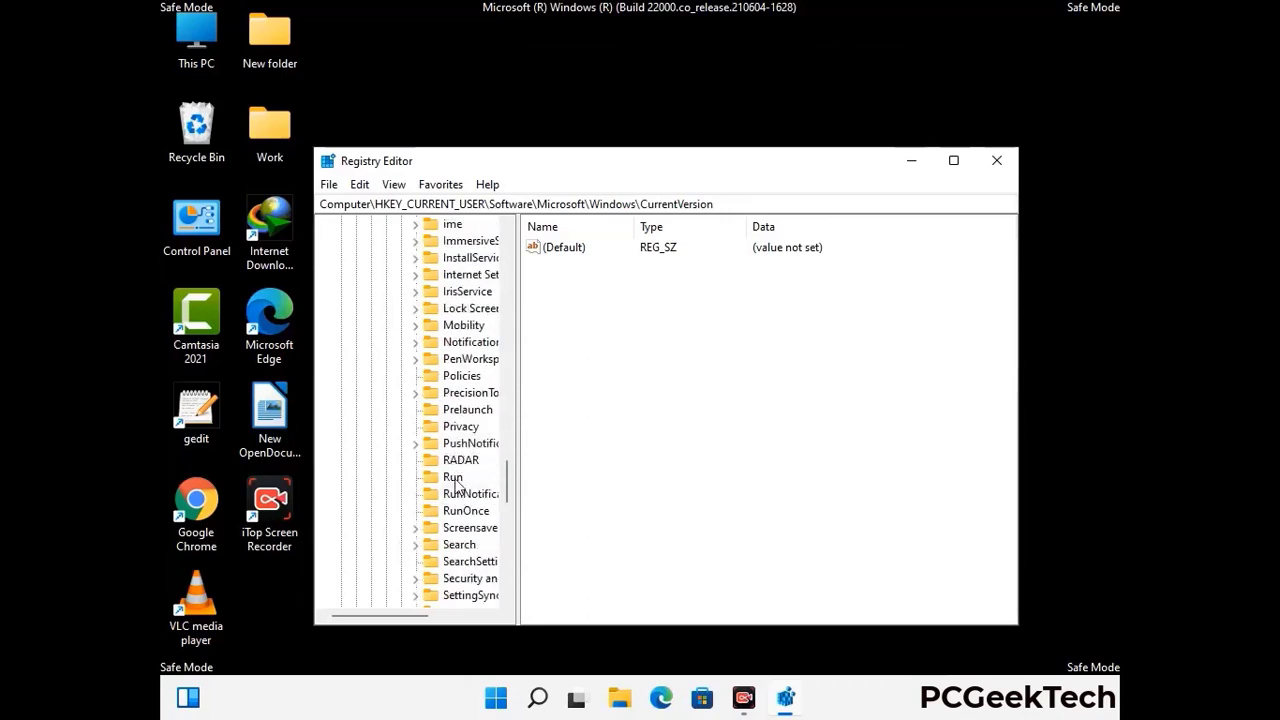
left_click(453, 479)
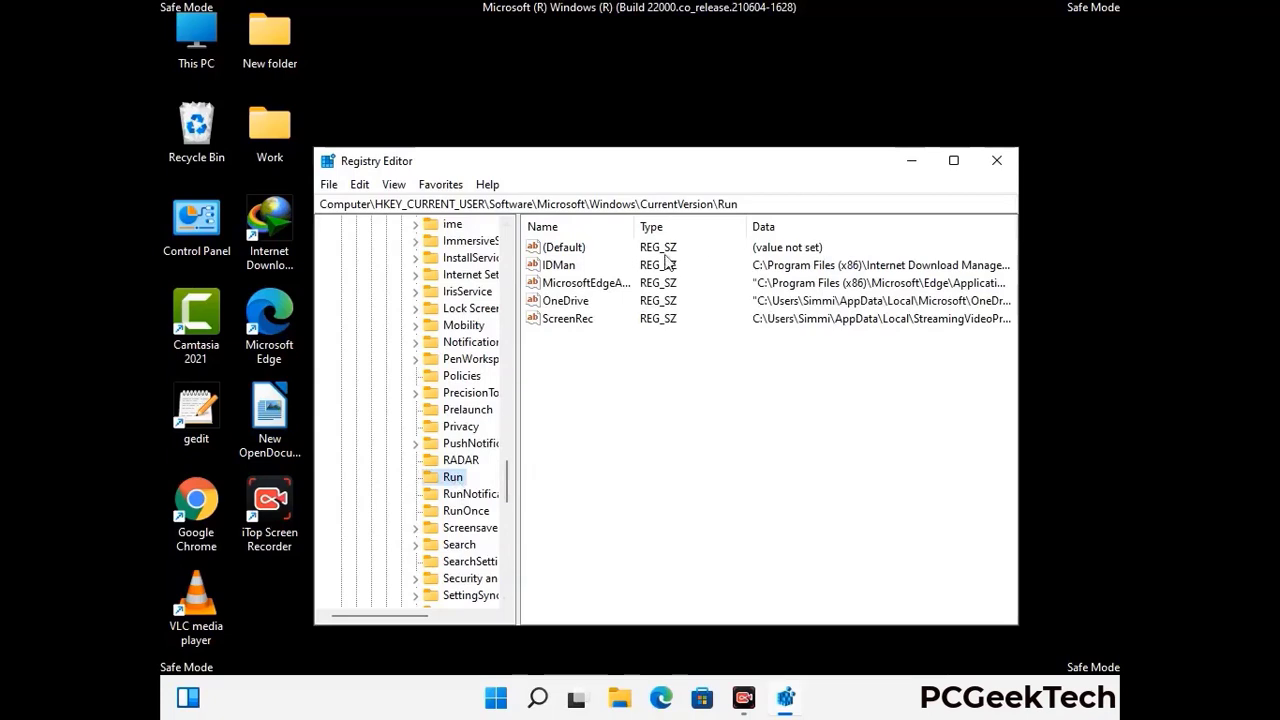
- Delete the ScreenRec startup value from the Run key, then bring up the Find dialog
left_click(566, 320)
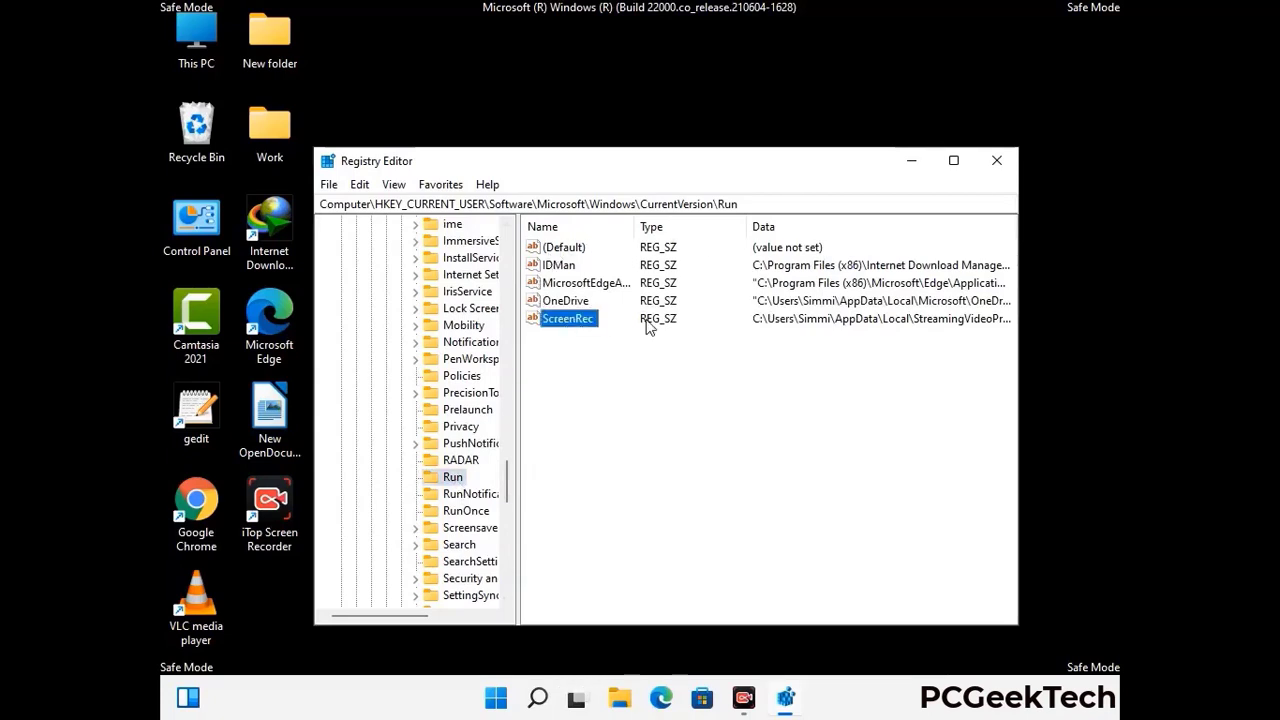
left_click(570, 322)
key("Return")
right_click(579, 327)
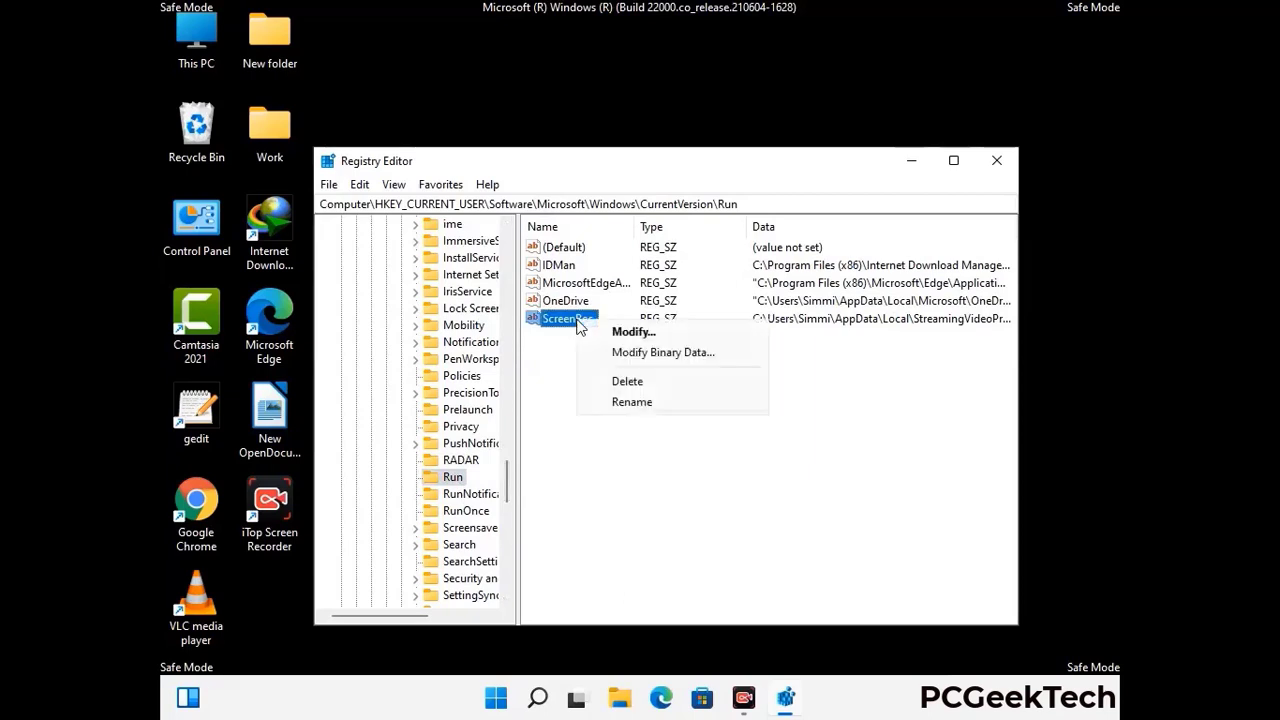
left_click(613, 380)
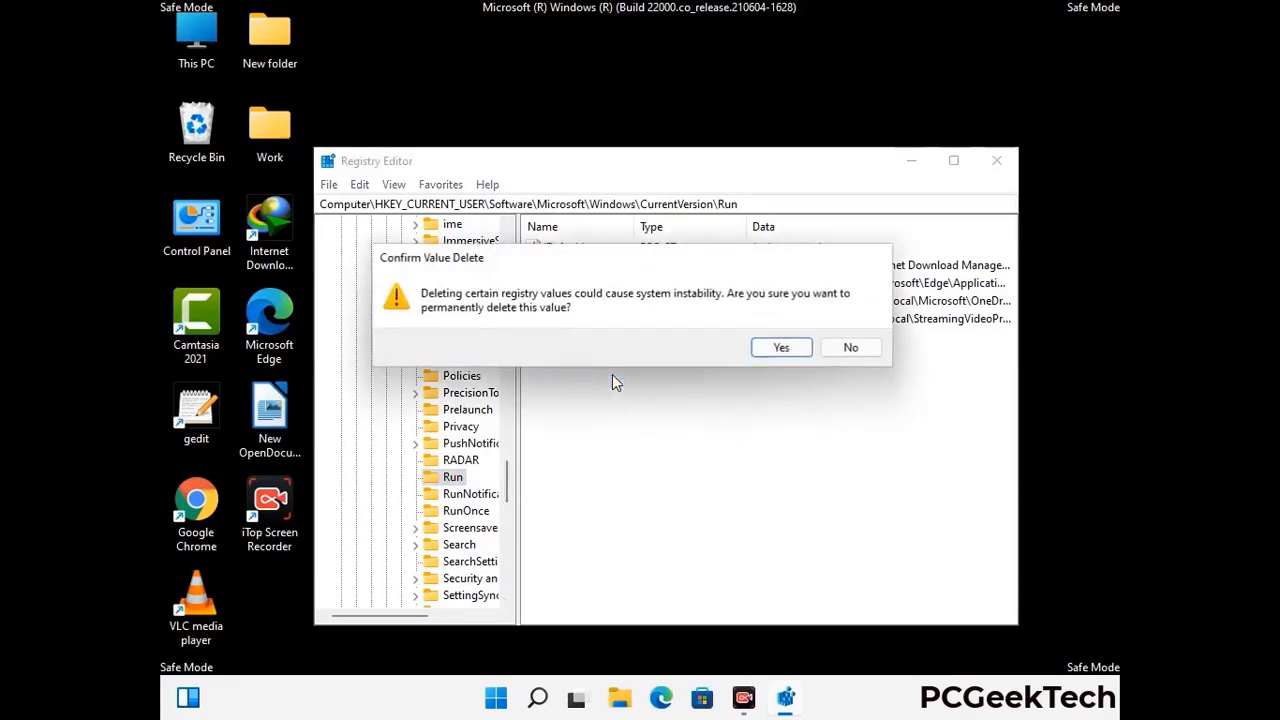
left_click(782, 348)
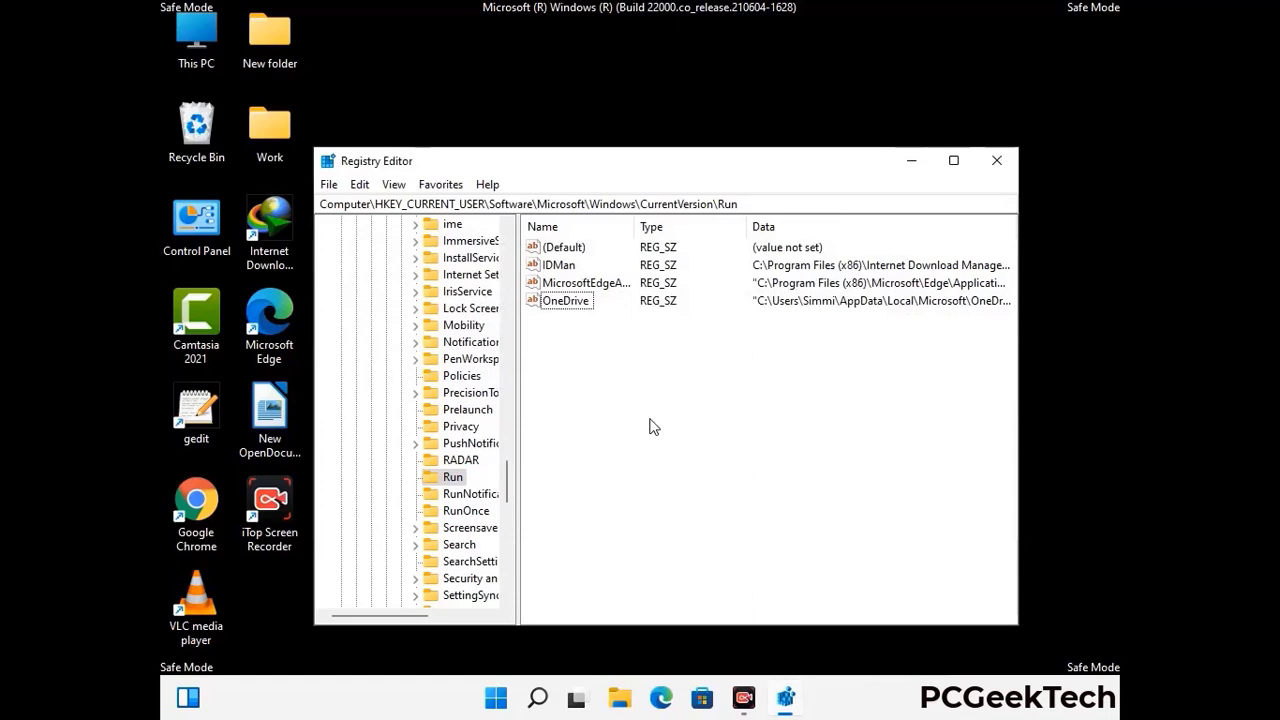
key("ctrl+f")
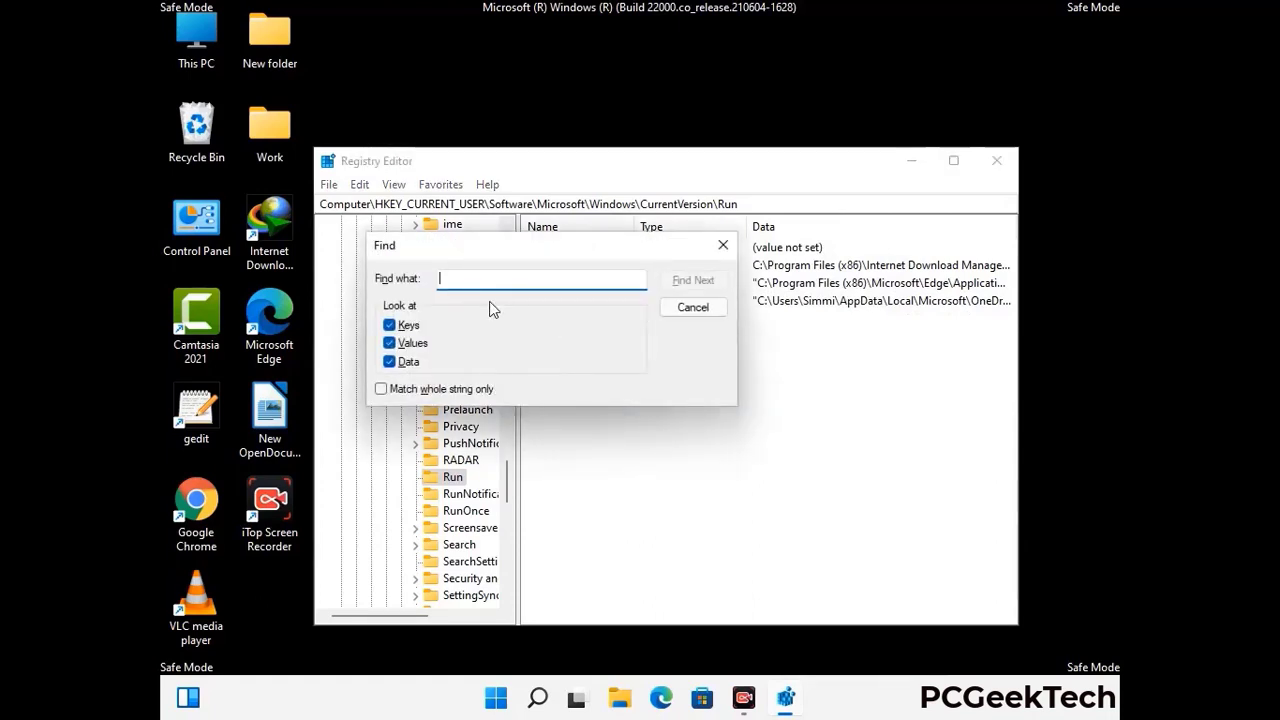
- Search the registry for 'Virus Nam', cancel the search, and close Registry Editor
type("Virus Name")
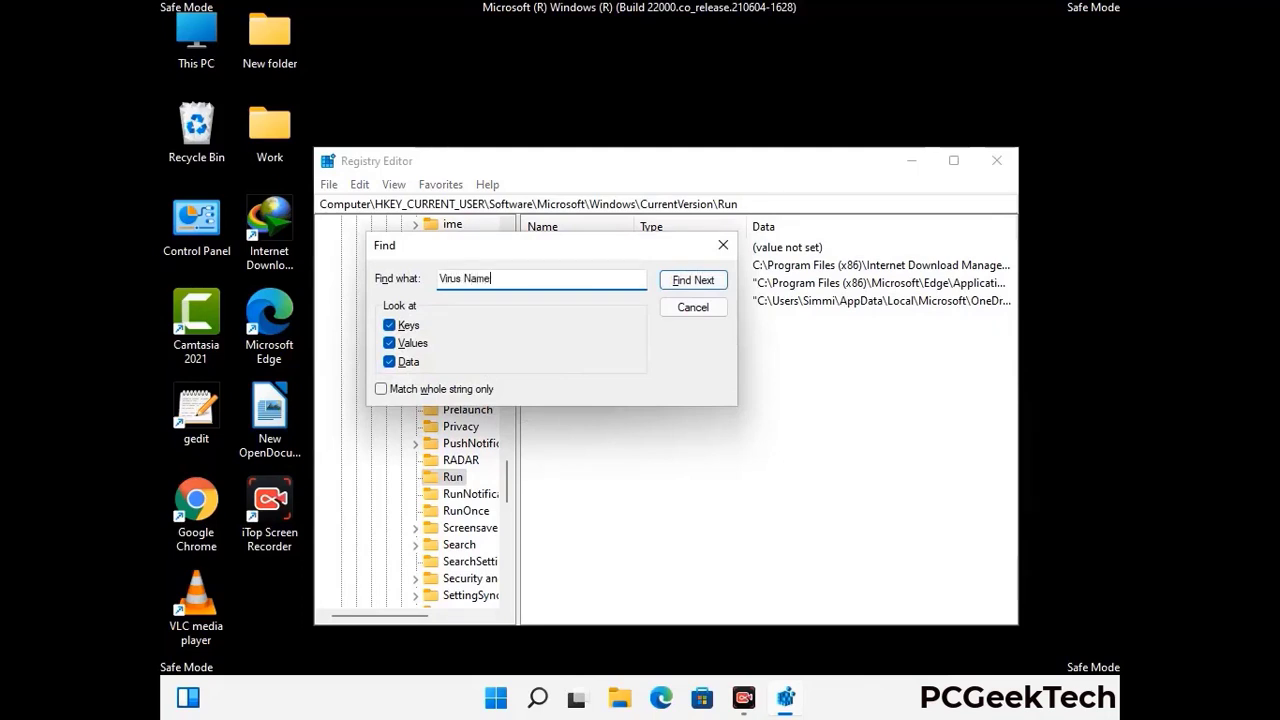
left_click(679, 286)
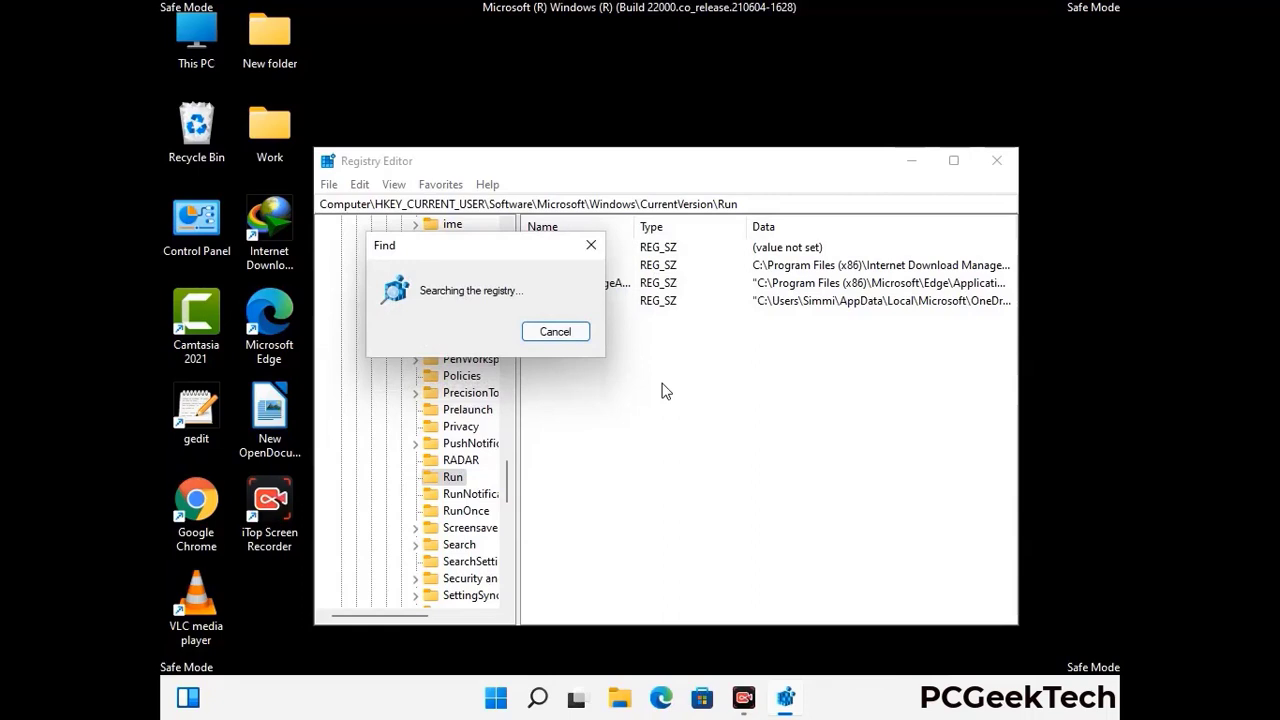
left_click(591, 246)
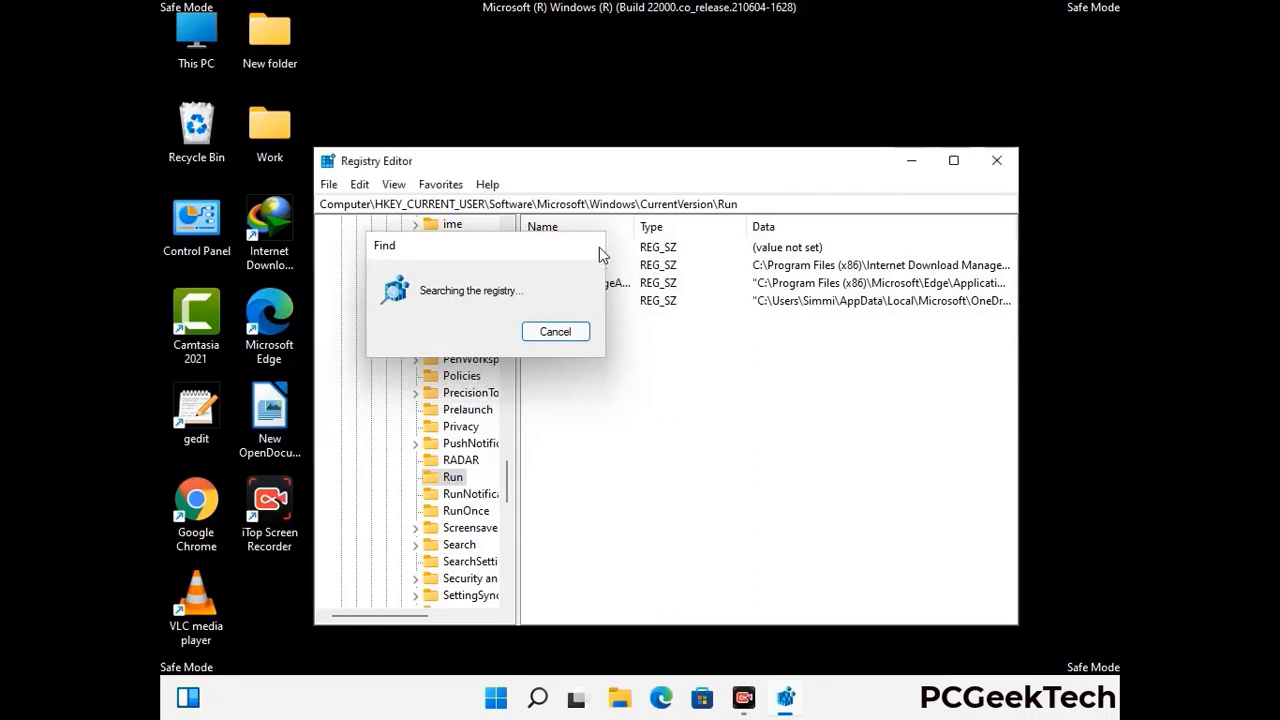
left_click(997, 161)
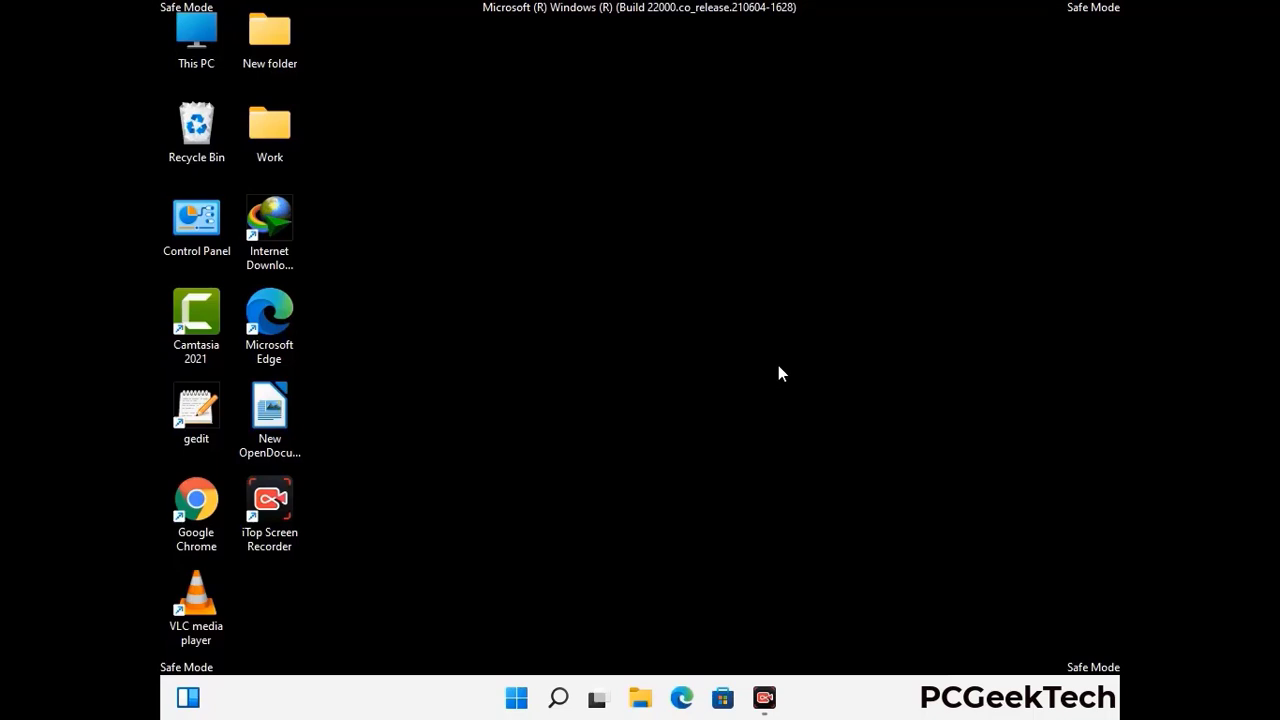
- Run msconfig and uncheck Safe boot on the Boot tab
key("super+r")
left_click_drag(371, 466, 655, 199)
type("ms")
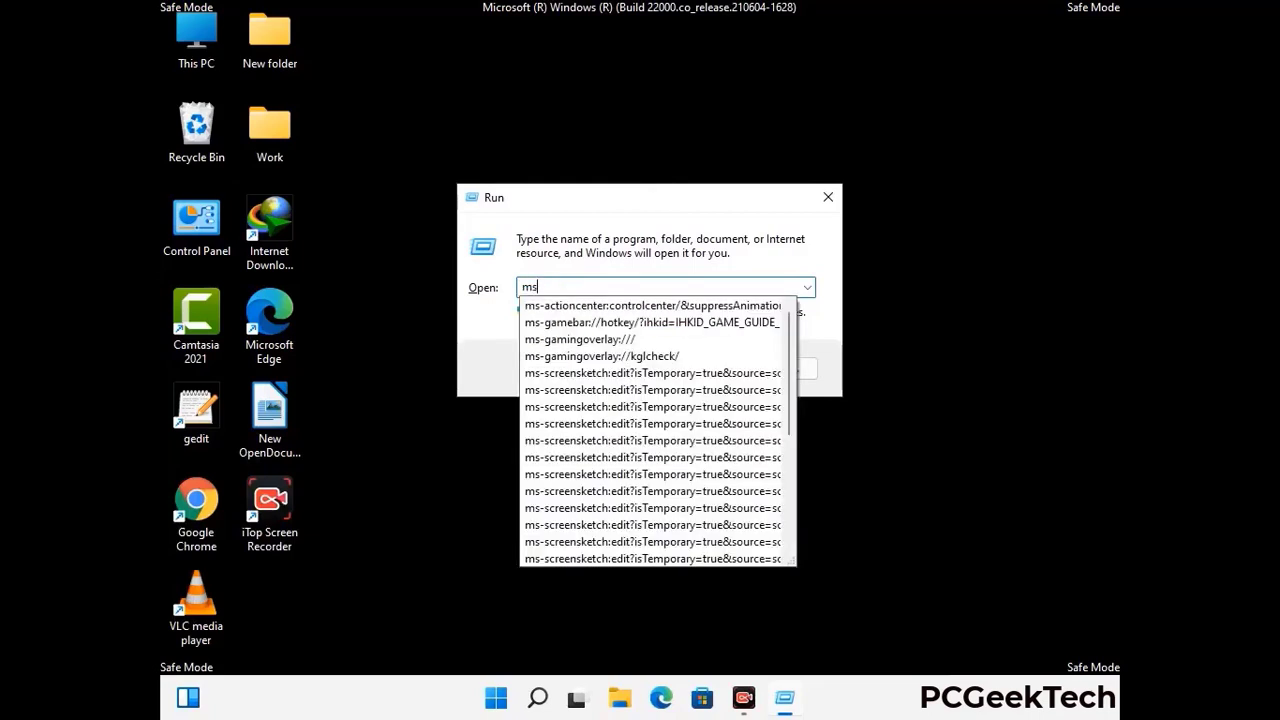
type("config")
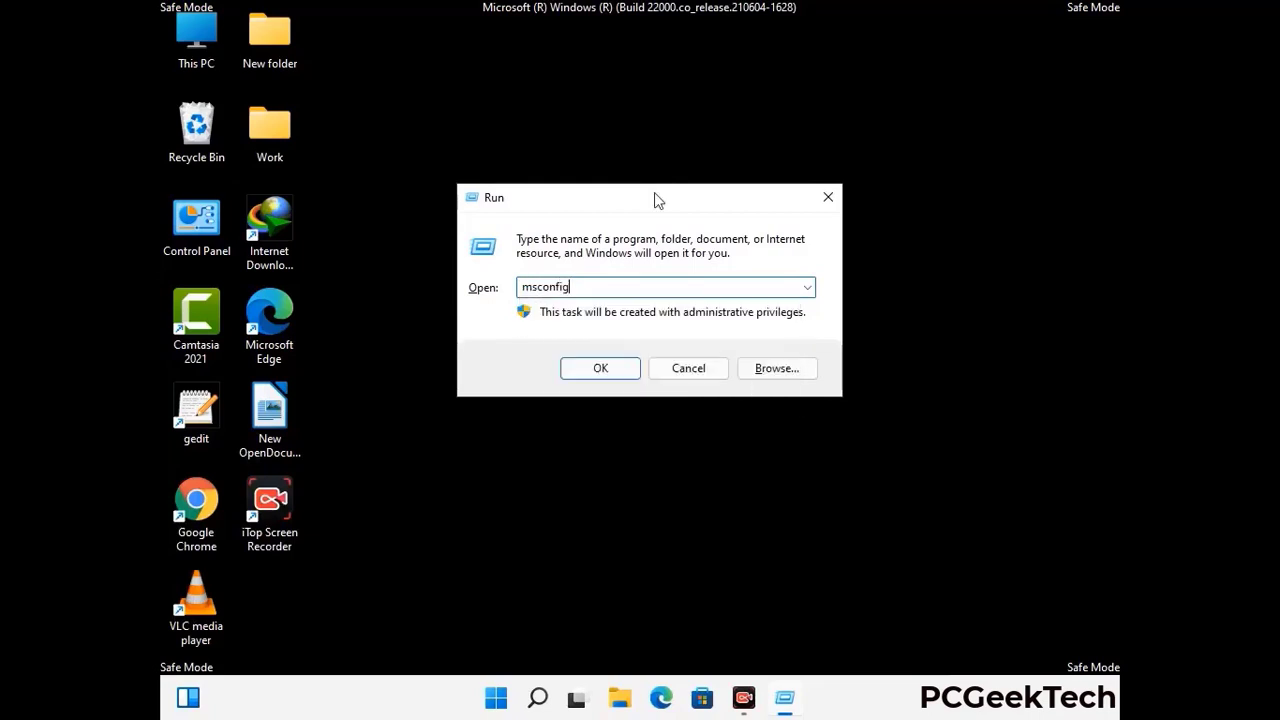
left_click(593, 367)
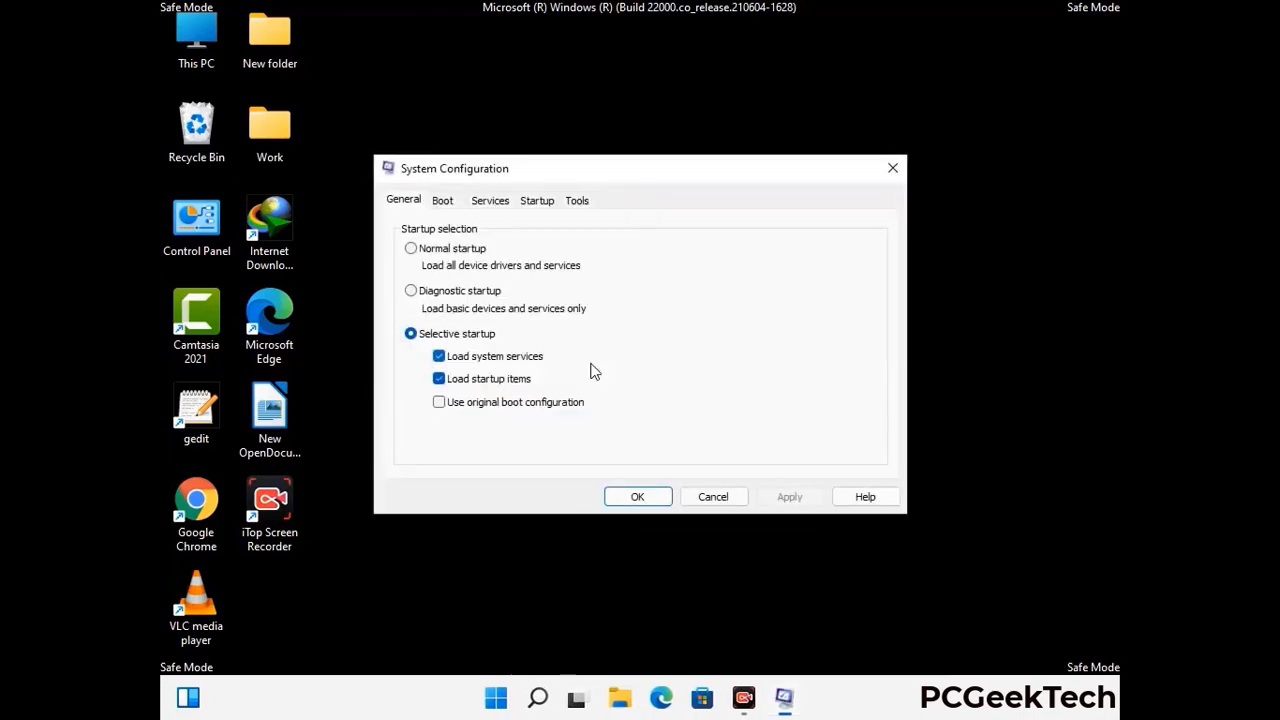
left_click(442, 200)
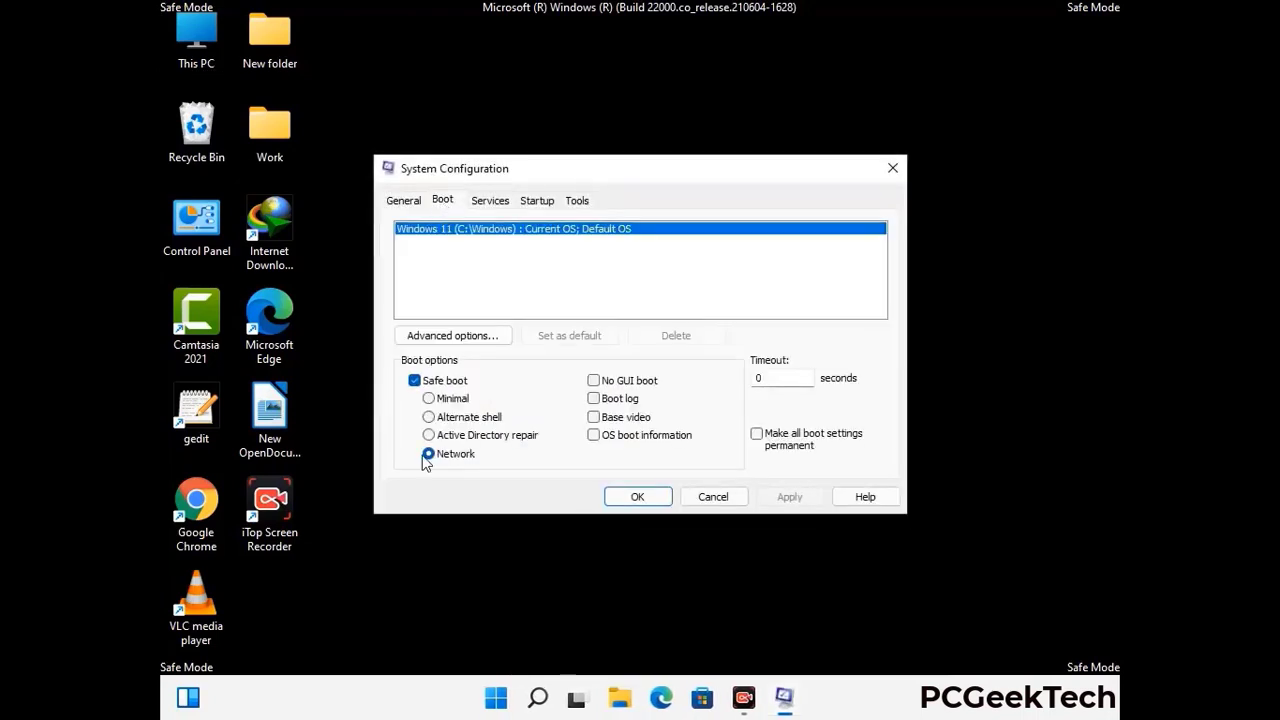
left_click(413, 381)
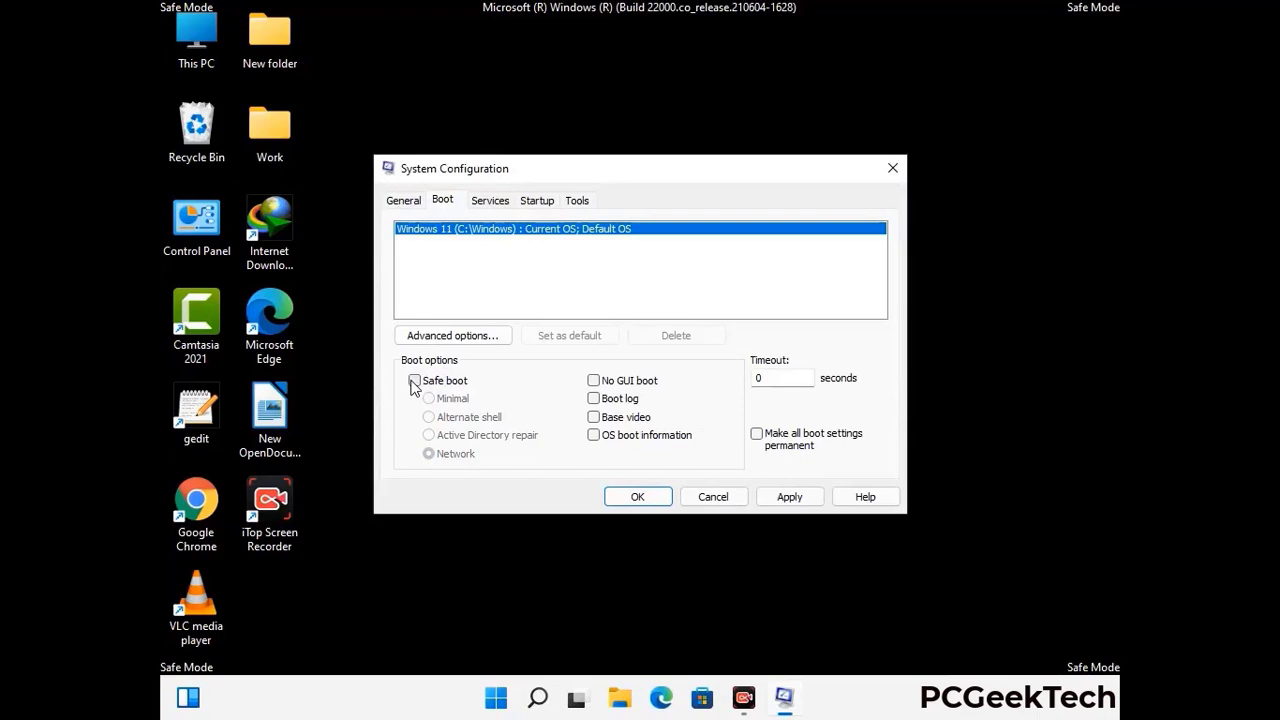